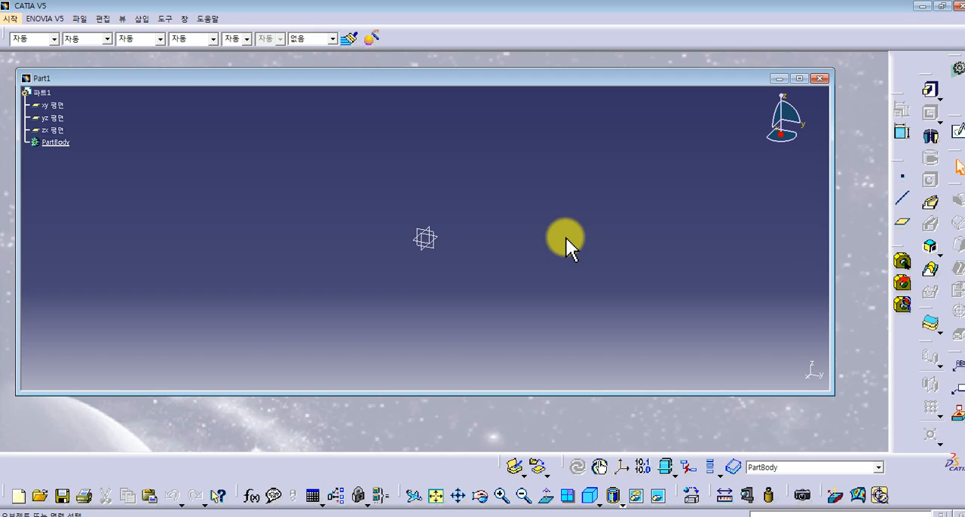
- Enlarge the Part1 window to fill the workspace, and close the part document
left_click(9, 18)
mouse_move(49, 48)
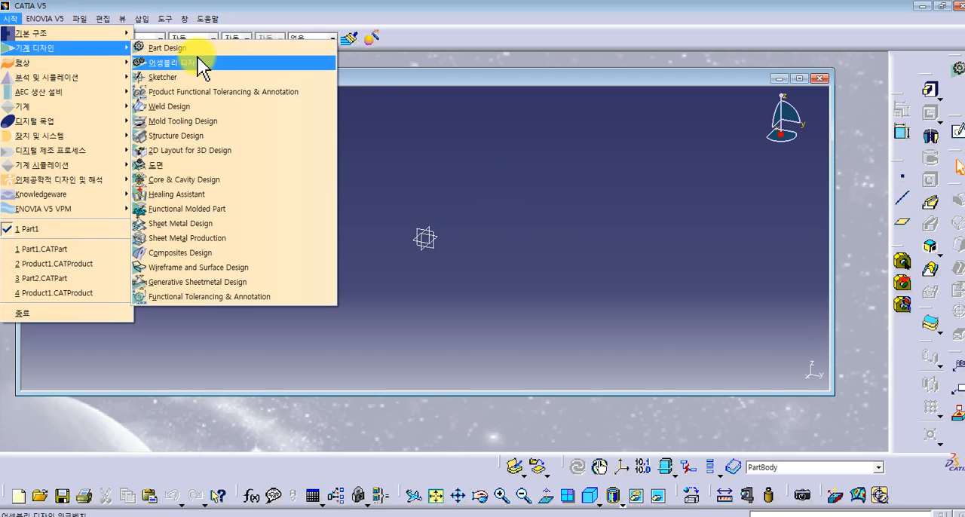
double_click(445, 75)
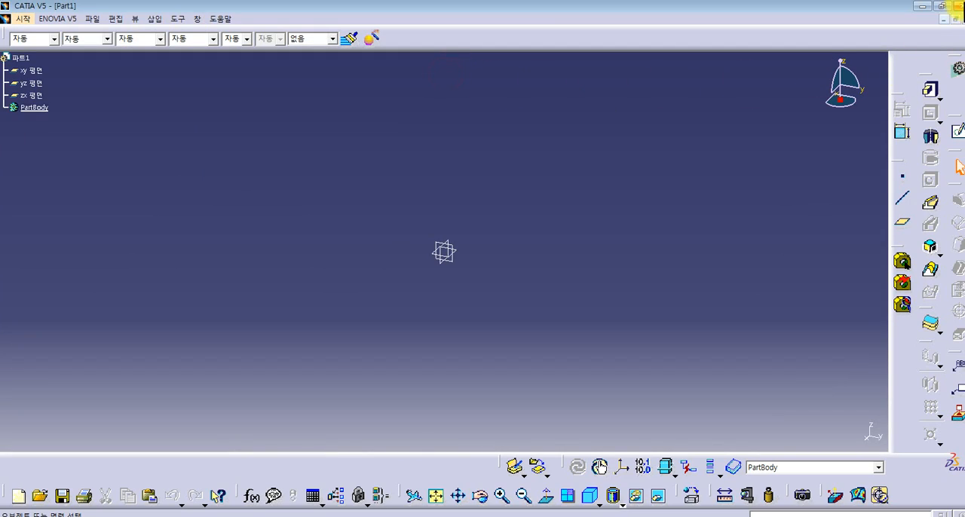
left_click(962, 19)
left_click_drag(543, 68, 518, 62)
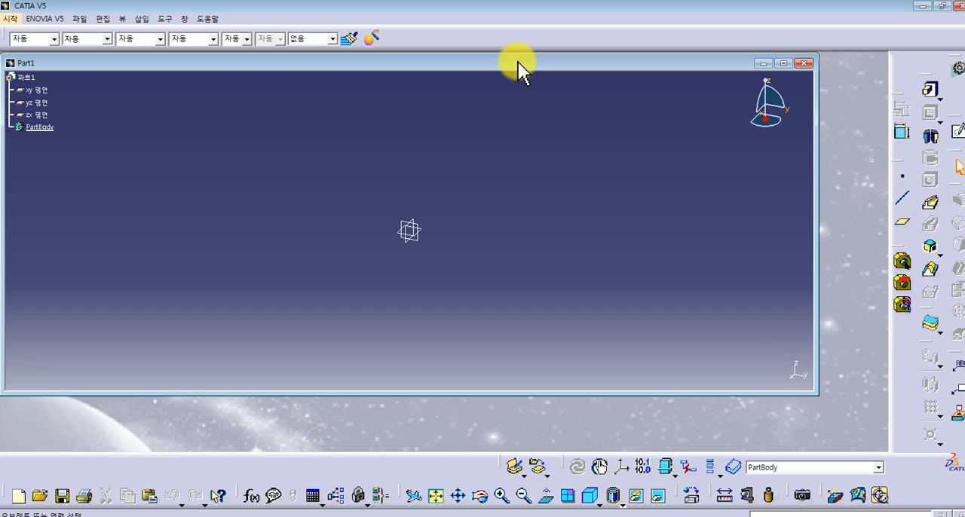
left_click_drag(818, 399, 883, 448)
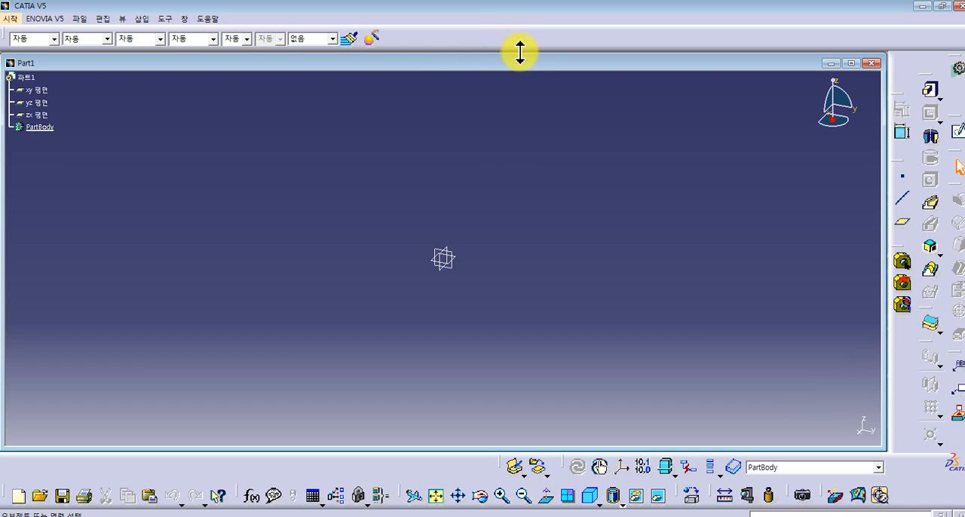
left_click(872, 63)
- Review the available workbenches in the basic structure, mechanical design, and analysis and simulation groups
left_click(9, 19)
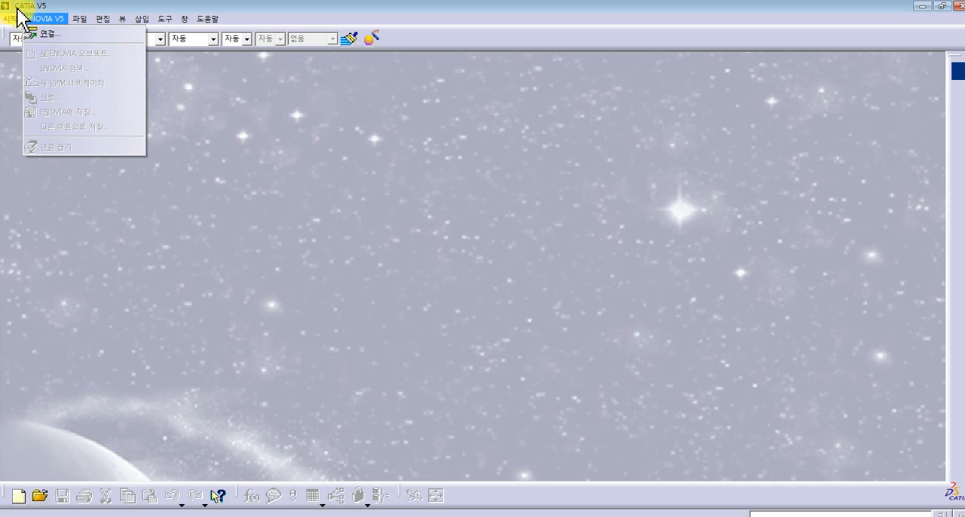
mouse_move(39, 36)
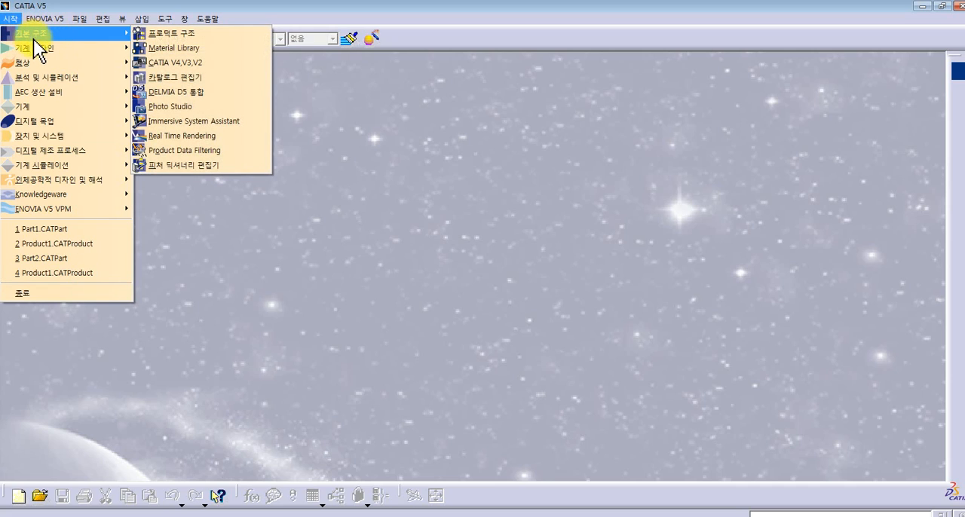
mouse_move(65, 49)
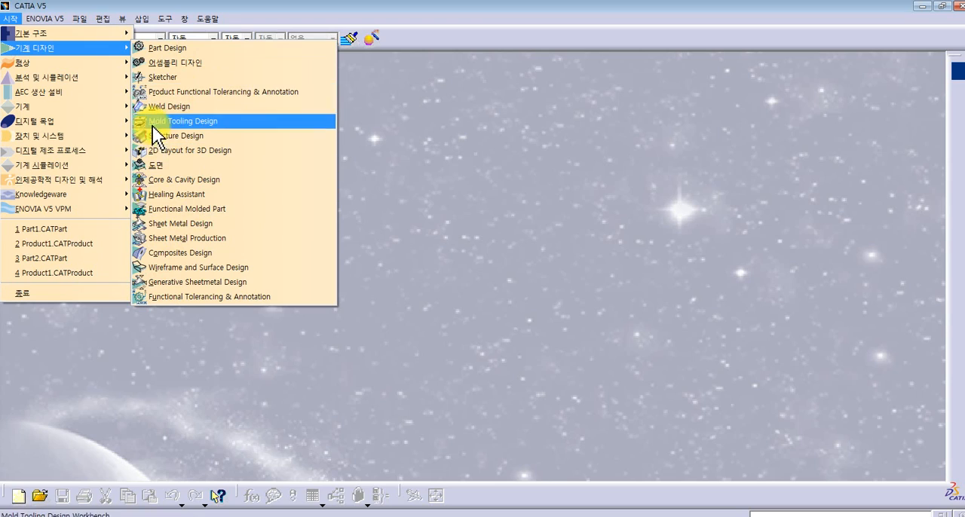
mouse_move(108, 84)
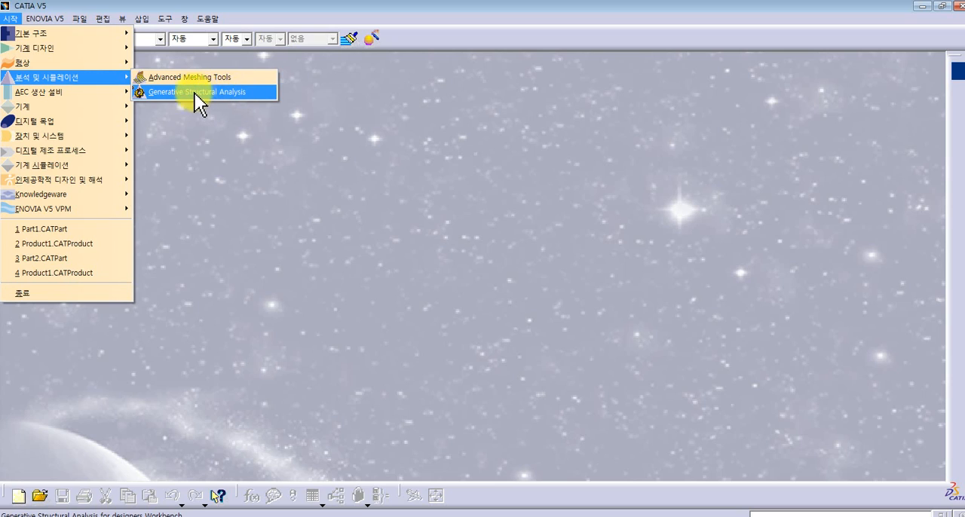
mouse_move(92, 119)
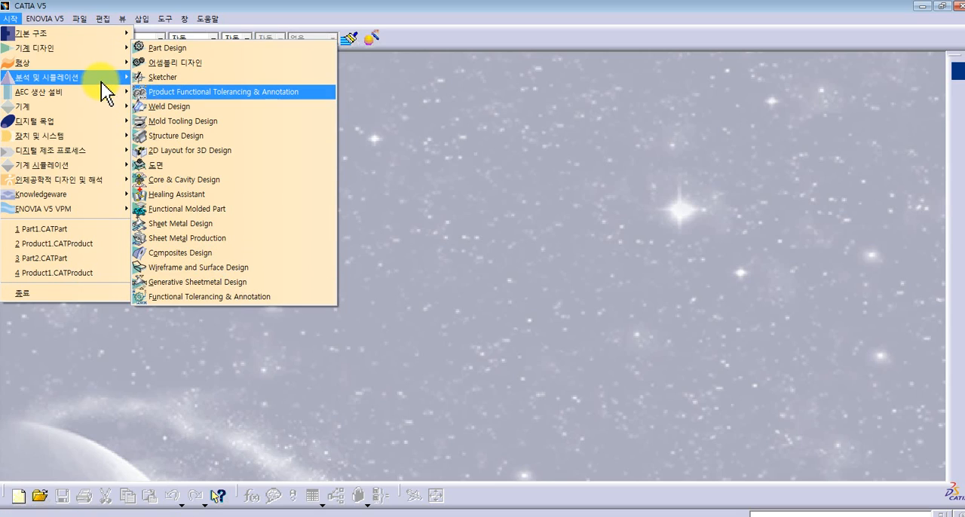
mouse_move(102, 78)
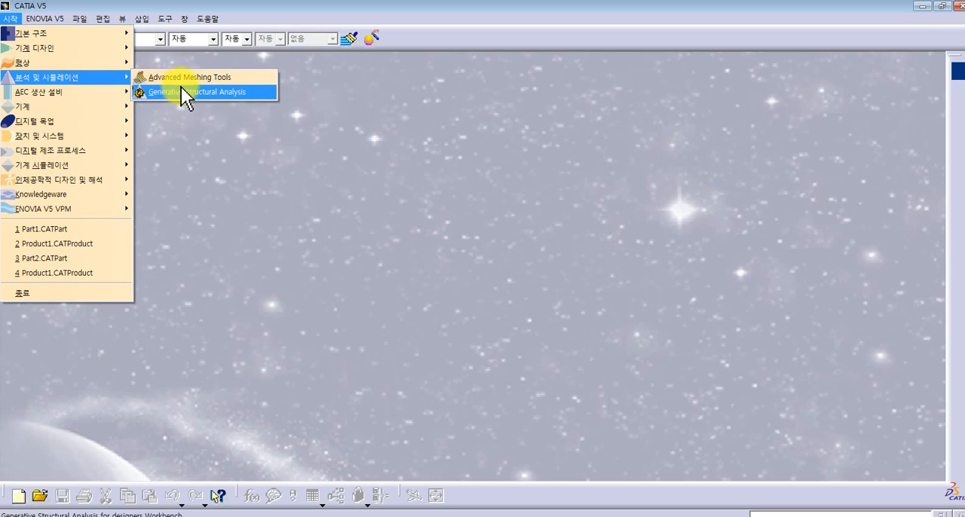
mouse_move(102, 122)
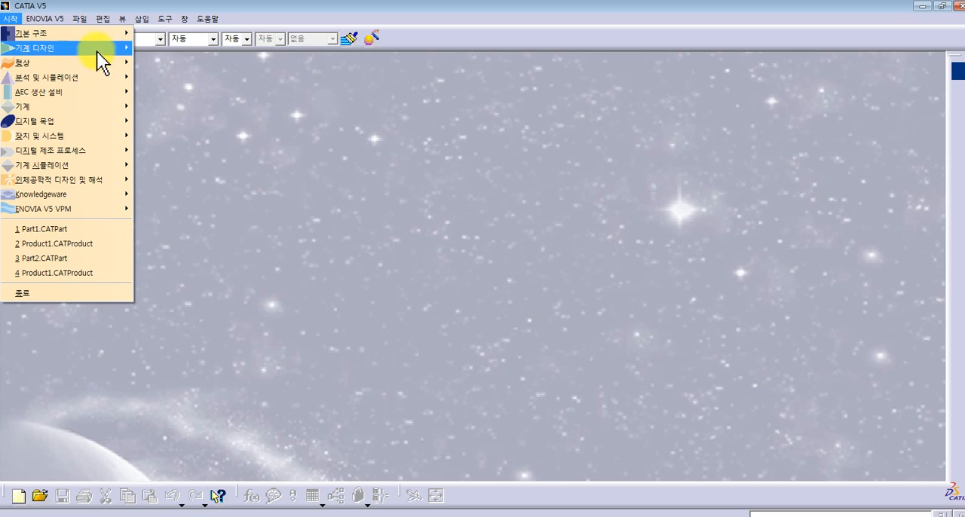
- Create a new part in the Part Design workbench and maximize its document window
mouse_move(97, 51)
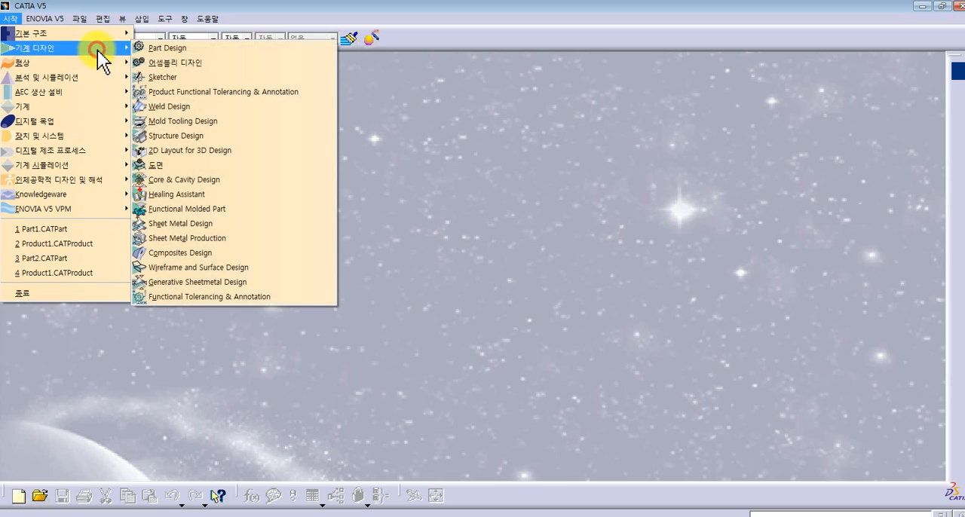
left_click(170, 49)
left_click(565, 303)
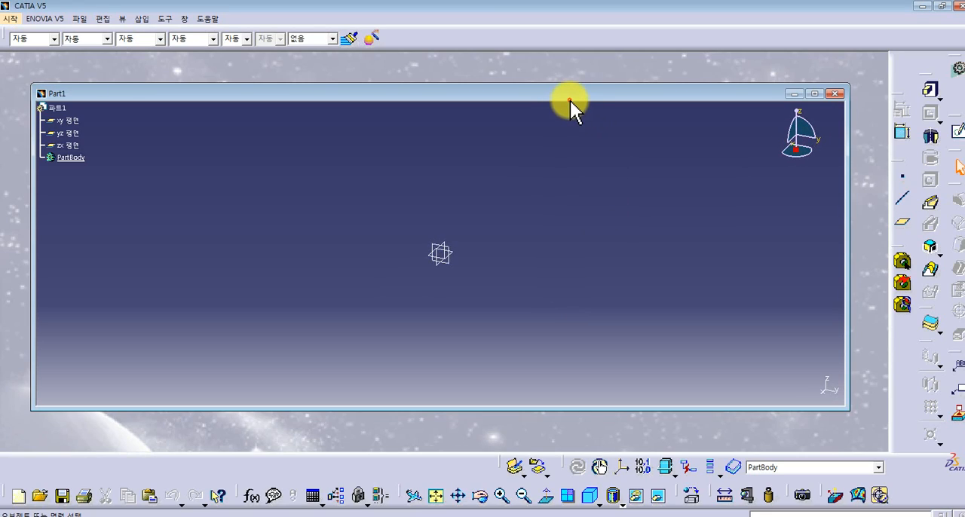
double_click(570, 96)
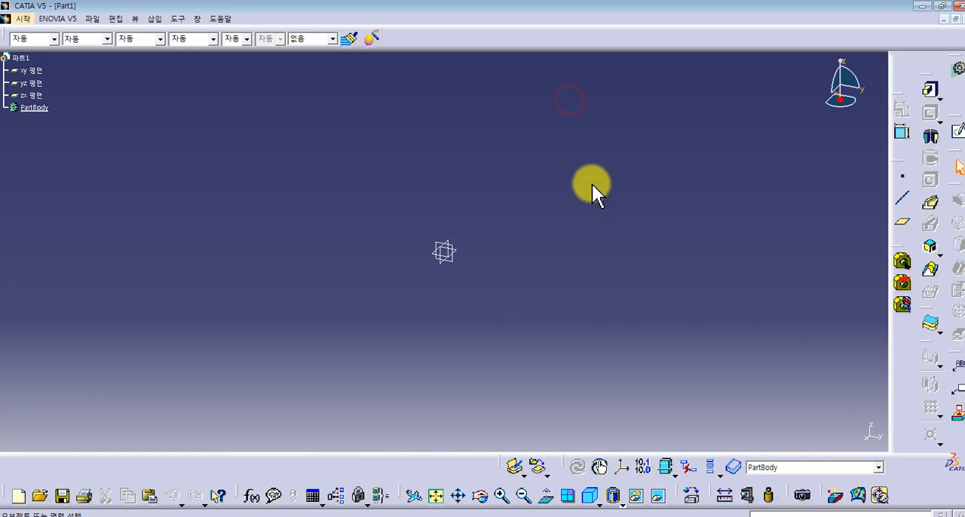
left_click_drag(512, 214, 380, 351)
left_click(381, 351)
left_click_drag(571, 194, 392, 330)
left_click(392, 330)
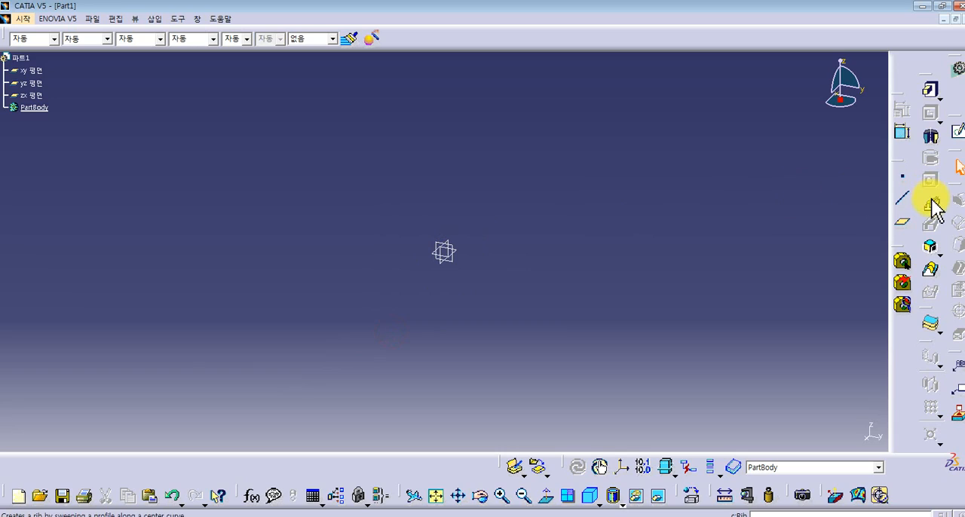
- Sketch a circle of about 47 mm radius centred on the origin in the xy plane, and exit the sketch
left_click(463, 254)
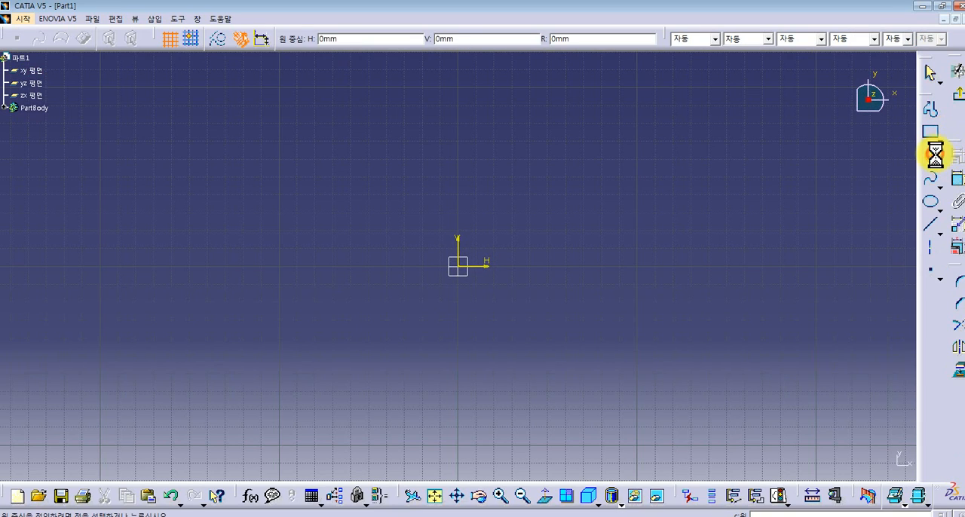
left_click(458, 266)
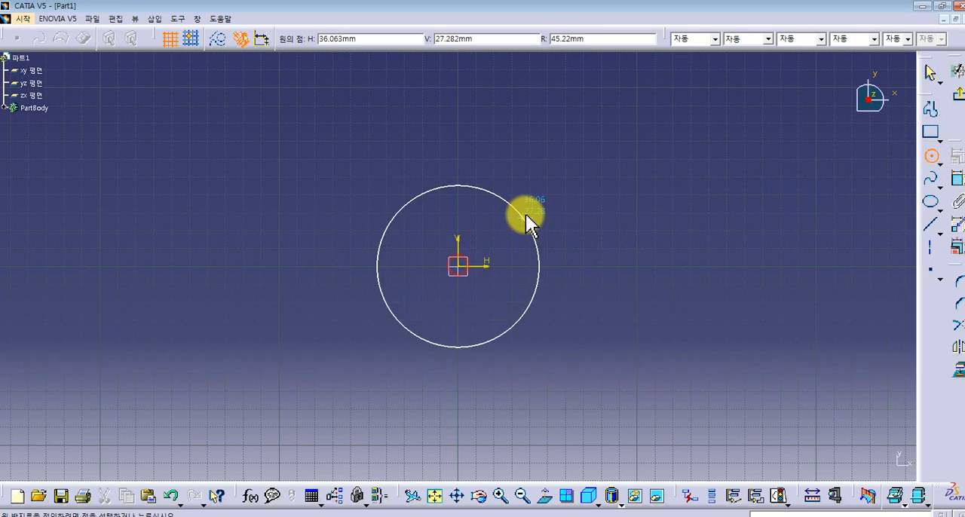
left_click(526, 221)
left_click(959, 93)
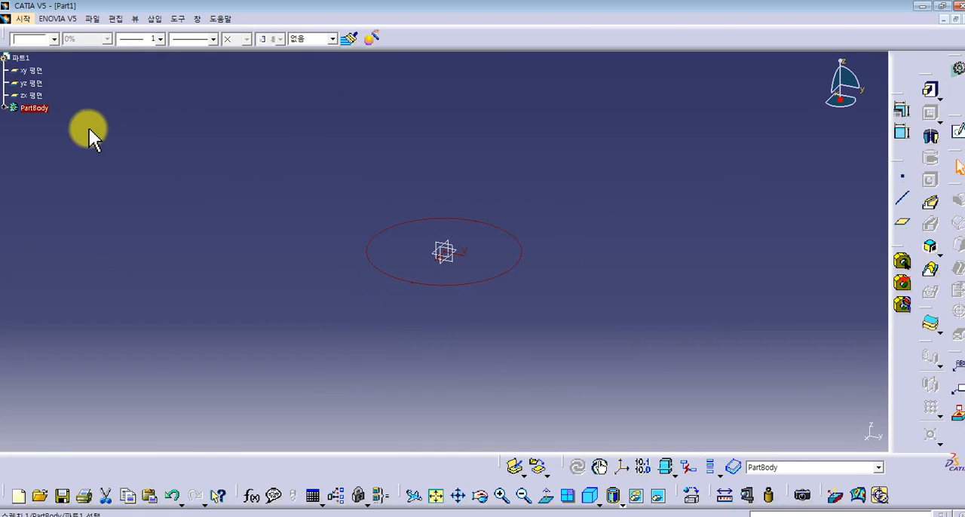
- Reopen the circle's sketch and draw a vertical line through its centre, from the circle's uppermost to its lowermost point
left_click(6, 108)
double_click(38, 120)
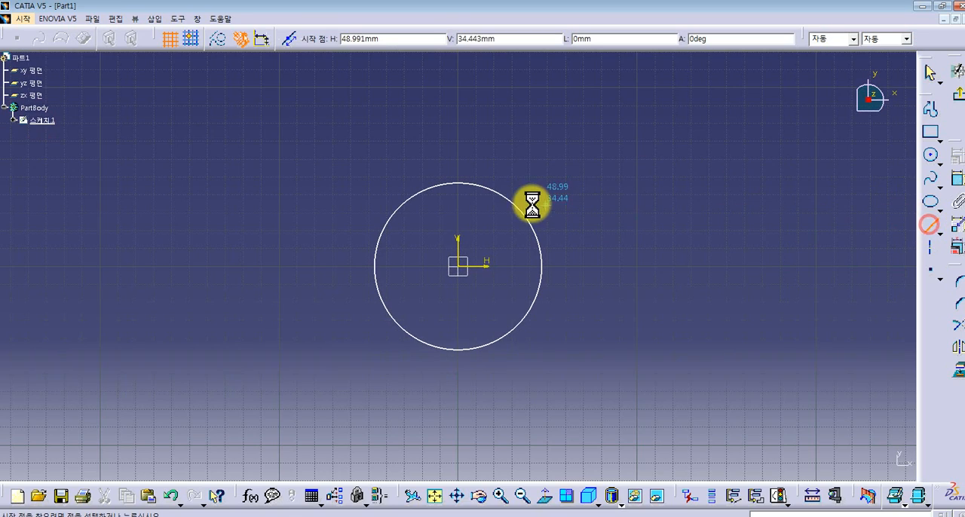
left_click(458, 183)
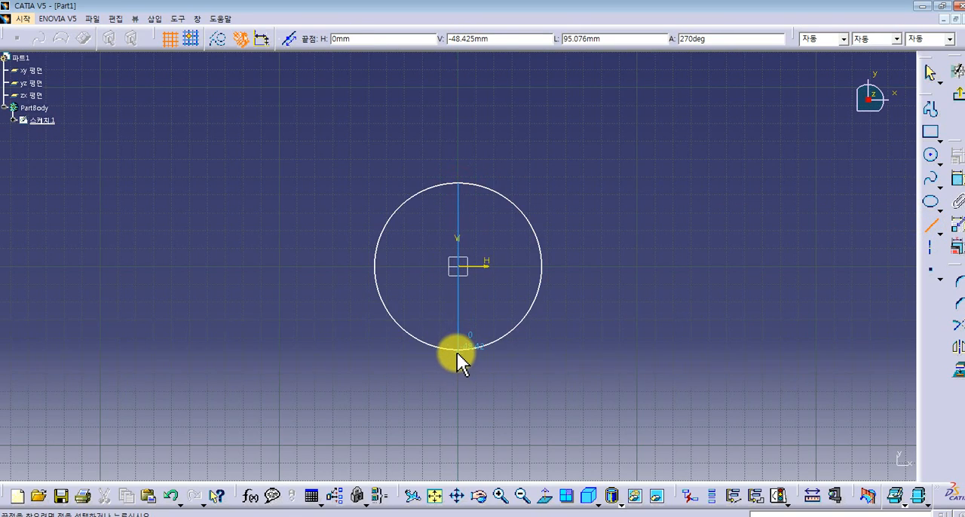
left_click(460, 348)
- Quick-trim the left half of the circle to leave a closed semicircular profile, and exit the sketch
left_click(957, 337)
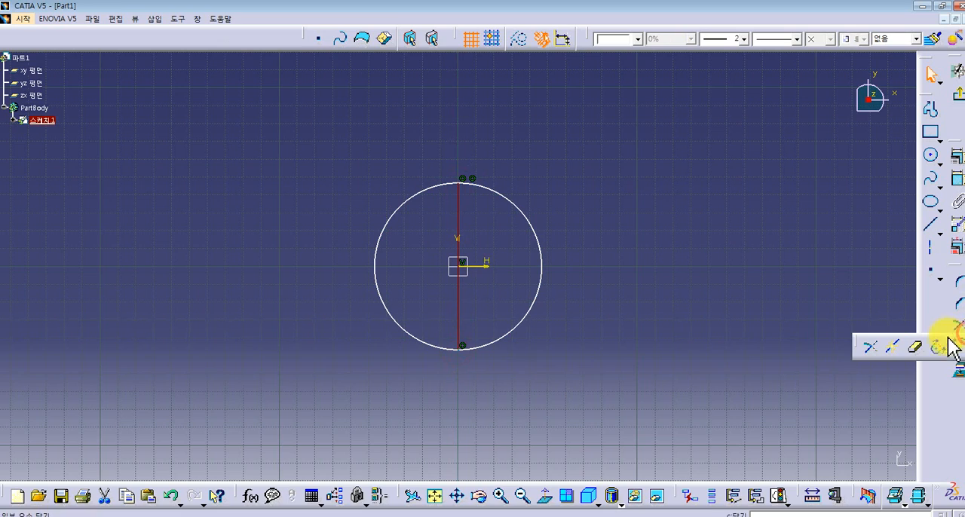
left_click(916, 344)
left_click(418, 197)
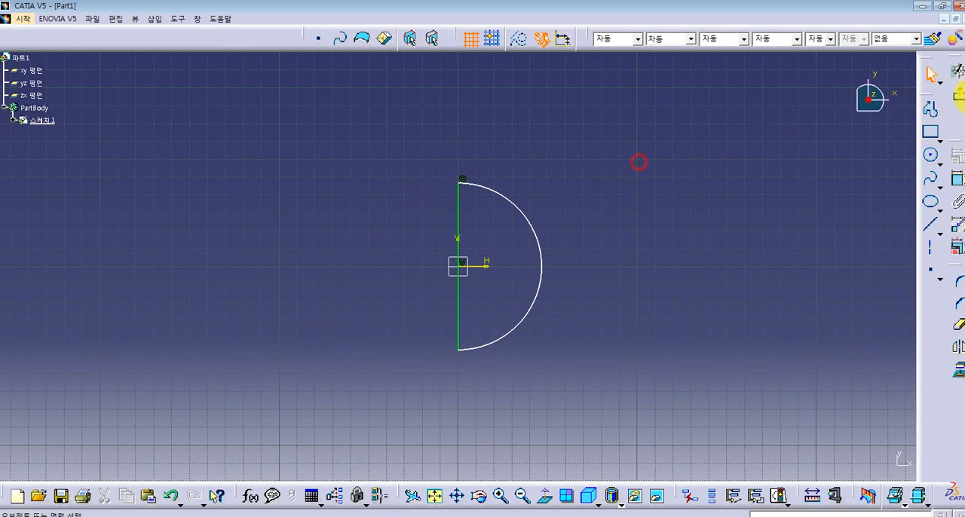
left_click(958, 92)
- Revolve the semicircular profile 360 degrees about its straight edge with Shaft to form a solid sphere
left_click(932, 138)
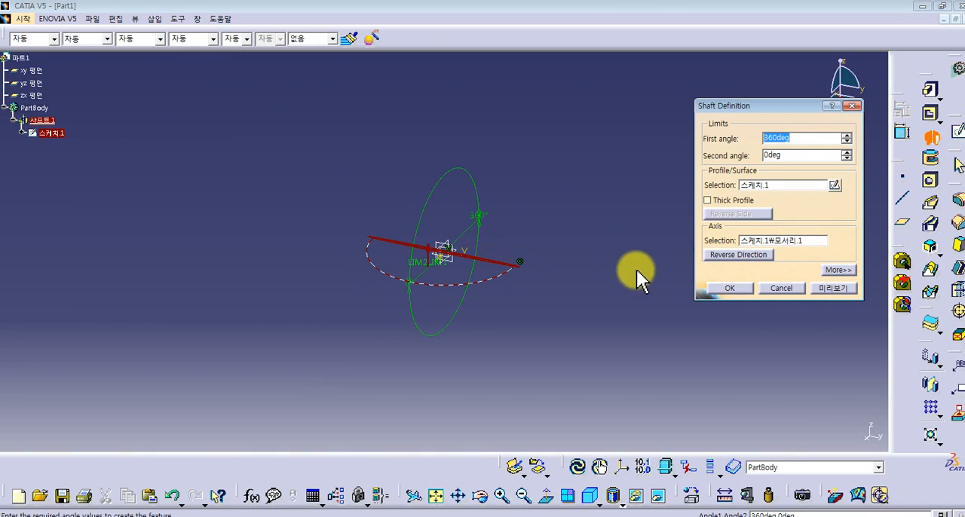
left_click(821, 287)
left_click(724, 287)
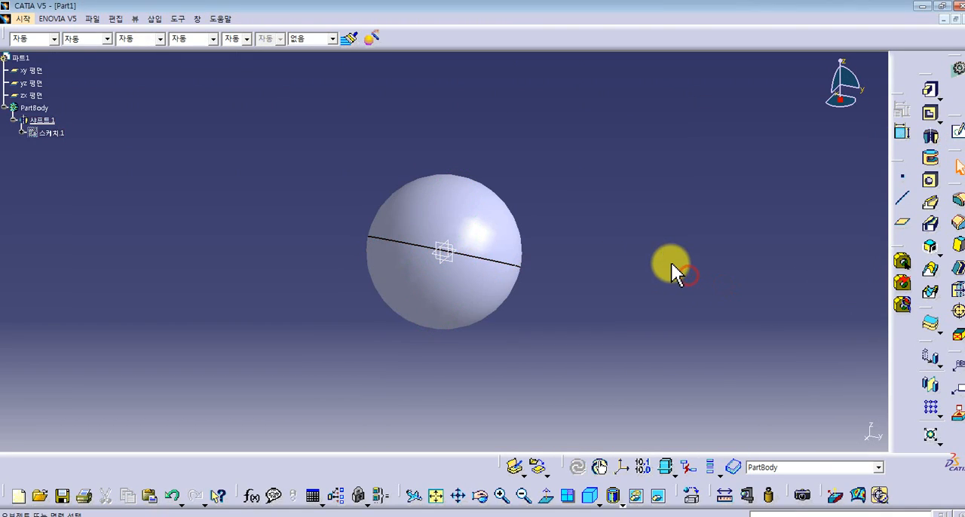
double_click(42, 120)
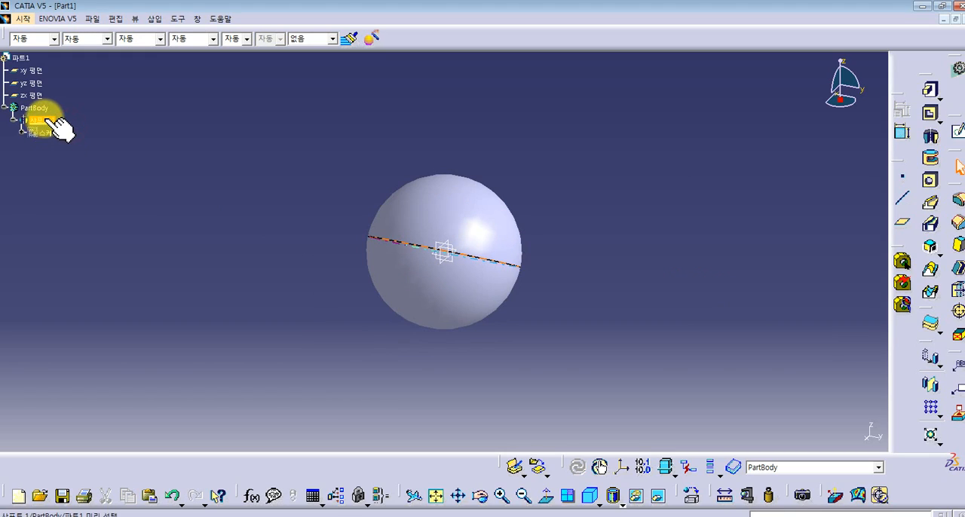
left_click(288, 147)
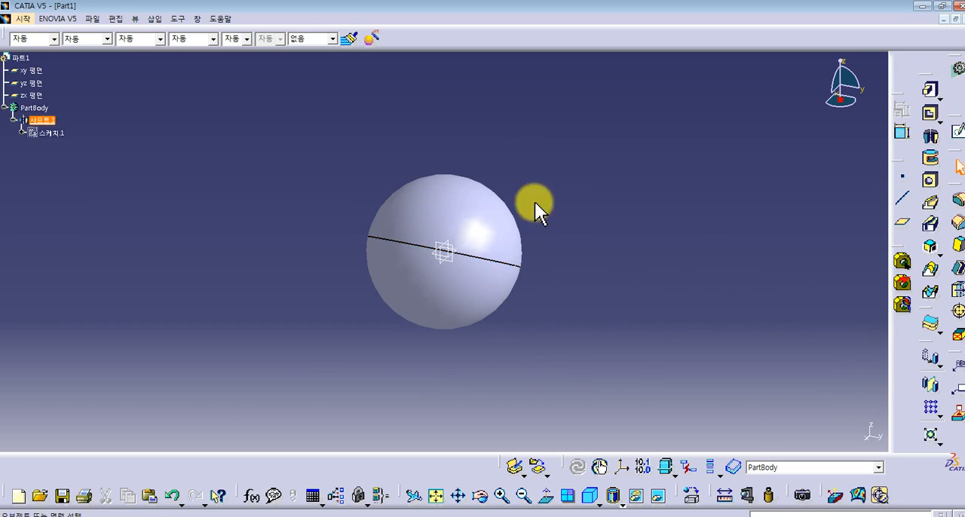
- Examine the Rectangular Pattern and Scaling definition options for the sphere without applying either one
left_click(932, 407)
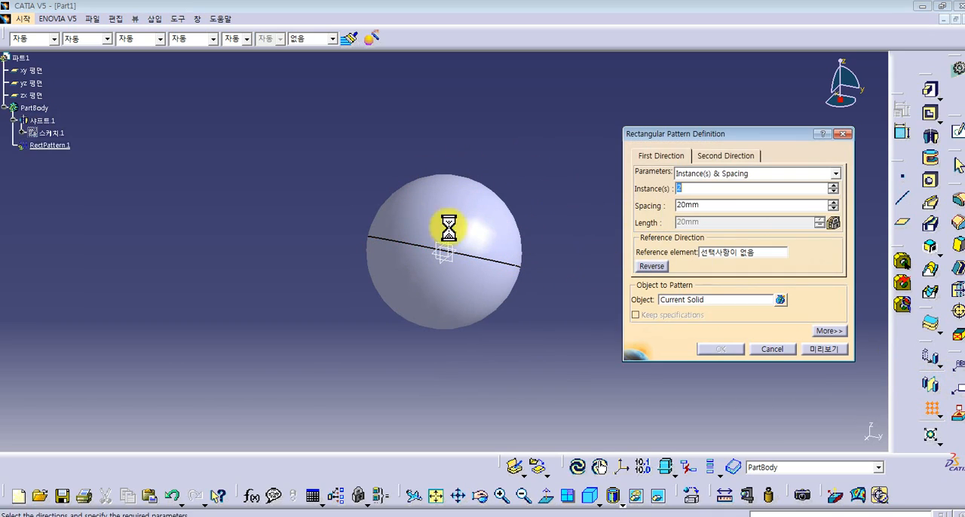
left_click(818, 349)
left_click(558, 296)
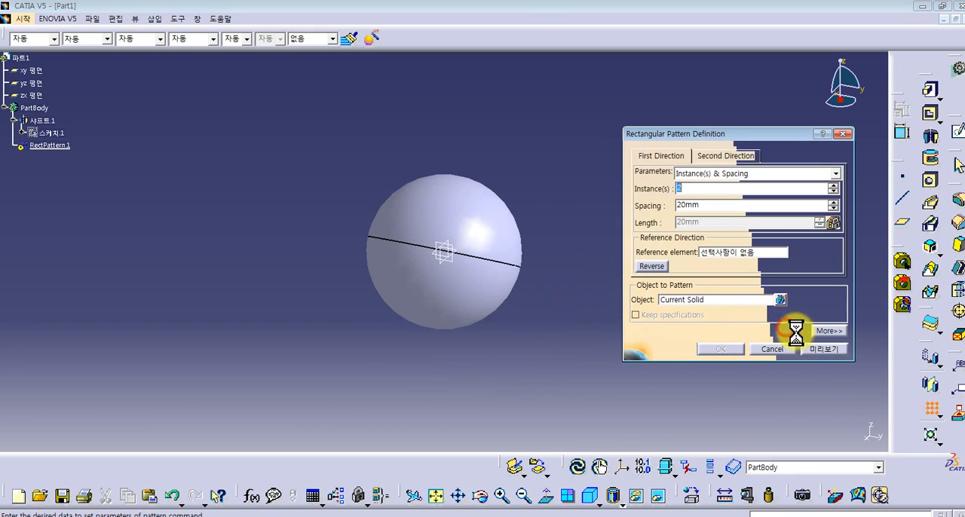
left_click(771, 349)
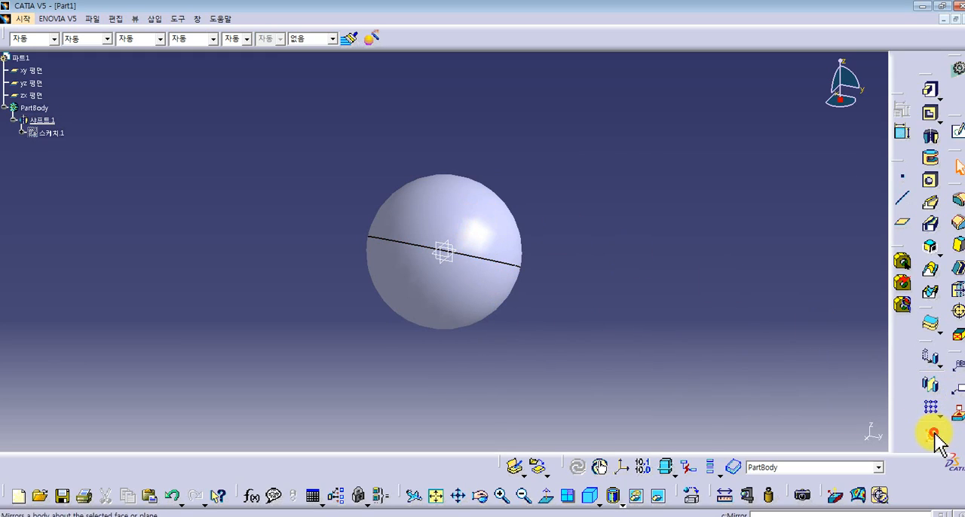
left_click(932, 436)
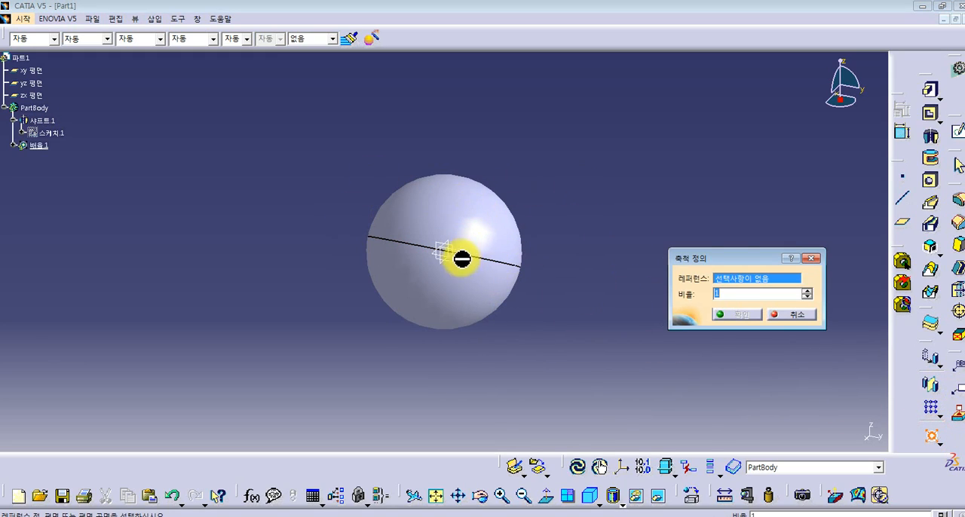
left_click(795, 314)
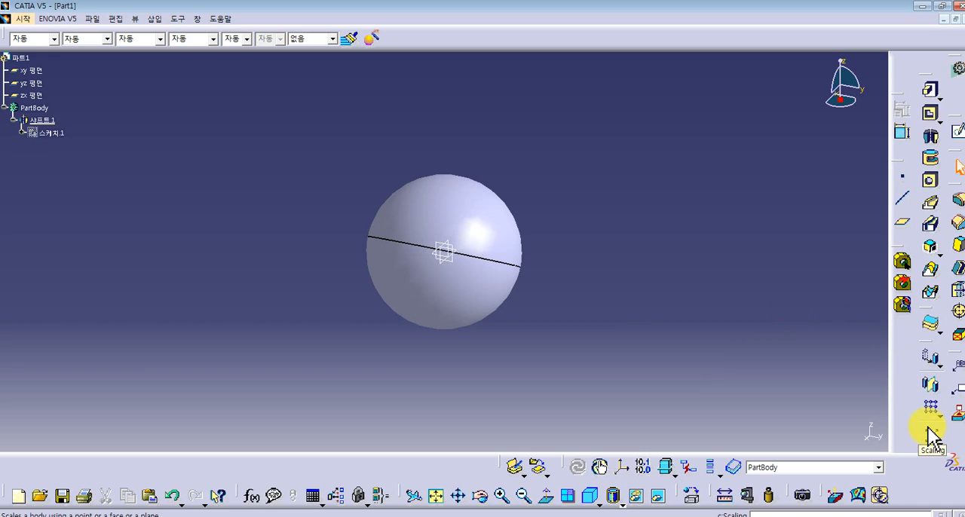
left_click_drag(588, 101, 654, 113)
left_click_drag(276, 370, 298, 394)
left_click(572, 151)
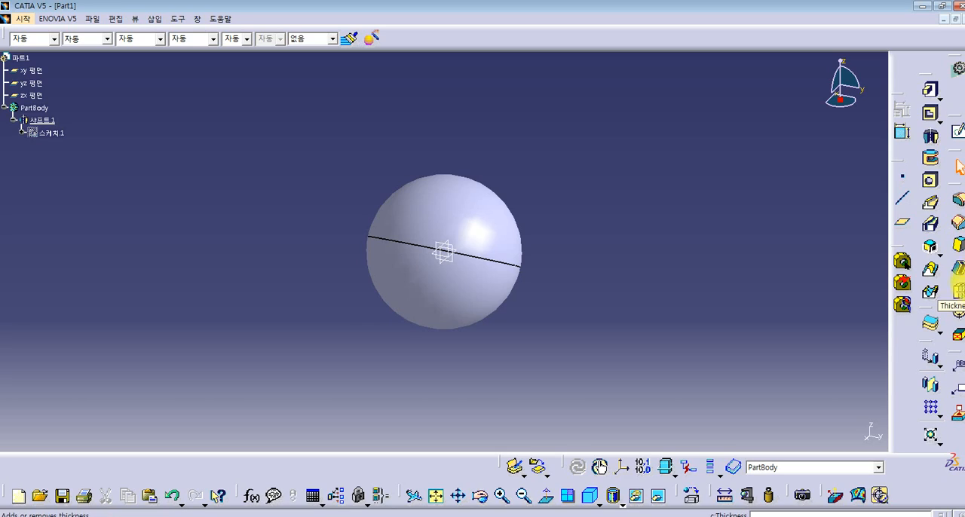
left_click(959, 254)
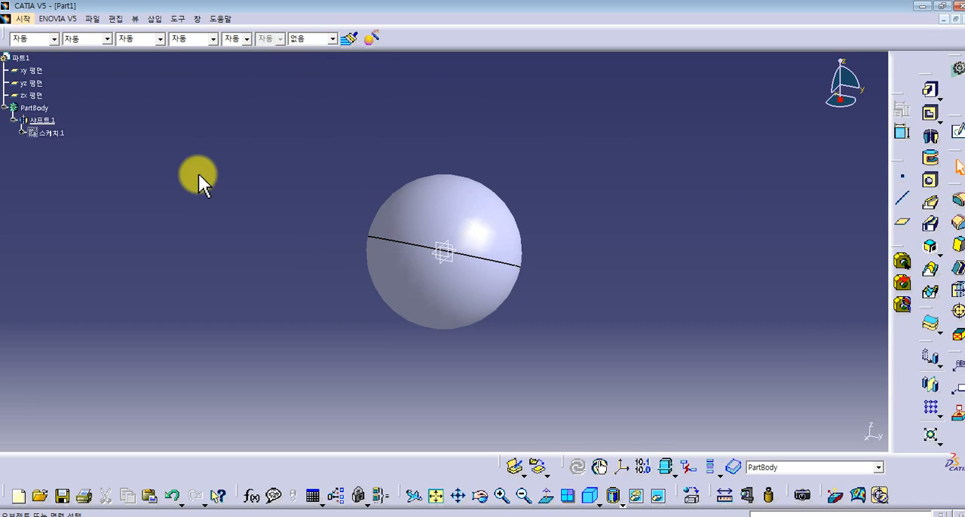
left_click_drag(49, 72, 204, 238)
left_click_drag(3, 23, 117, 235)
left_click(125, 225)
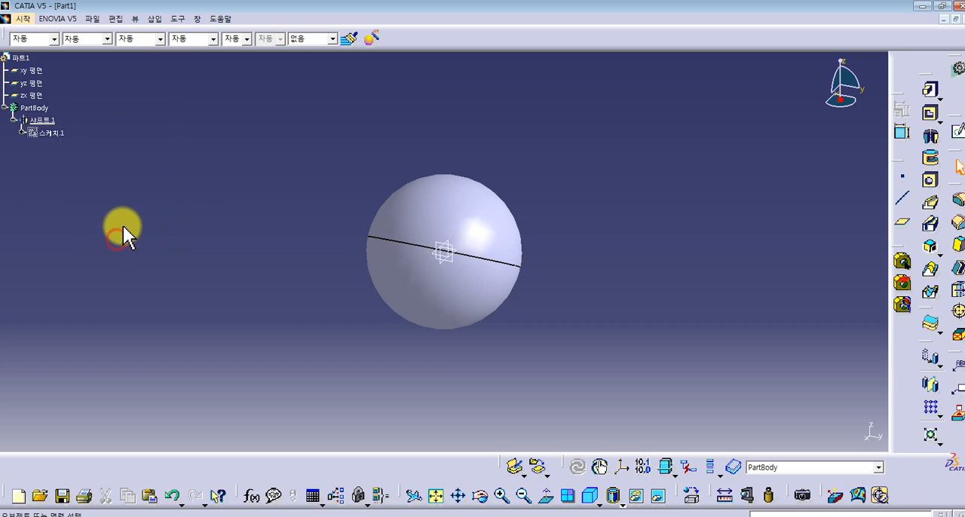
left_click(141, 224)
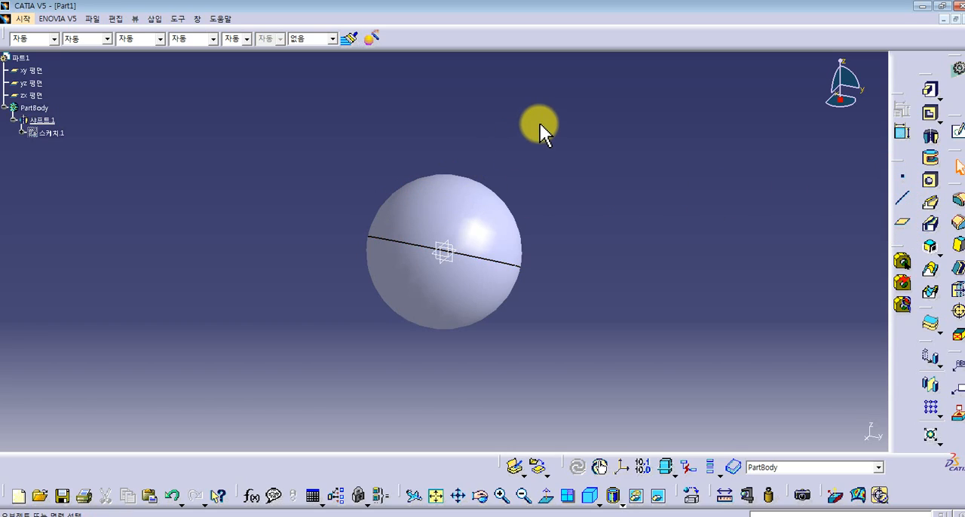
left_click(553, 164)
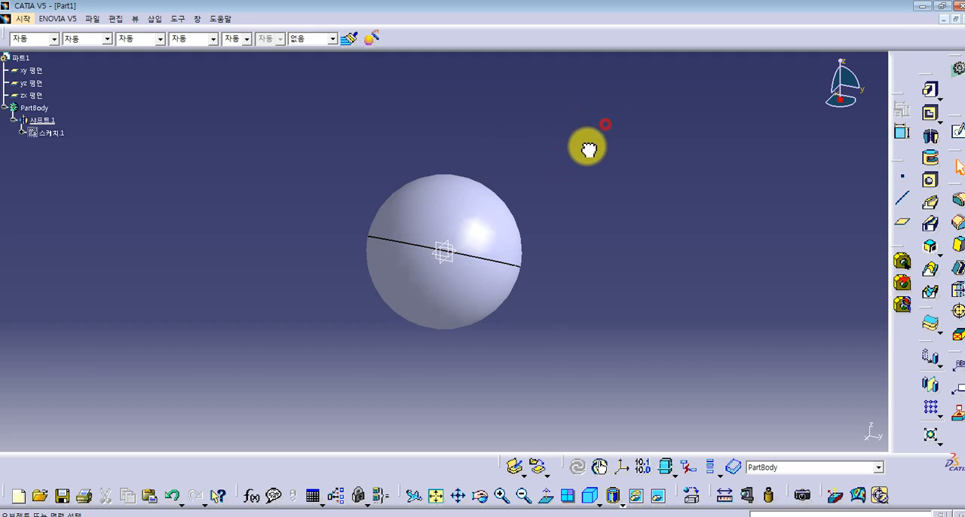
- Close the sphere part without saving it and start a new product in the Assembly Design workbench
left_click(957, 19)
left_click(519, 299)
left_click(19, 21)
mouse_move(30, 47)
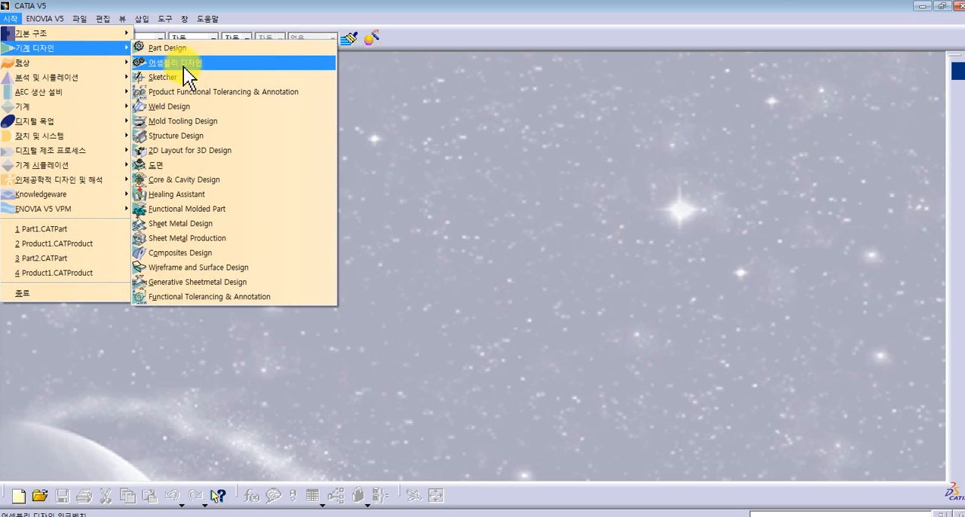
left_click(189, 63)
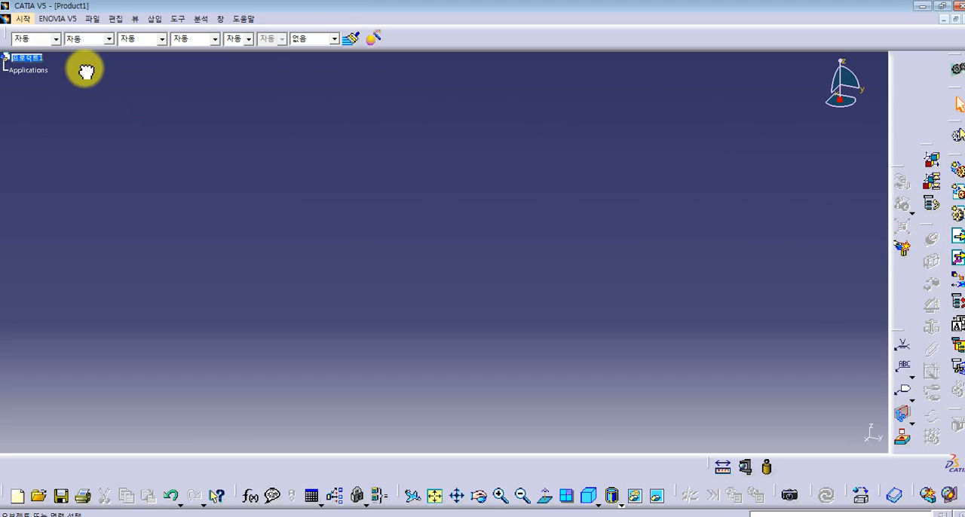
- Insert the existing components Part1.CATPart and Part2.CATPart together into the root product
left_click(27, 58)
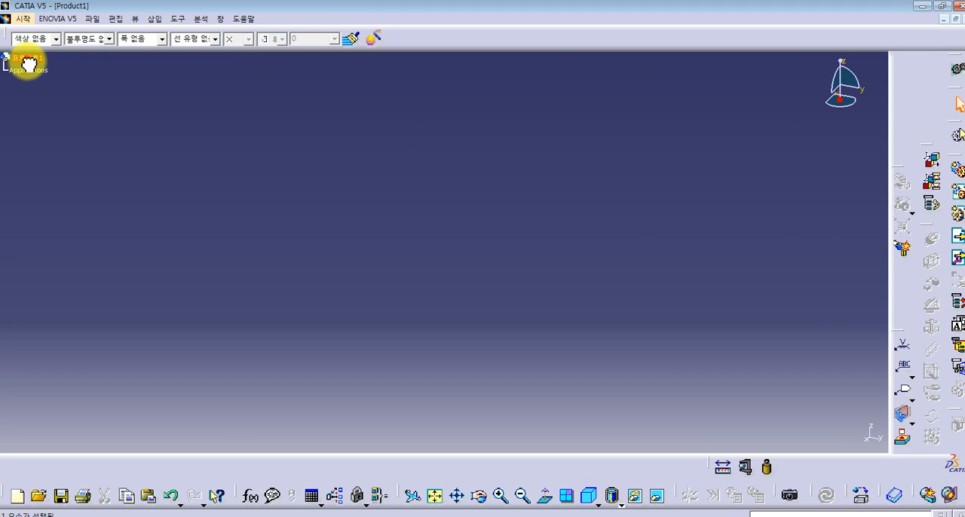
left_click(958, 240)
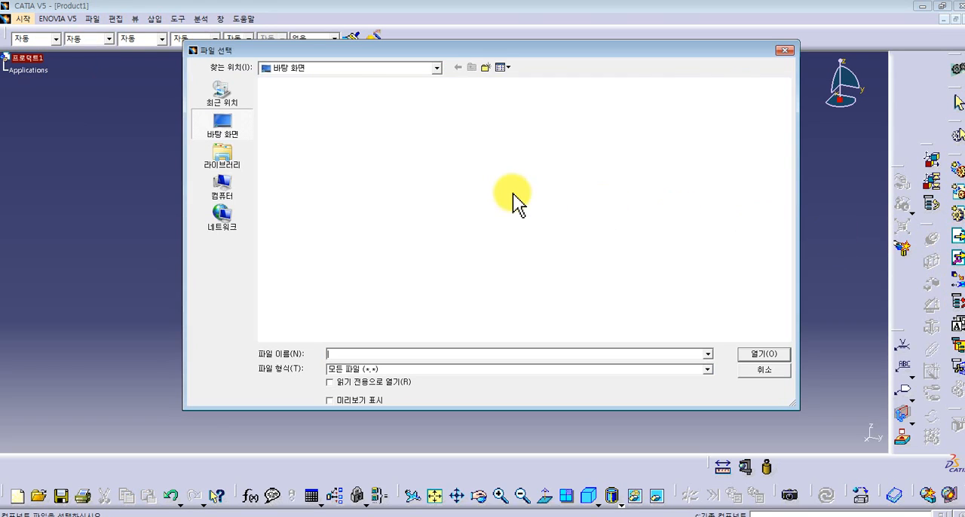
scroll(788, 269, "down", 3)
left_click_drag(809, 274, 607, 143)
scroll(765, 259, "up", 3)
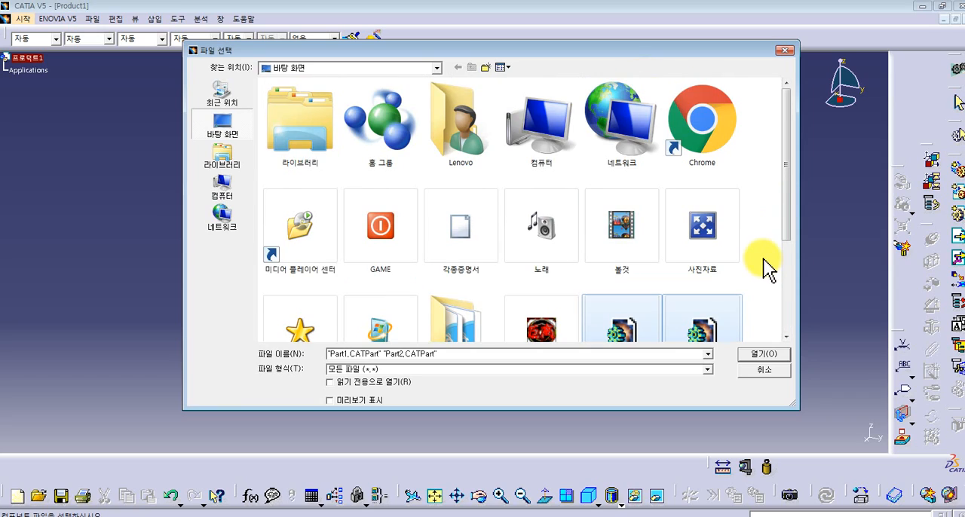
scroll(764, 265, "down", 3)
left_click(761, 355)
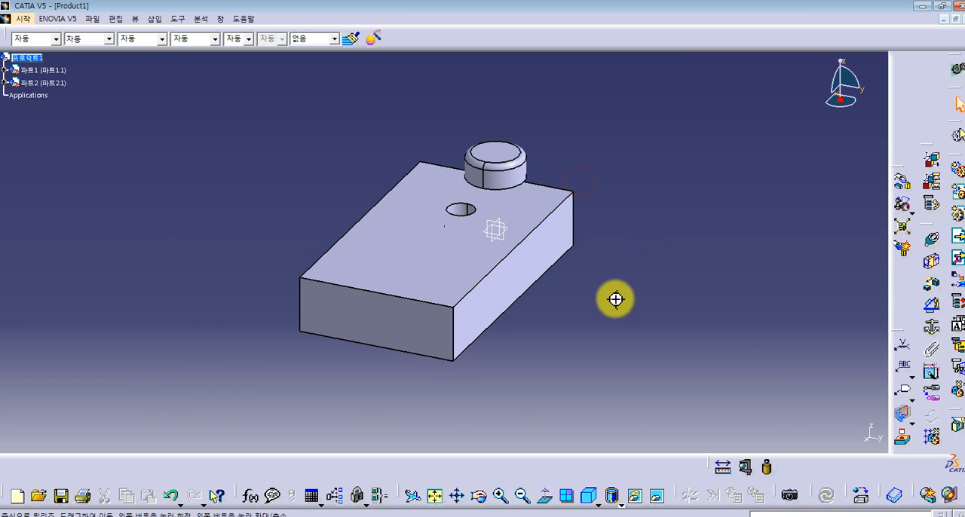
- Manipulate the pin by moving it clear of the block along the block's edge direction, then rotating it about its own axis
middle_click_drag(616, 299, 588, 310)
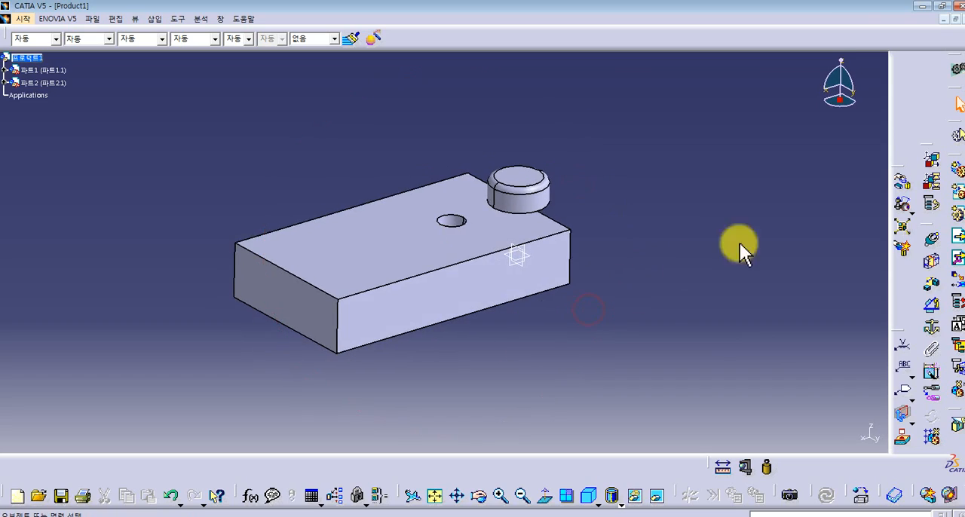
left_click(904, 182)
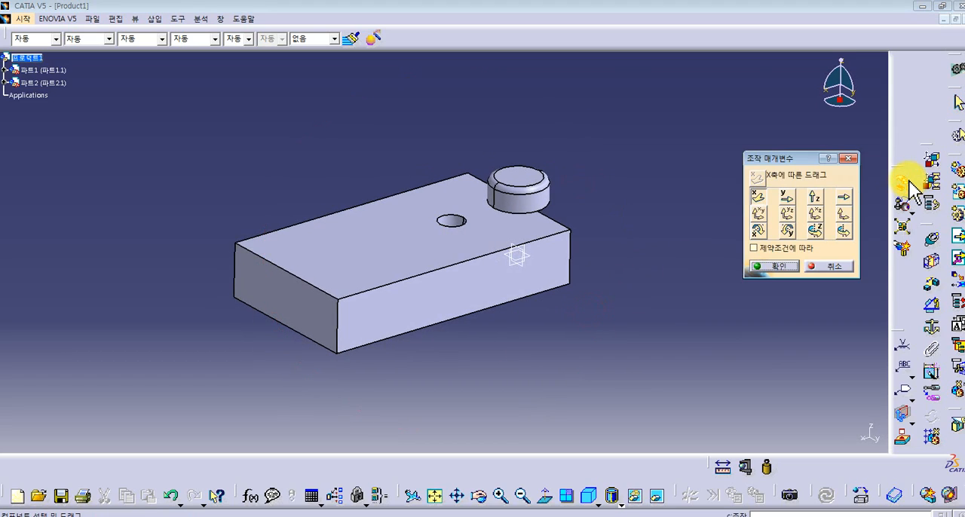
left_click(843, 197)
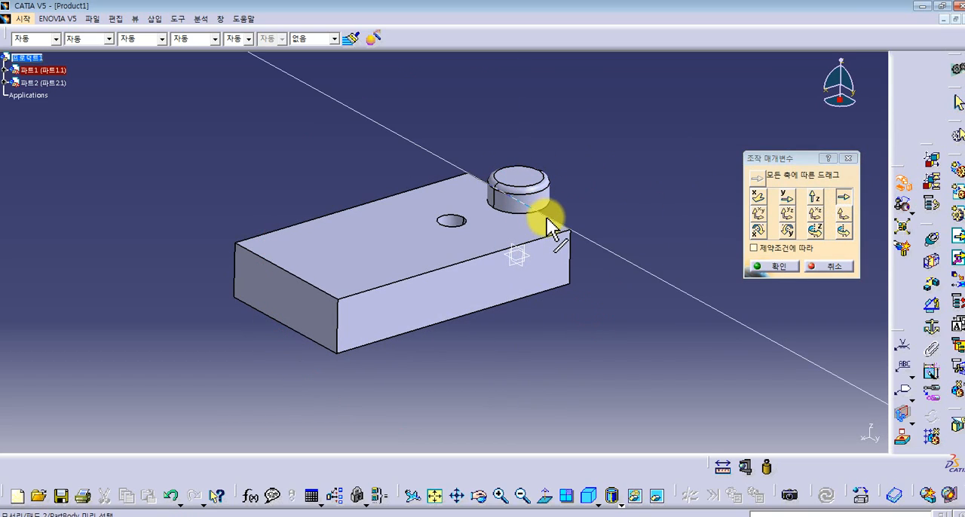
left_click_drag(519, 181, 638, 268)
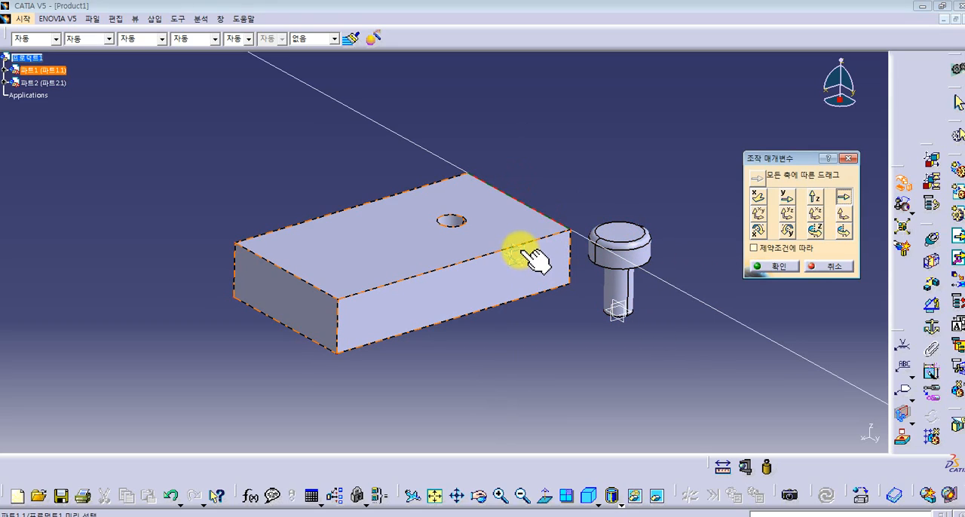
left_click(843, 231)
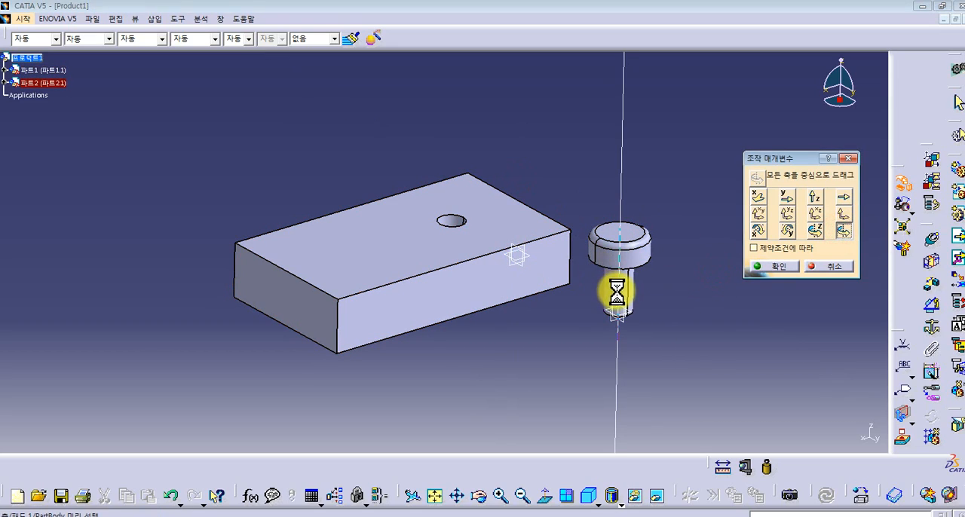
left_click_drag(519, 243, 585, 313)
left_click(772, 267)
- Explode the product to spread the pin and the block further apart
middle_click_drag(724, 282, 679, 295)
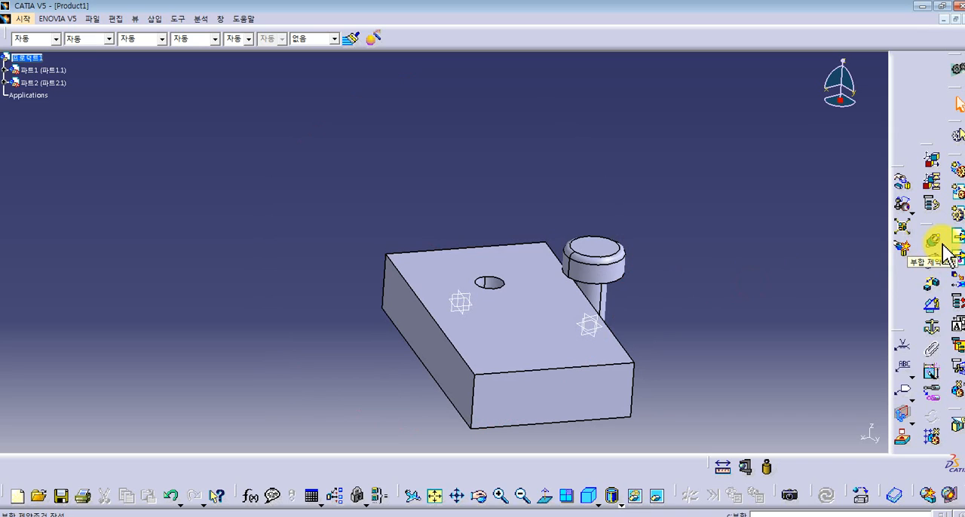
middle_click_drag(766, 311, 739, 193)
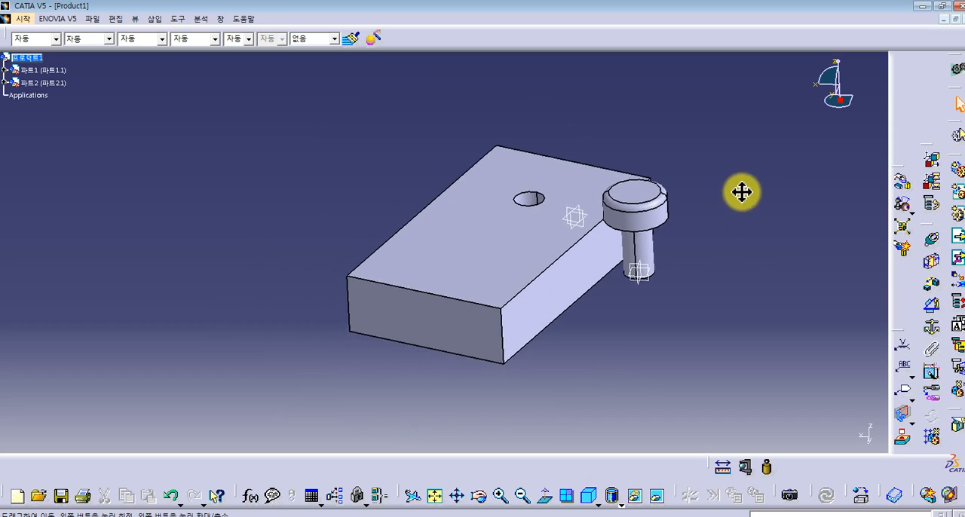
left_click(914, 215)
left_click(861, 238)
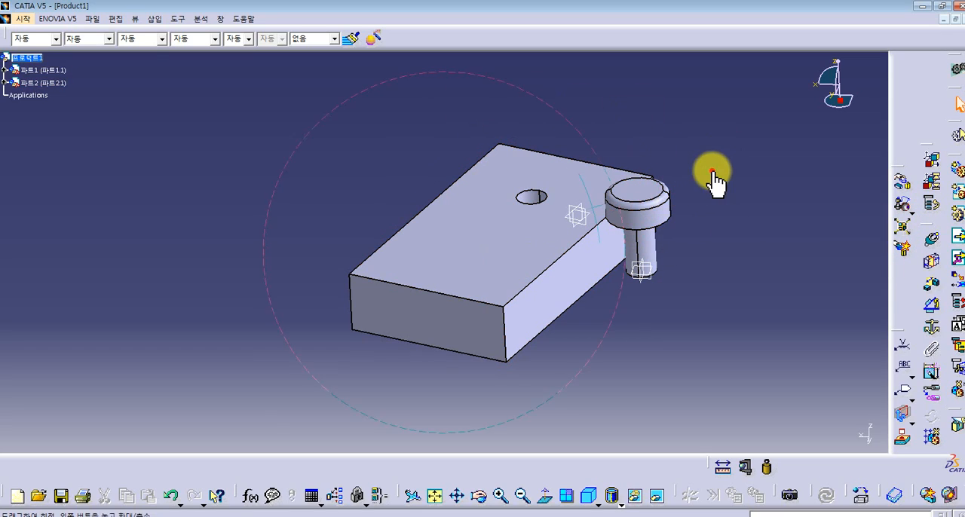
middle_click_drag(713, 175, 714, 241)
left_click(903, 226)
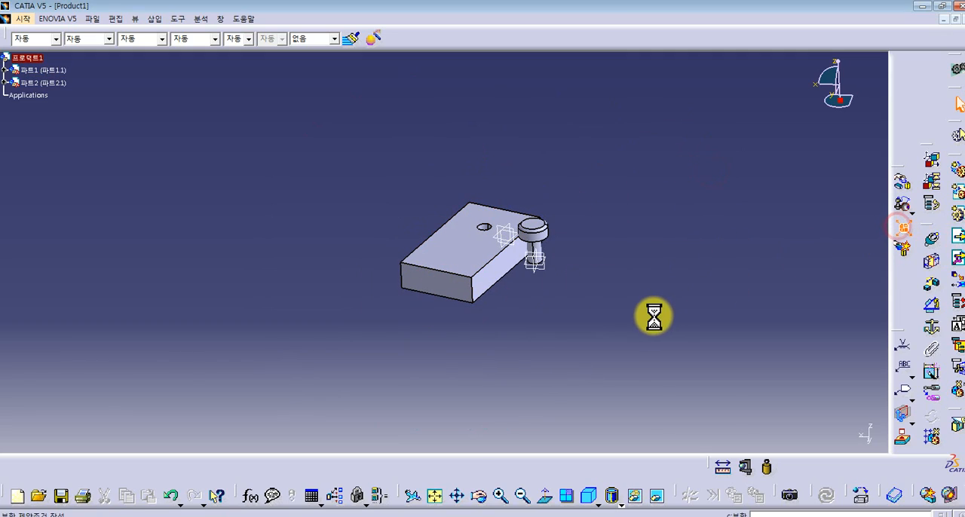
left_click(731, 435)
left_click(463, 295)
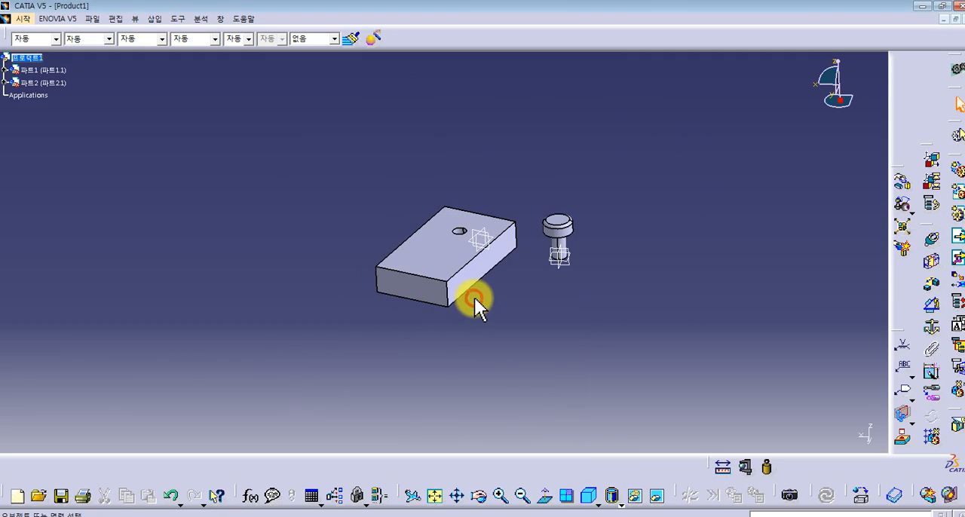
- Fix the block in space with a fix constraint
middle_click_drag(582, 265, 567, 189)
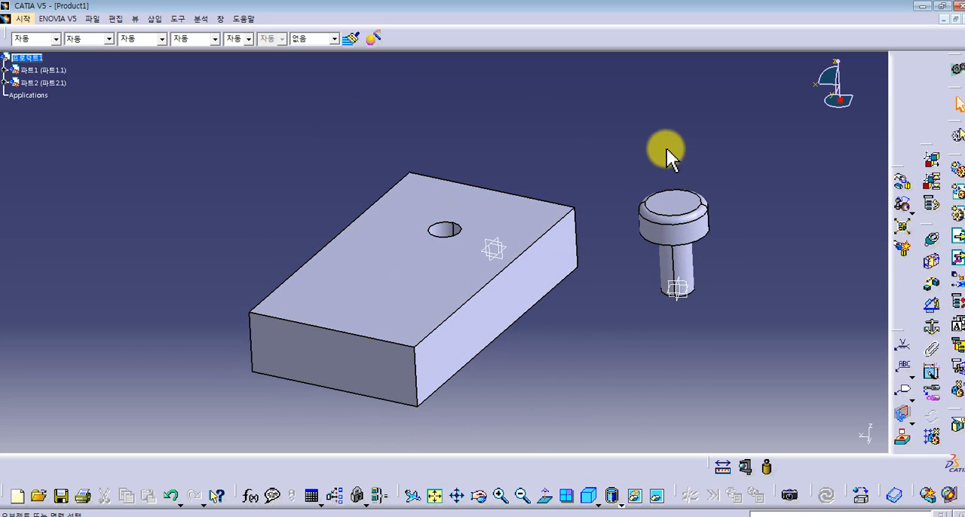
middle_click_drag(668, 151, 674, 222)
middle_click_drag(605, 209, 609, 150)
middle_click_drag(585, 179, 544, 199)
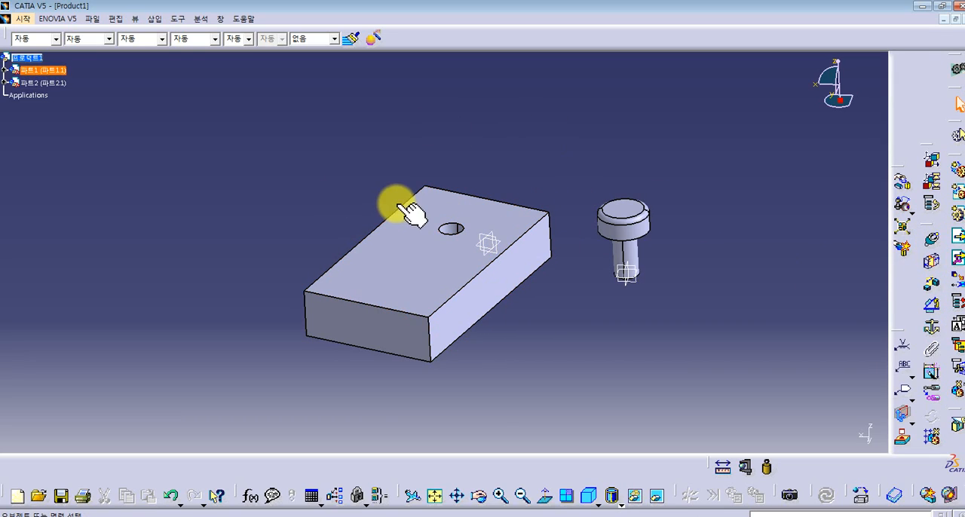
left_click_drag(601, 201, 181, 400)
left_click(656, 141)
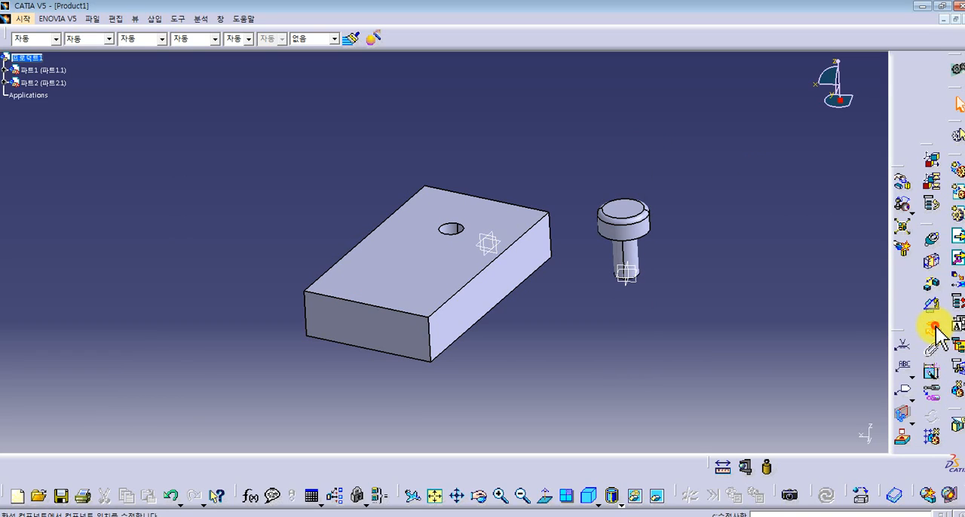
left_click(433, 243)
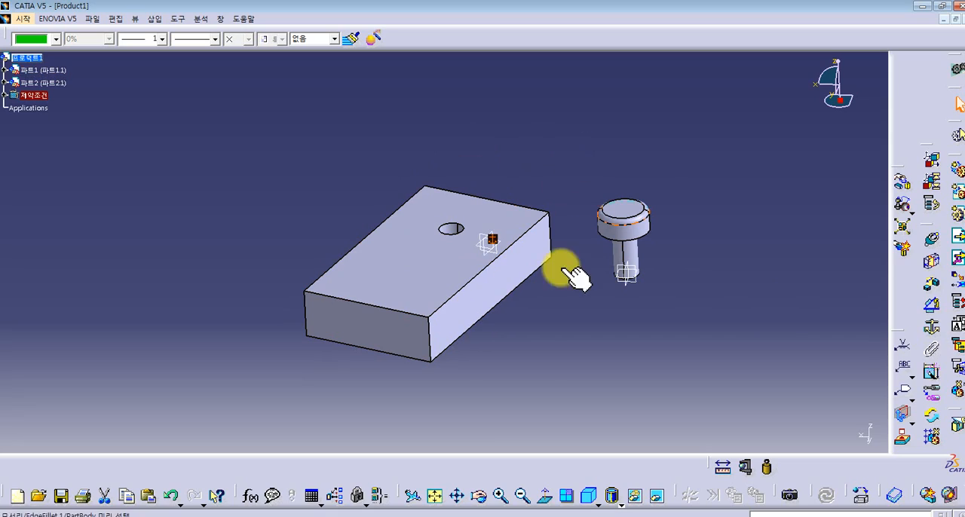
left_click(664, 159)
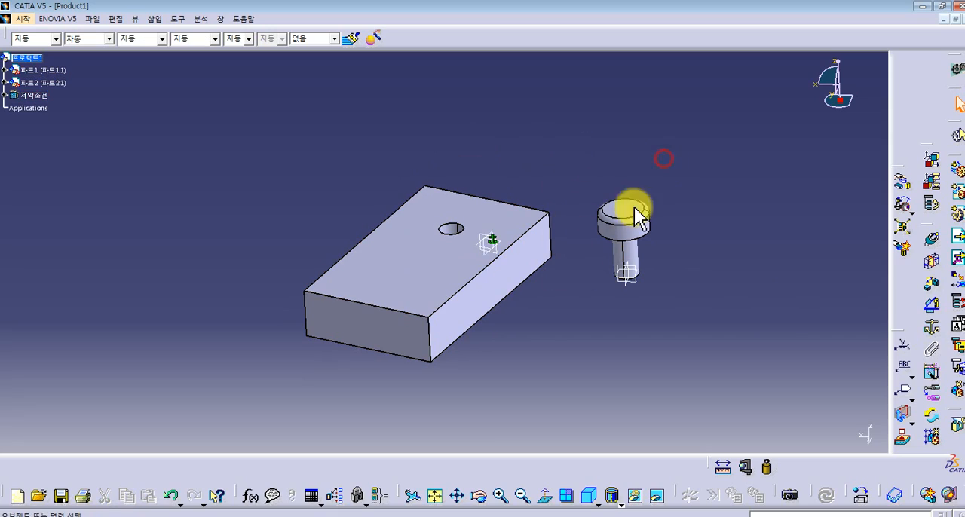
- Add a coincidence constraint between the pin's axis and the axis of the block's hole
left_click(931, 240)
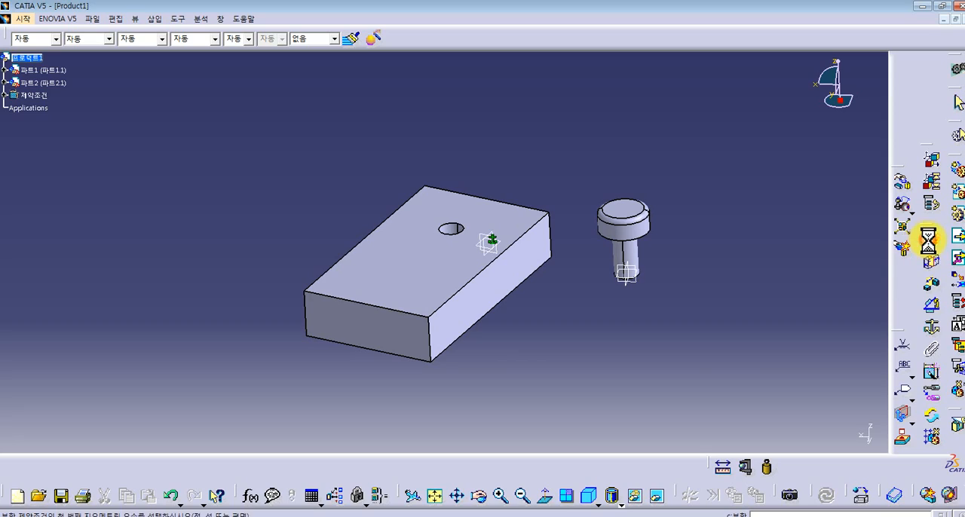
left_click(624, 257)
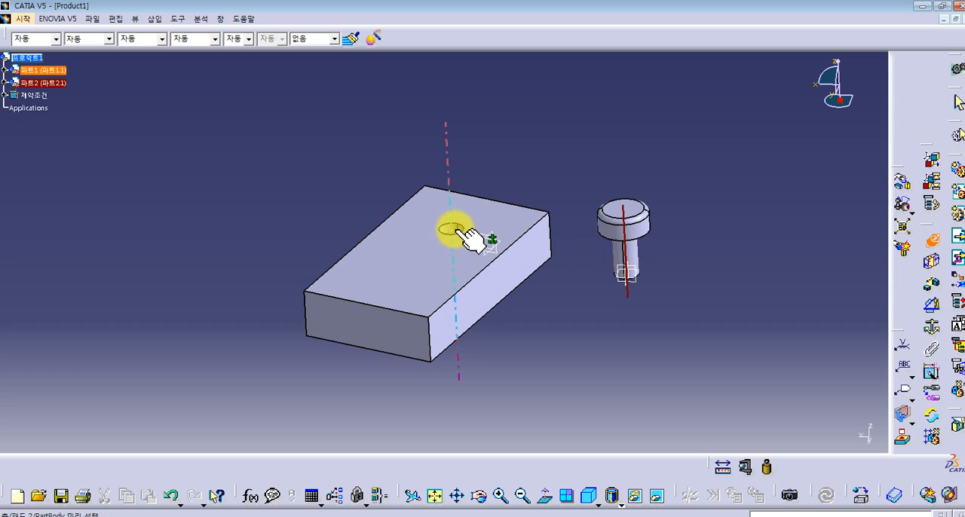
left_click(451, 228)
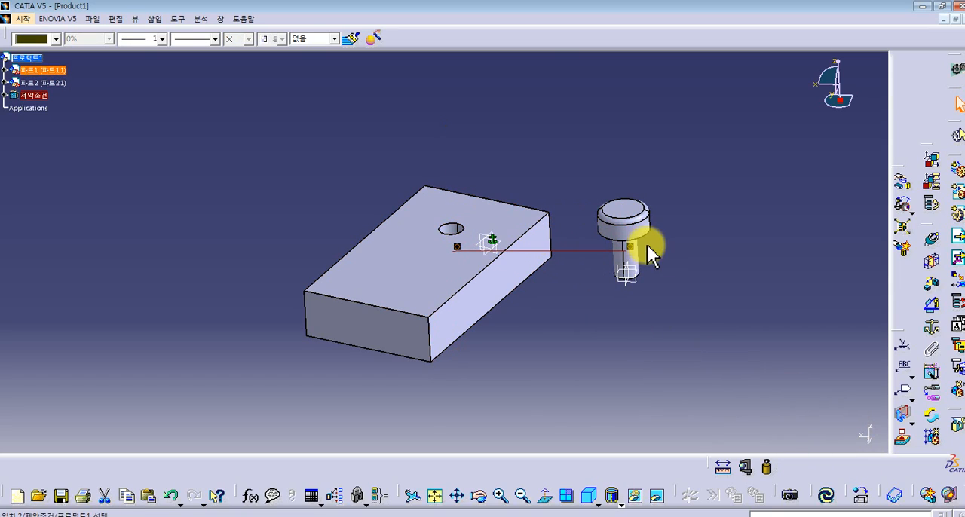
- Add a contact constraint between the underside of the pin head and the block's top face, and update the assembly
left_click(929, 261)
middle_click_drag(641, 351, 520, 255)
left_click(456, 216)
middle_click_drag(440, 219, 607, 379)
left_click(433, 324)
middle_click_drag(432, 323, 722, 323)
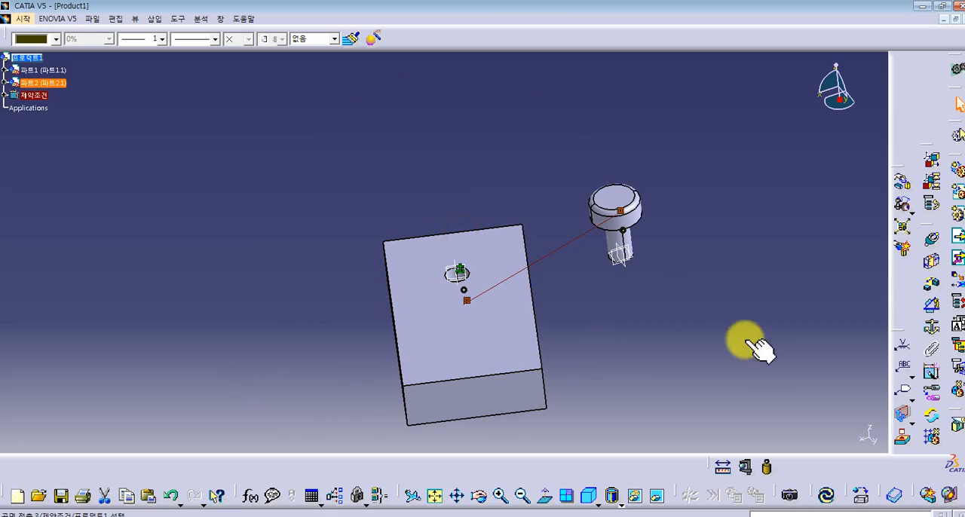
left_click(826, 499)
middle_click_drag(450, 344, 487, 261)
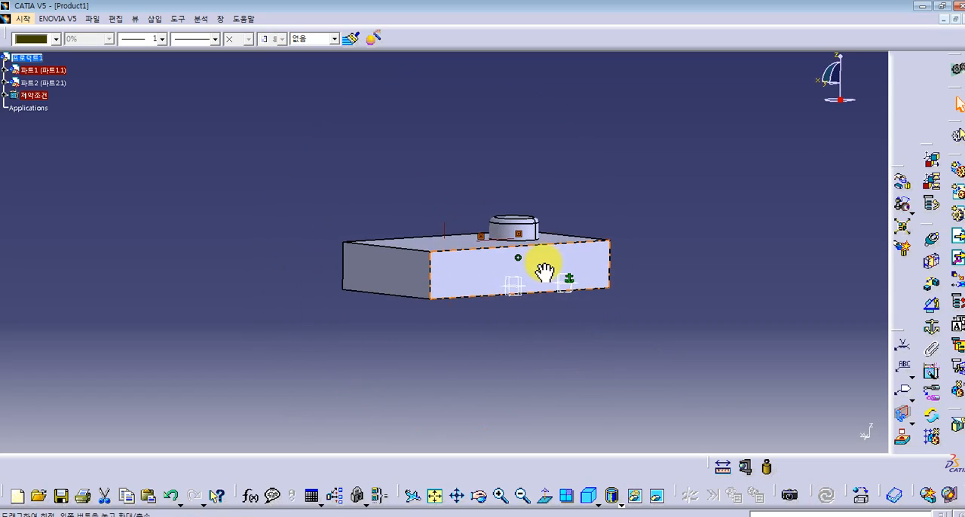
middle_click_drag(552, 291, 550, 254)
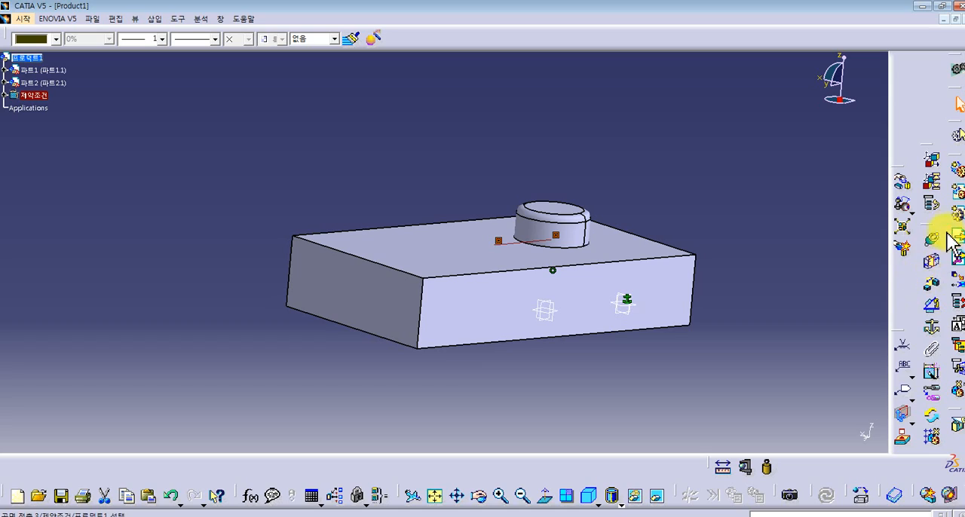
left_click(25, 18)
mouse_move(45, 48)
left_click(682, 142)
- Run a contact and clash check inside the whole product, and close the check after viewing its results
middle_click_drag(738, 203, 701, 233)
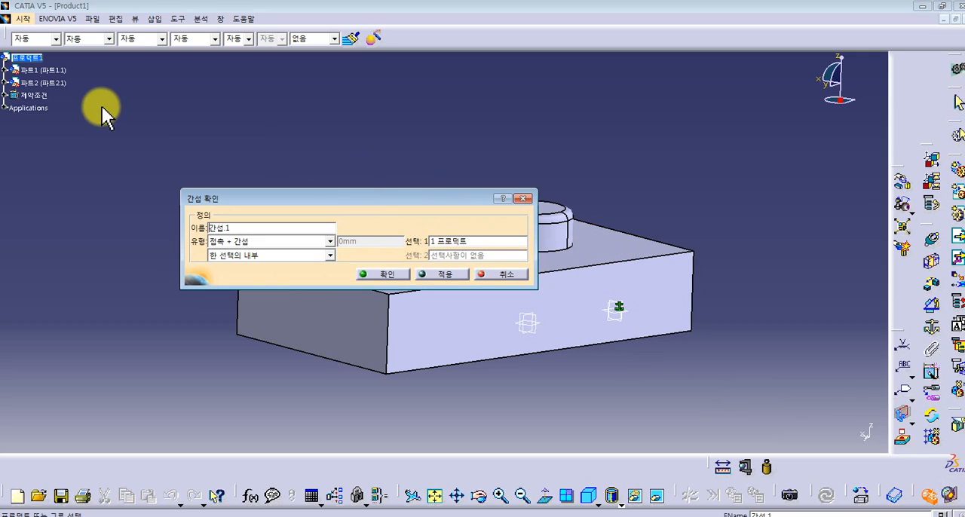
left_click(377, 275)
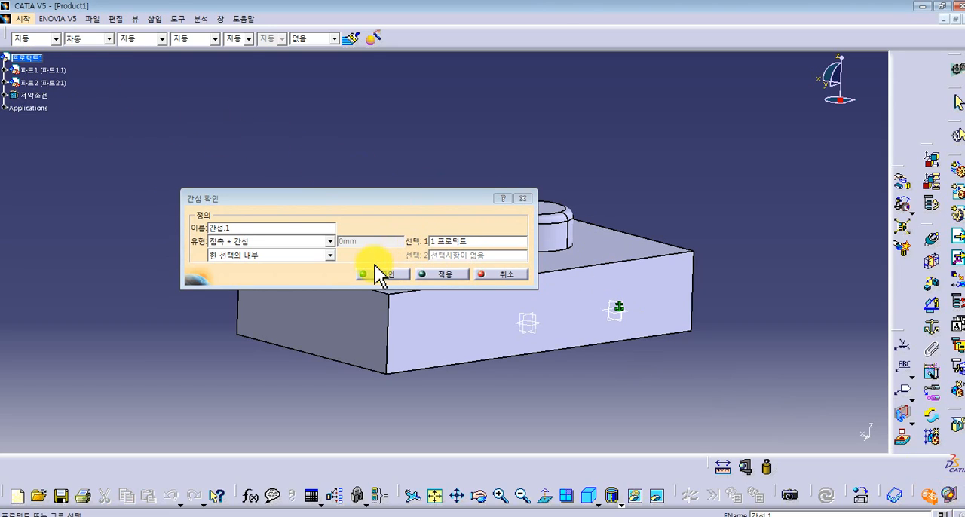
left_click(426, 274)
left_click_drag(428, 147, 658, 87)
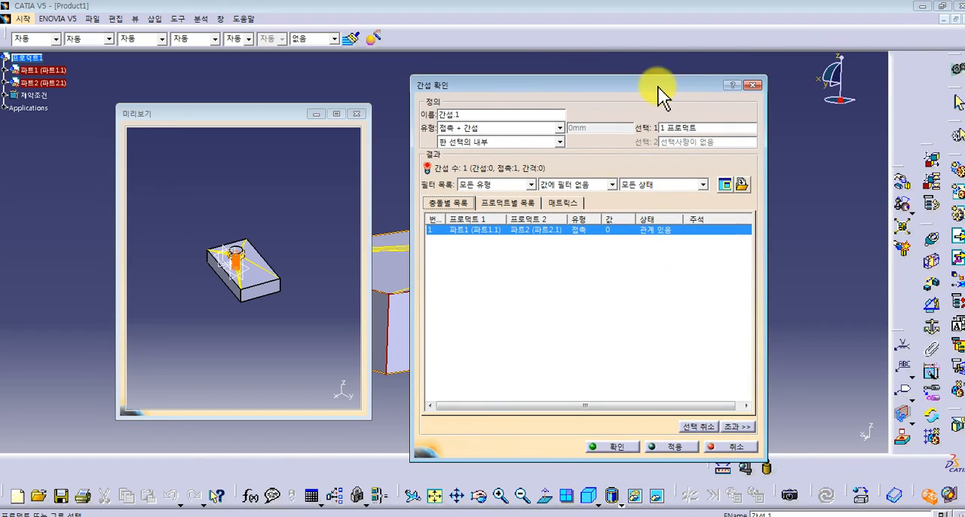
left_click(752, 85)
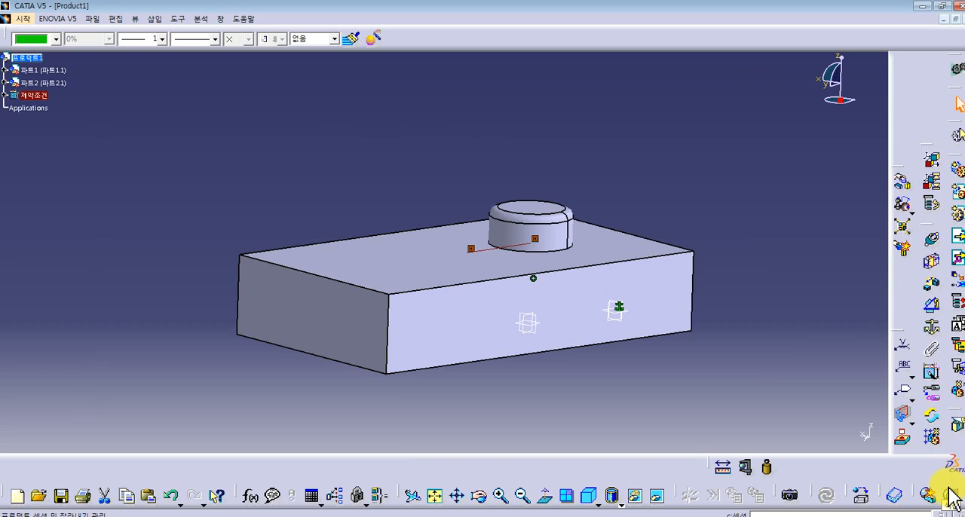
- Section the assembly with a volume cut, move the section plane through the pin to inspect the fit, and cancel the section
left_click(948, 492)
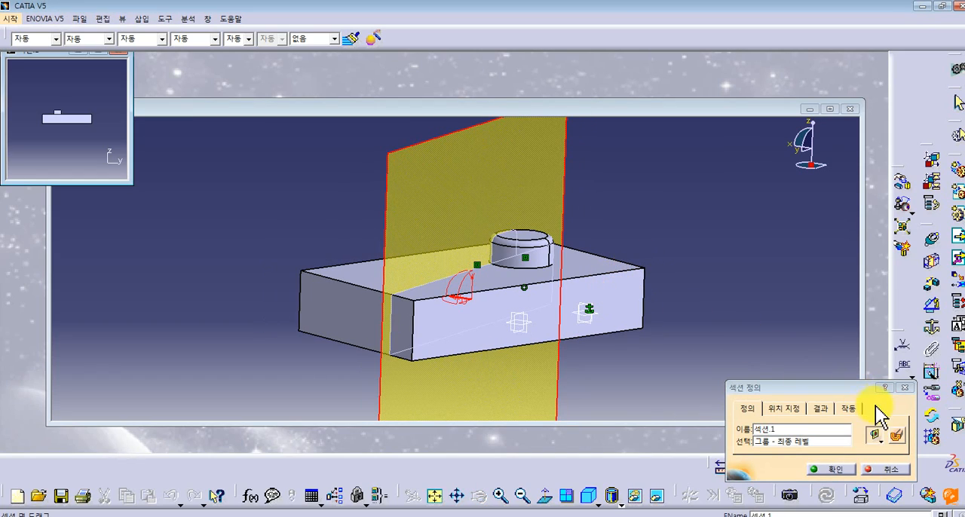
left_click(902, 435)
middle_click_drag(548, 317, 476, 321)
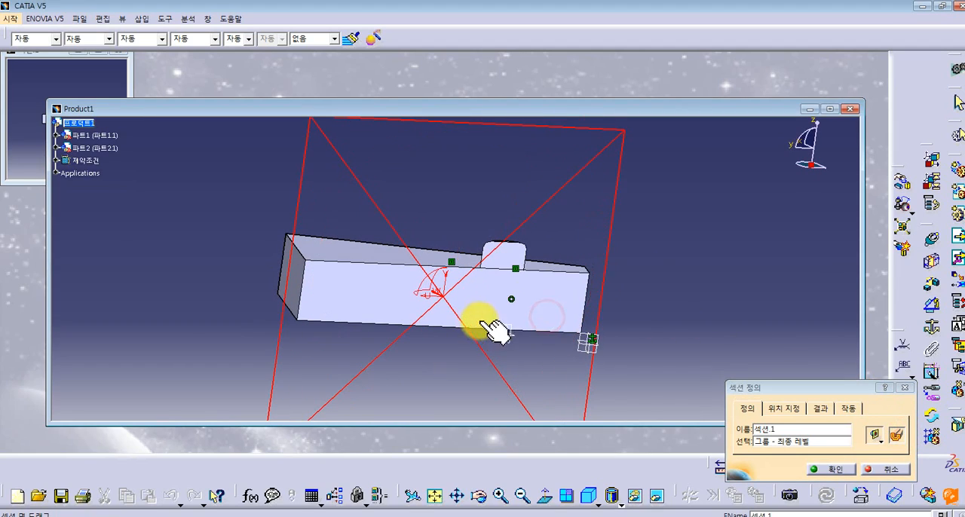
mouse_move(558, 200)
left_mouse_down()
mouse_move(596, 204)
mouse_move(571, 200)
left_mouse_up()
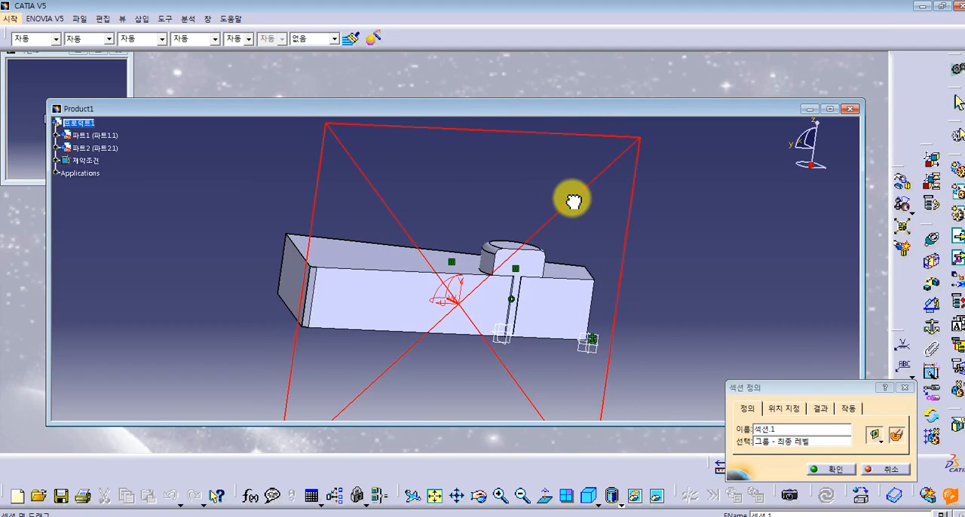
middle_click_drag(508, 309, 637, 218)
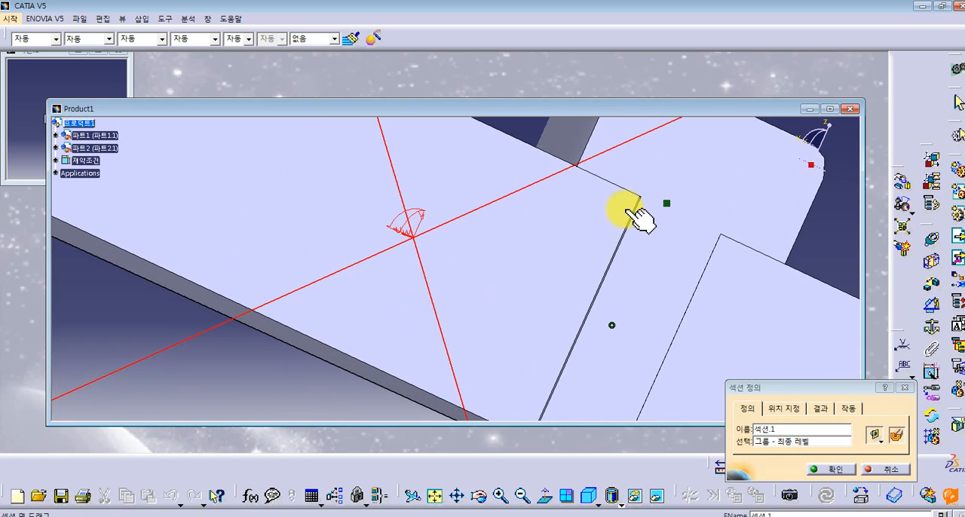
middle_click_drag(549, 394, 580, 221)
left_click(888, 469)
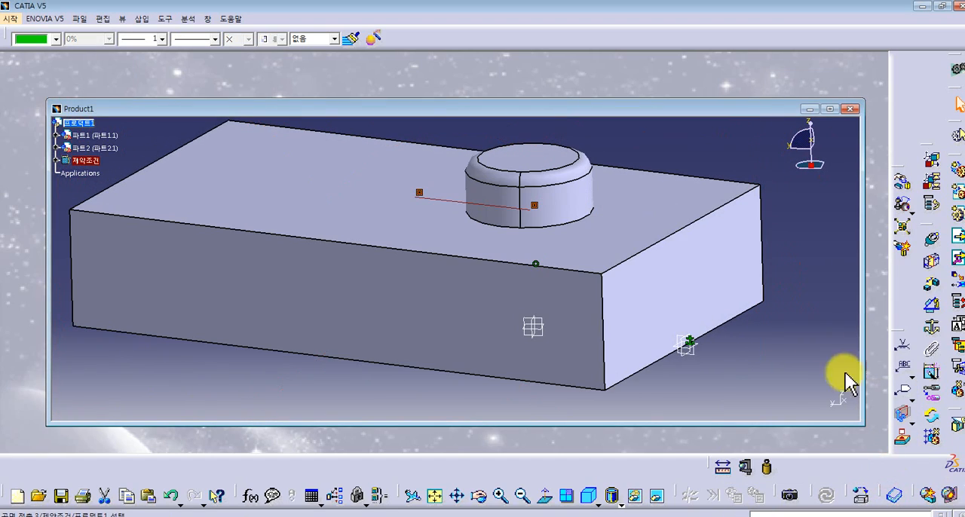
- Start a new drawing of the assembly in the Drafting workbench on an empty ASME sheet, format F ANSI, at 1:1 scale
left_click(11, 18)
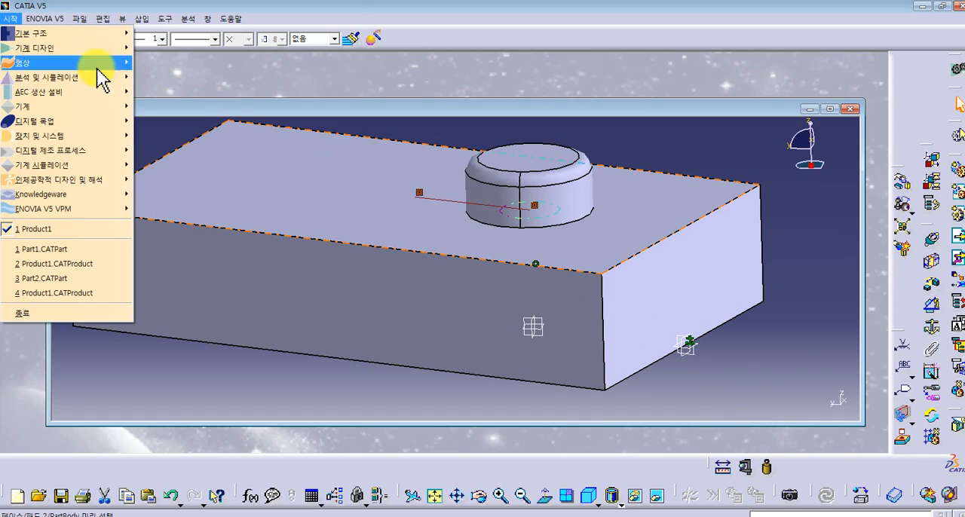
mouse_move(92, 49)
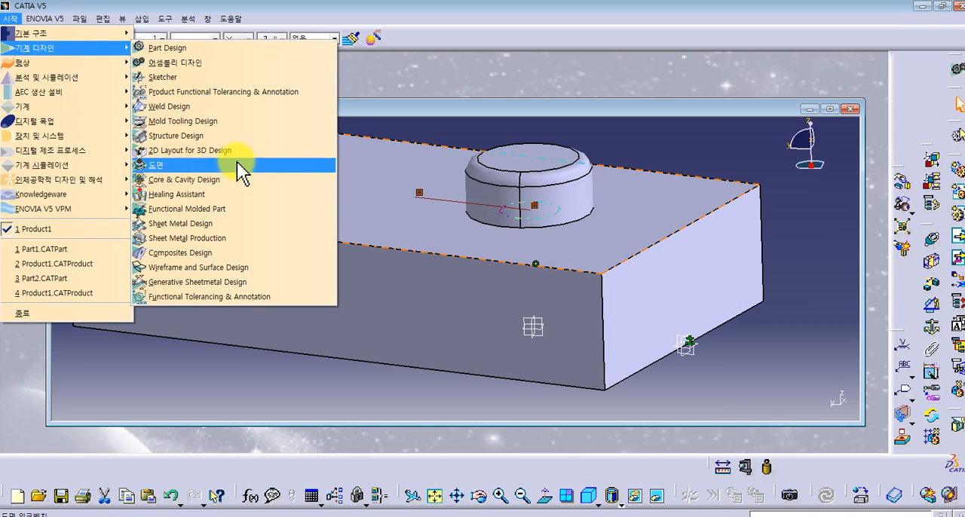
double_click(485, 110)
middle_click_drag(530, 149, 503, 236)
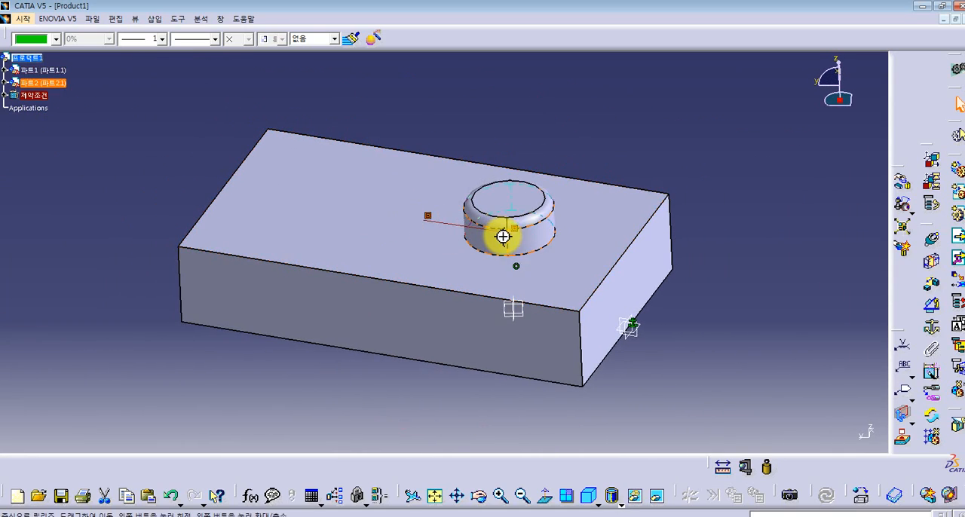
left_click(23, 19)
mouse_move(51, 49)
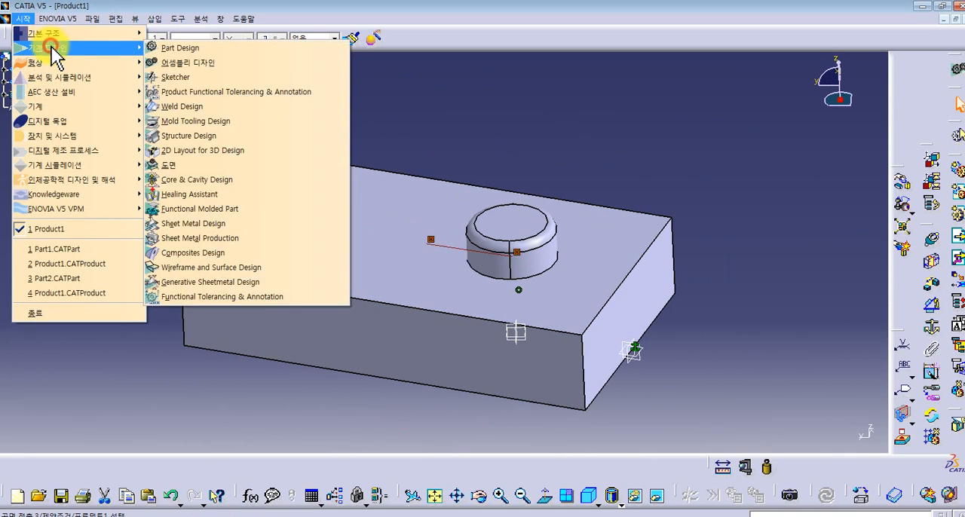
left_click(226, 165)
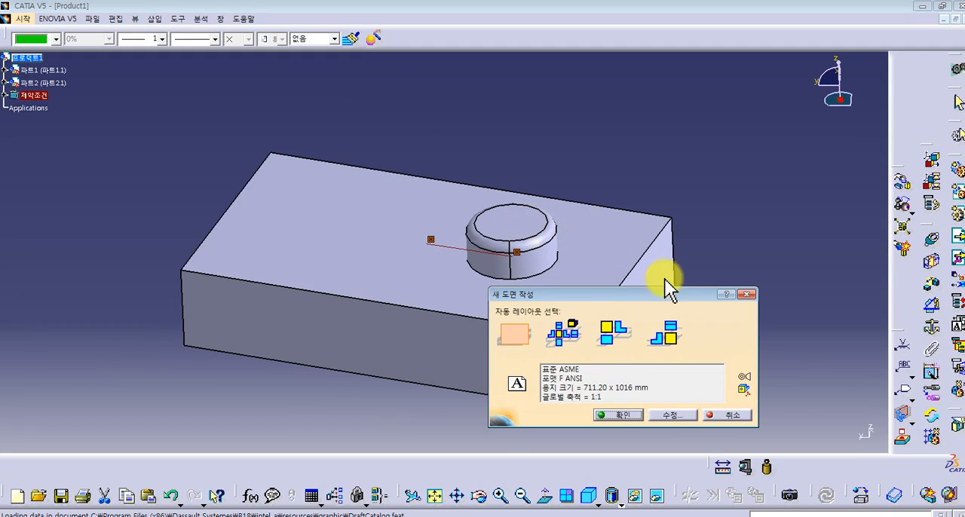
left_click(618, 414)
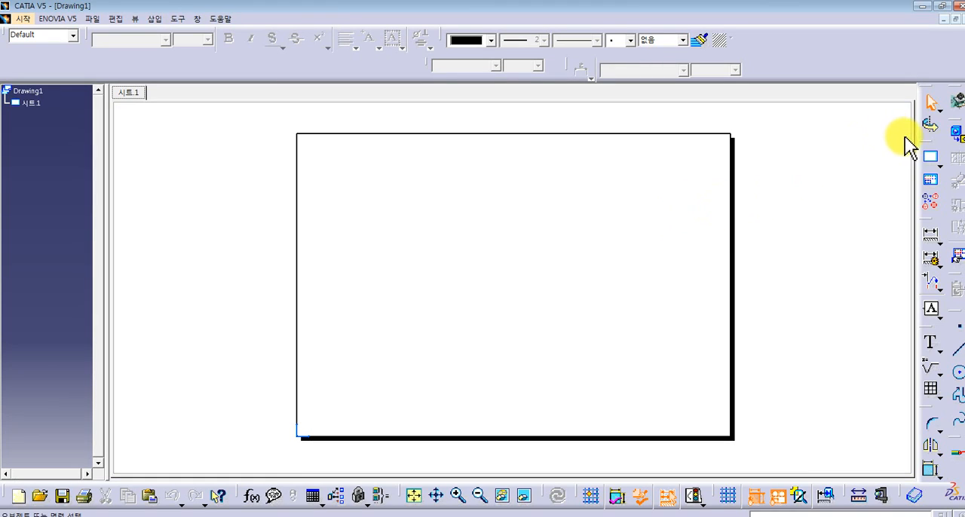
- Create a front view on the sheet, using the block's top face in the assembly as the reference plane
left_click(957, 142)
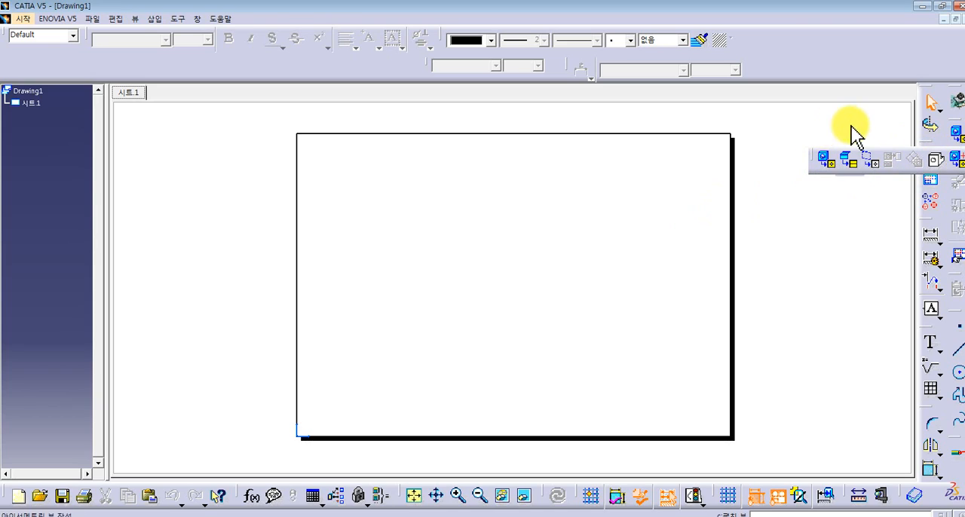
left_click(963, 141)
left_click(963, 140)
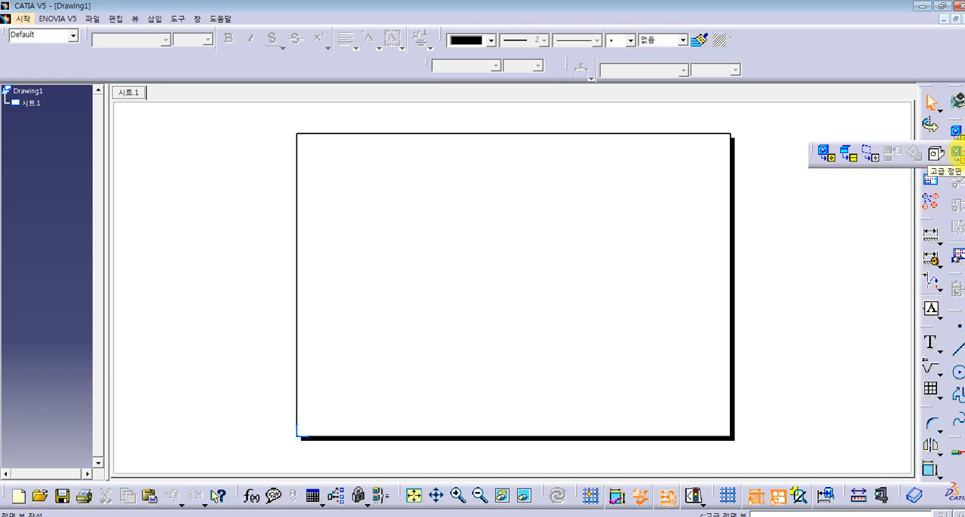
left_click(829, 154)
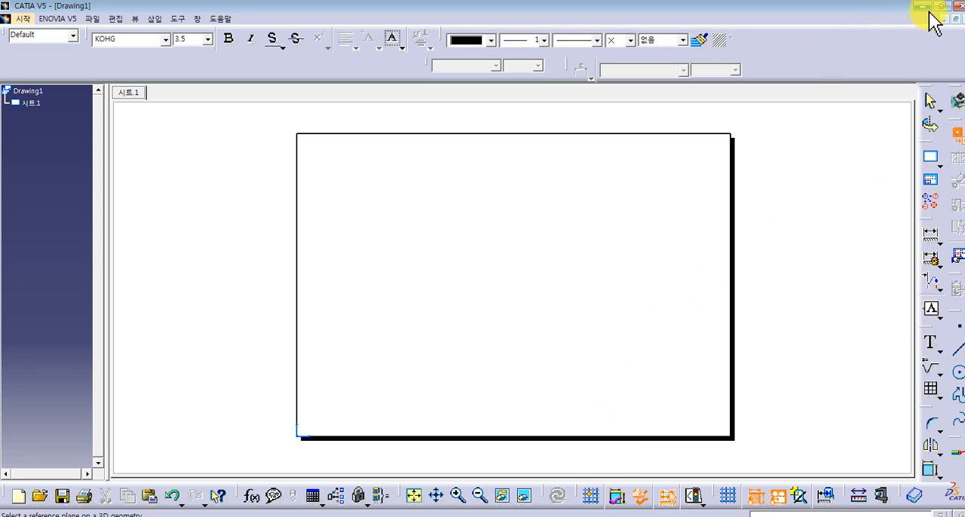
left_click(954, 20)
left_click_drag(513, 142, 464, 98)
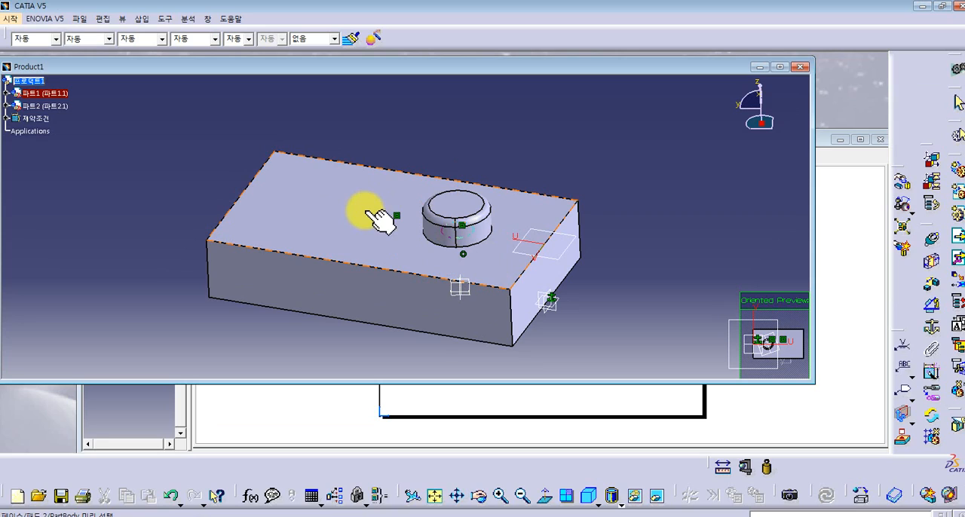
left_click(373, 213)
left_click(714, 284)
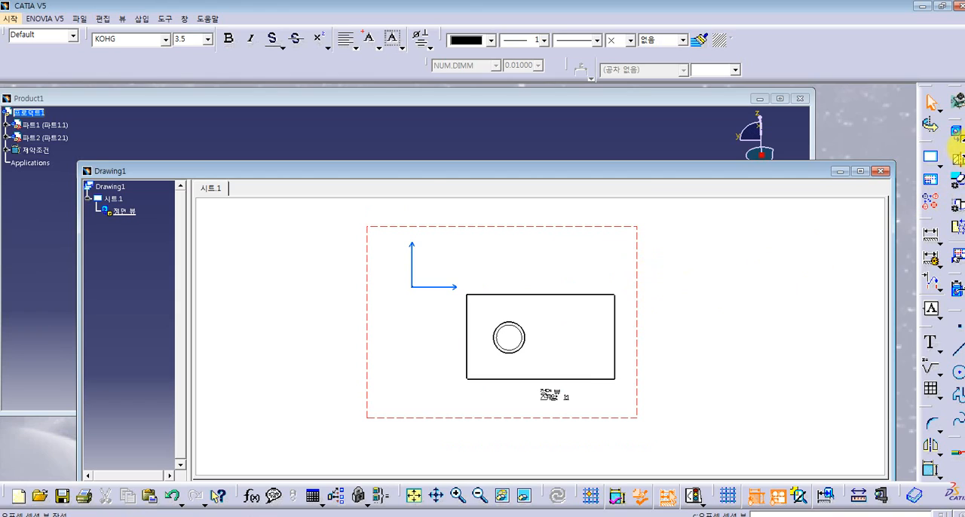
- Add a projection view to the right of the front view
left_click(956, 153)
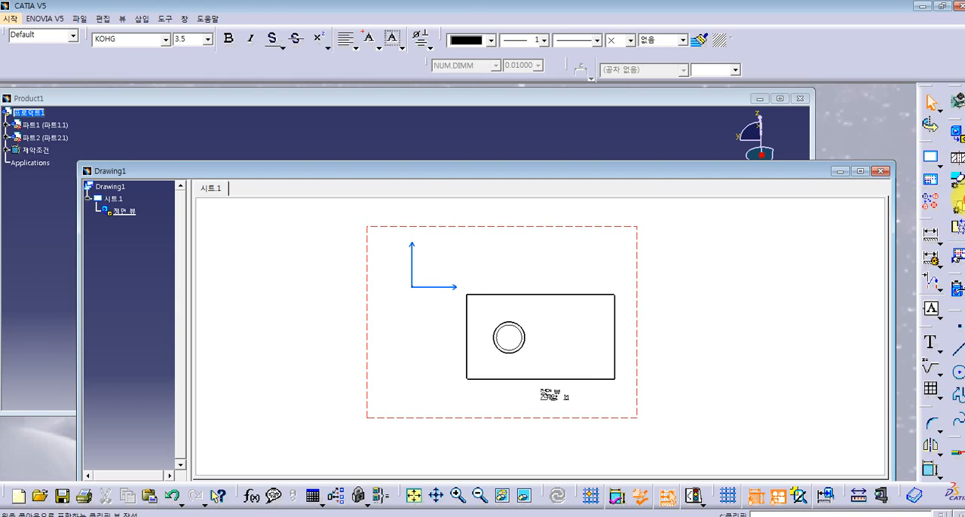
left_click(956, 136)
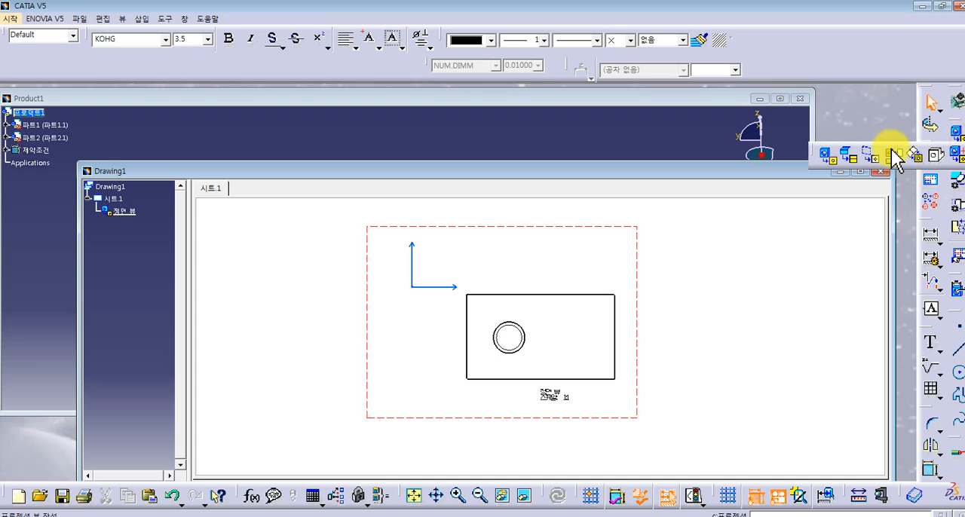
left_click(894, 155)
left_click(731, 334)
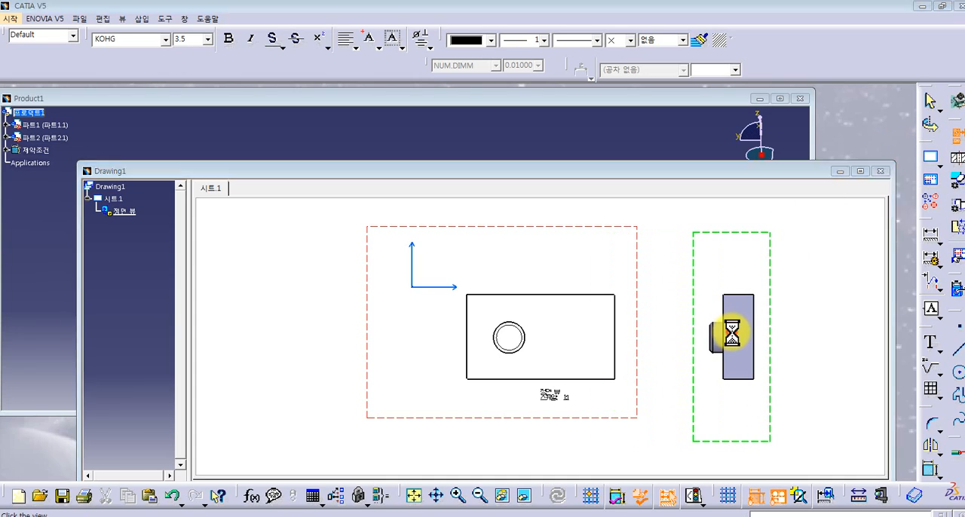
- Add projection views below and above the front view
mouse_move(596, 403)
middle_mouse_down()
mouse_move(611, 277)
mouse_move(616, 310)
mouse_move(605, 332)
middle_mouse_up()
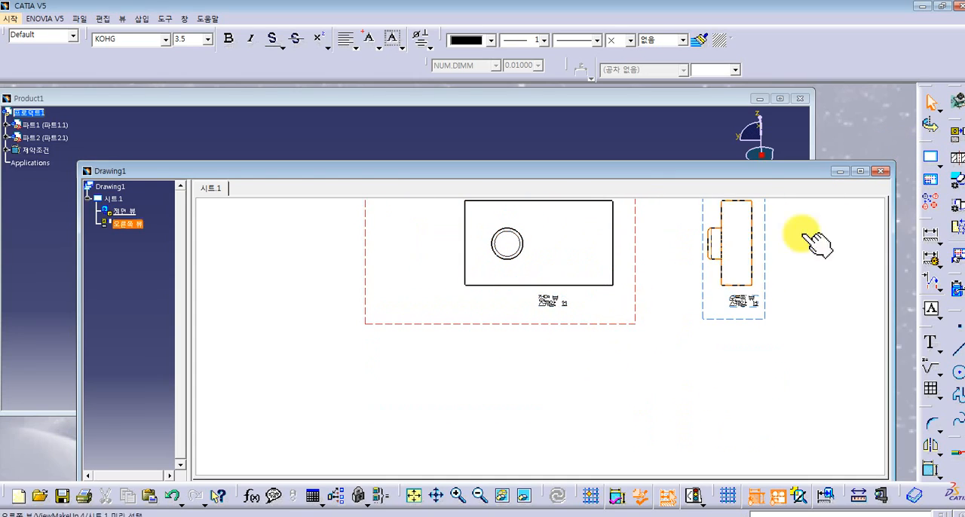
left_click(956, 144)
left_click(545, 392)
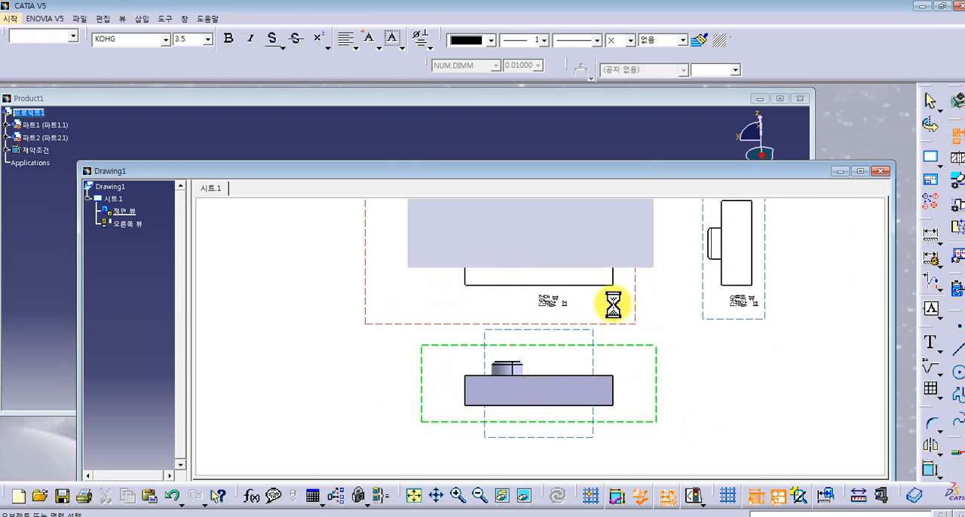
middle_click_drag(599, 326, 607, 412)
left_click(959, 142)
left_click(515, 224)
mouse_move(681, 320)
middle_mouse_down()
mouse_move(636, 284)
mouse_move(666, 346)
mouse_move(653, 275)
middle_mouse_up()
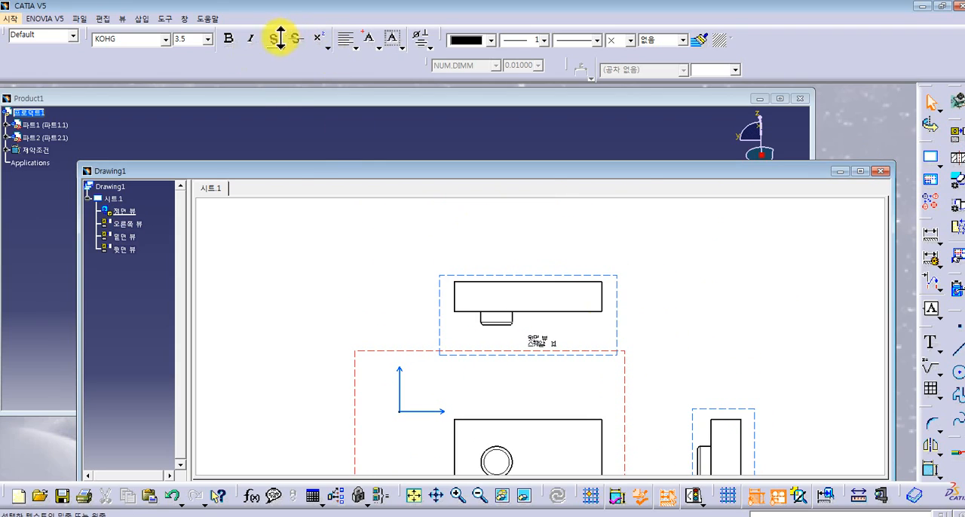
- Dimension the block's overall length in the upper projection view, placing the dimension above the outline
left_click(934, 243)
mouse_move(607, 394)
middle_mouse_down()
mouse_move(622, 386)
mouse_move(536, 309)
mouse_move(354, 331)
middle_mouse_up()
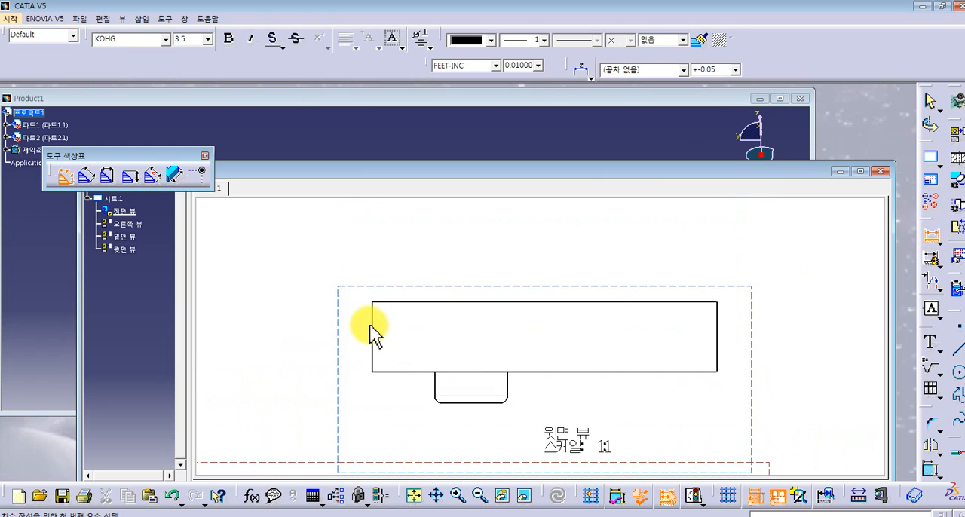
left_click(373, 325)
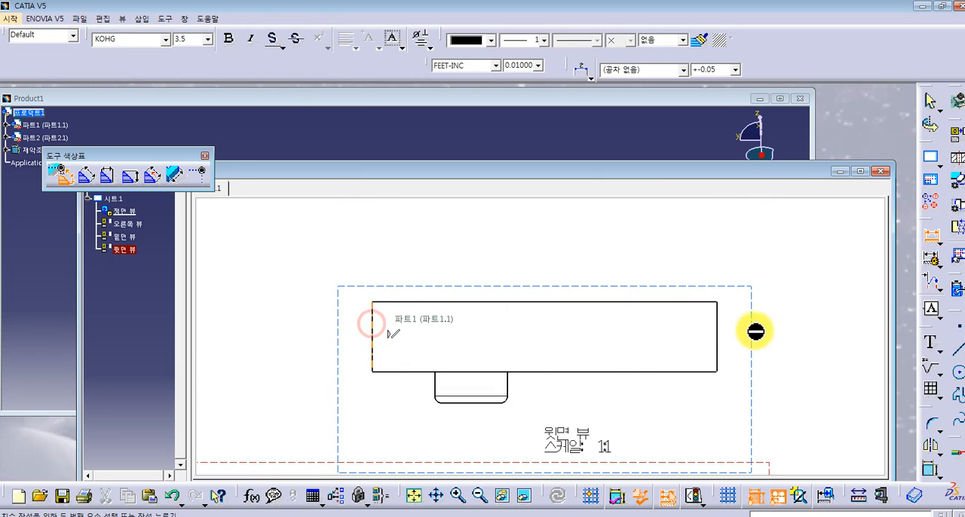
left_click(709, 317)
left_click(549, 265)
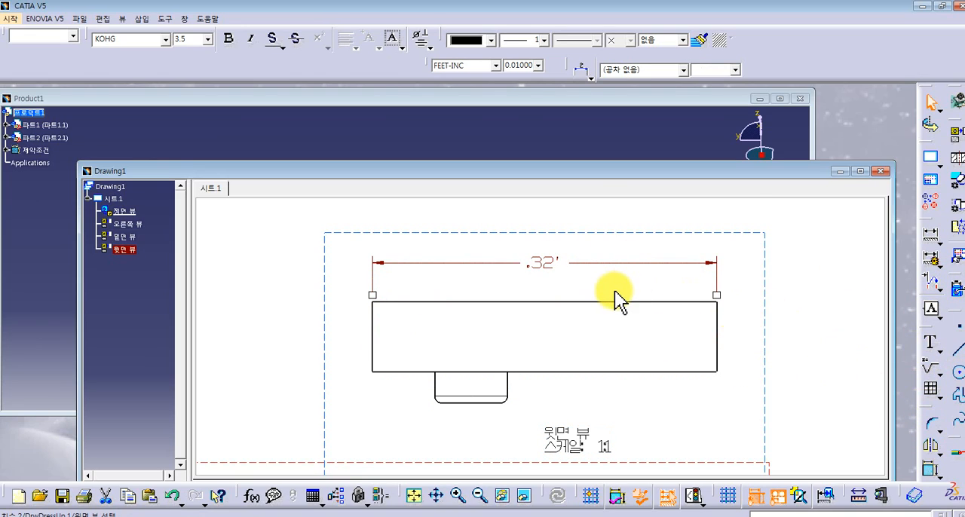
scroll(616, 299, "down", 1)
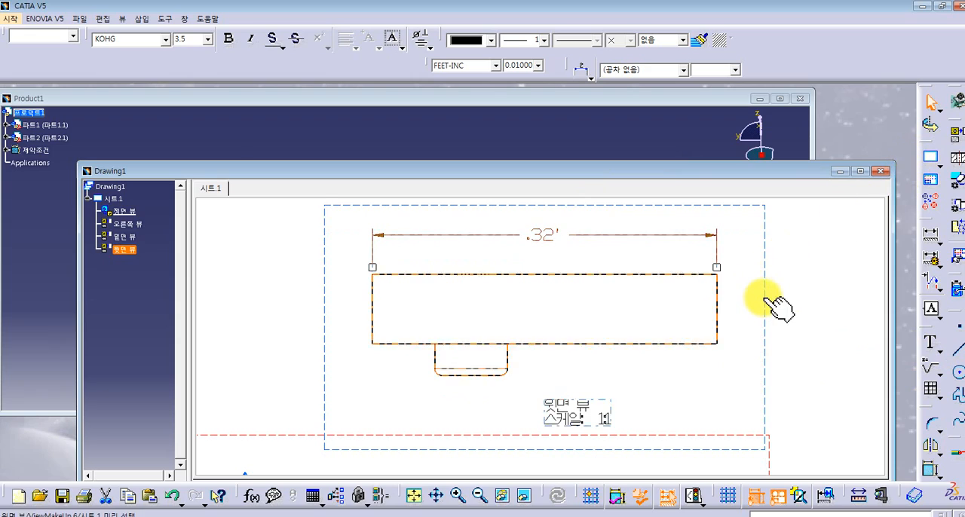
scroll(776, 305, "down", 1)
left_click(860, 171)
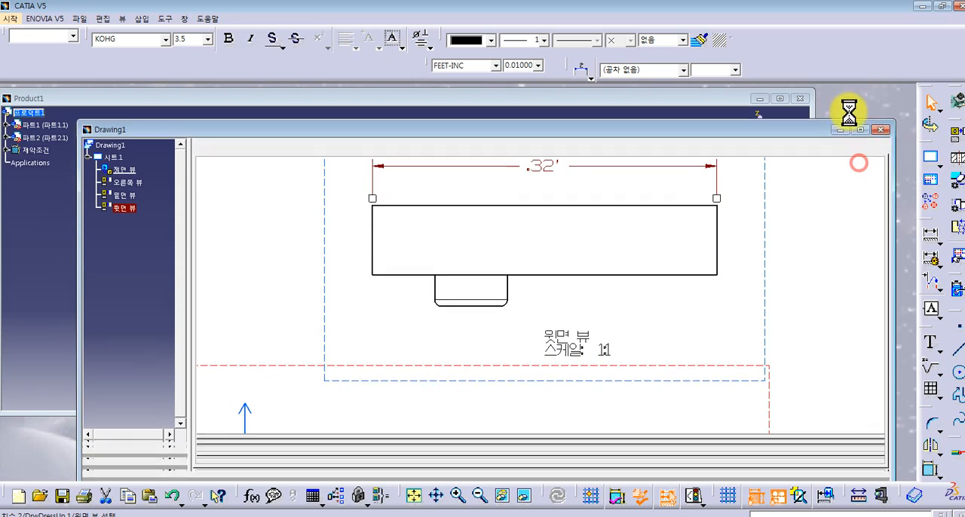
left_click(856, 298)
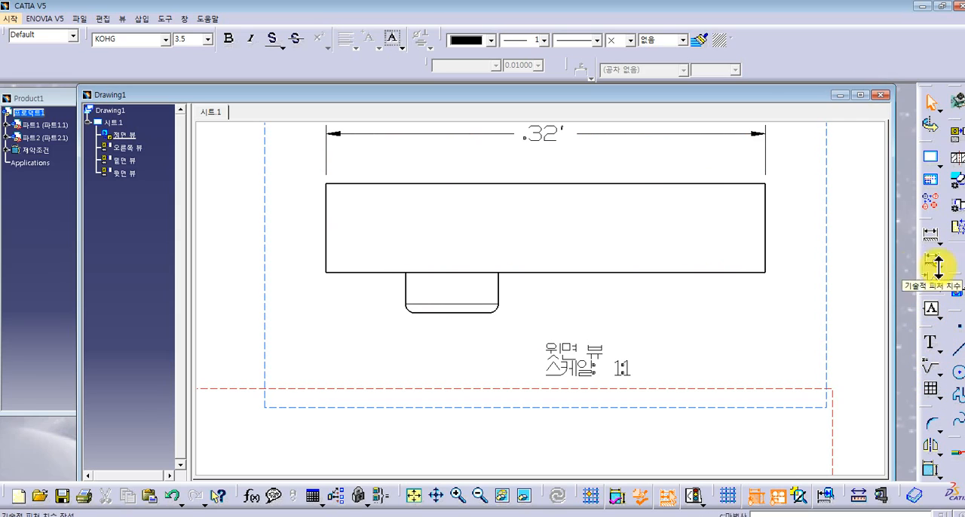
- Close the drawing without saving it and open the Wireframe and Surface Design workbench with a new part
left_click(880, 95)
left_click(512, 288)
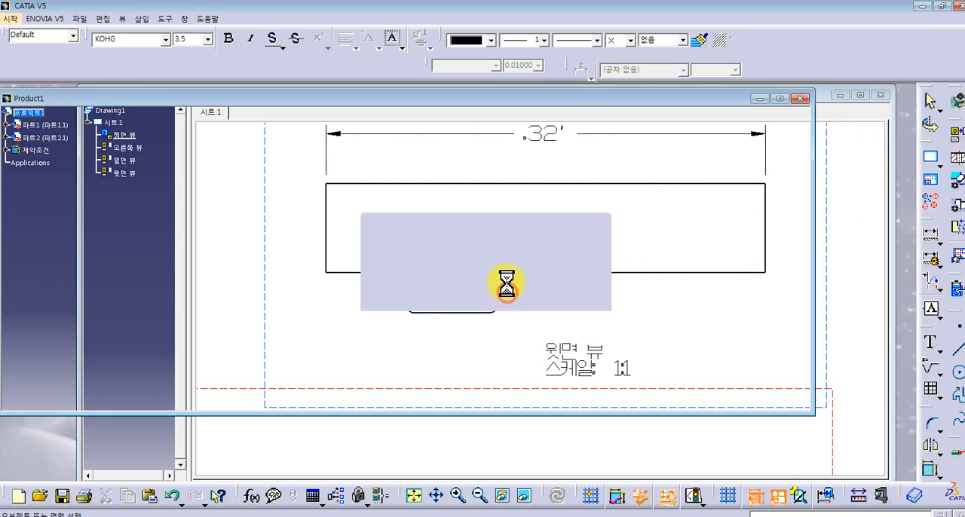
left_click(10, 19)
mouse_move(31, 48)
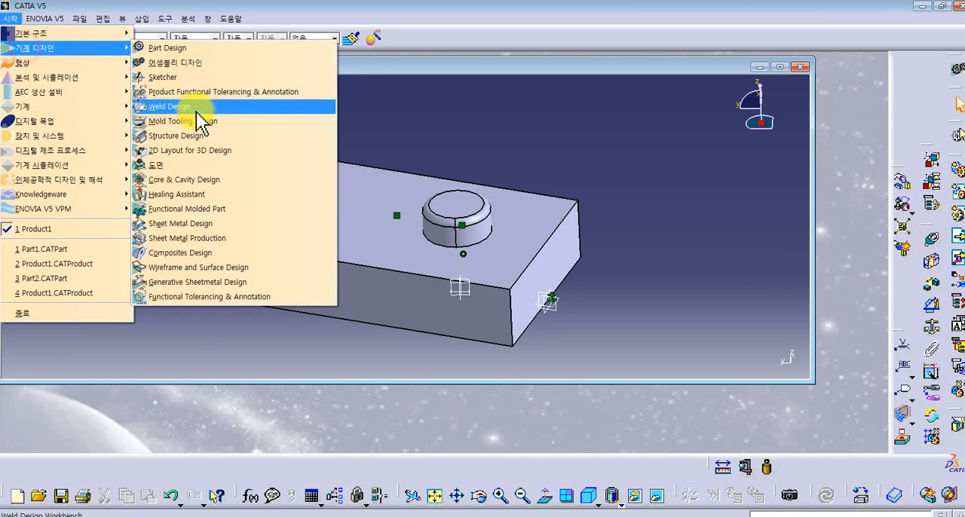
left_click(220, 270)
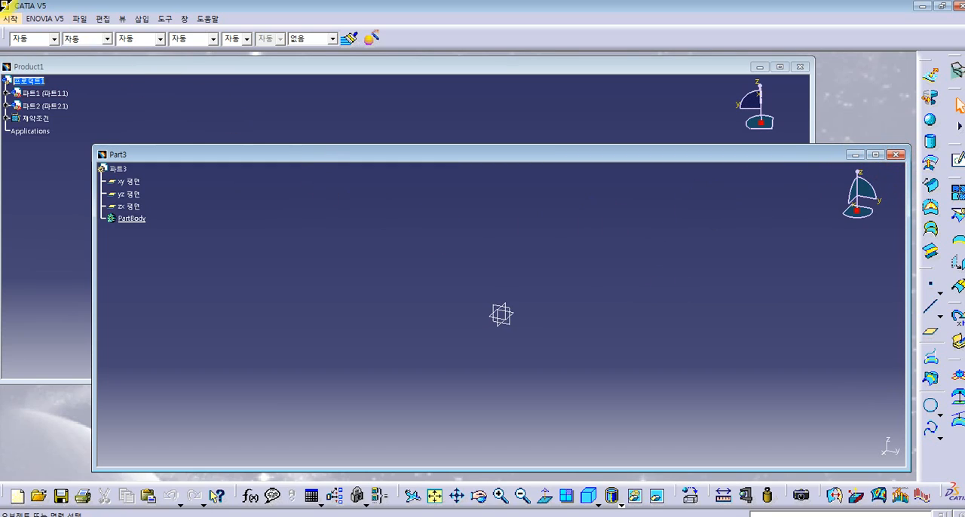
- Close the empty Part3 document, then close the Product1 assembly without saving its changes
left_click(896, 155)
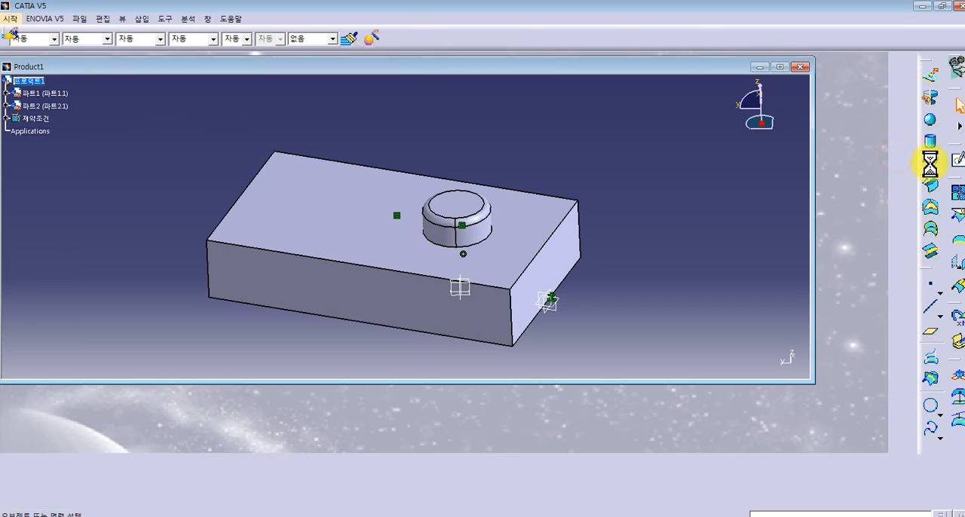
left_click(17, 19)
mouse_move(45, 47)
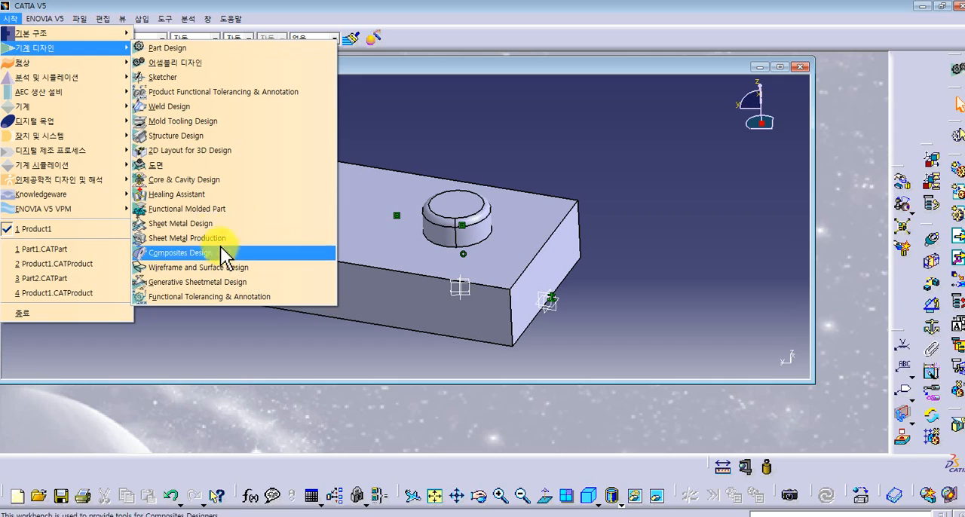
mouse_move(33, 78)
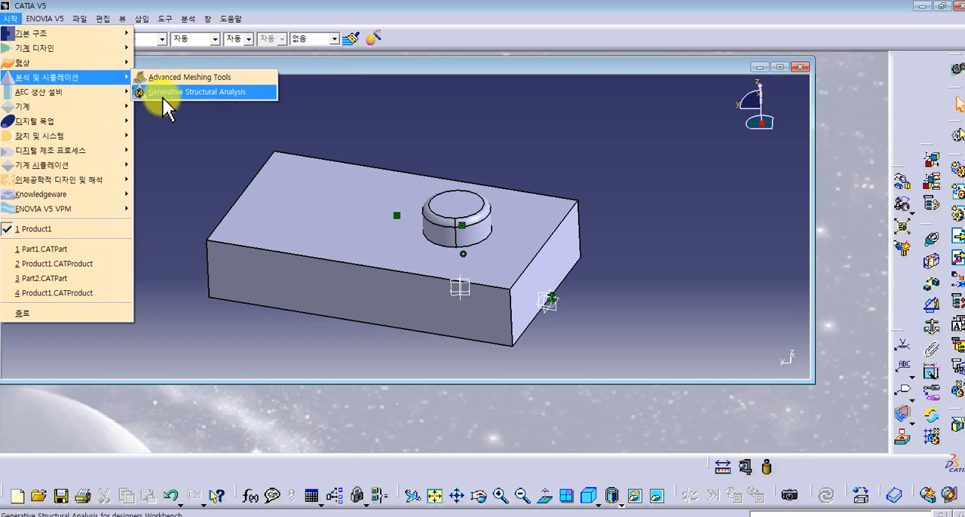
left_click(238, 104)
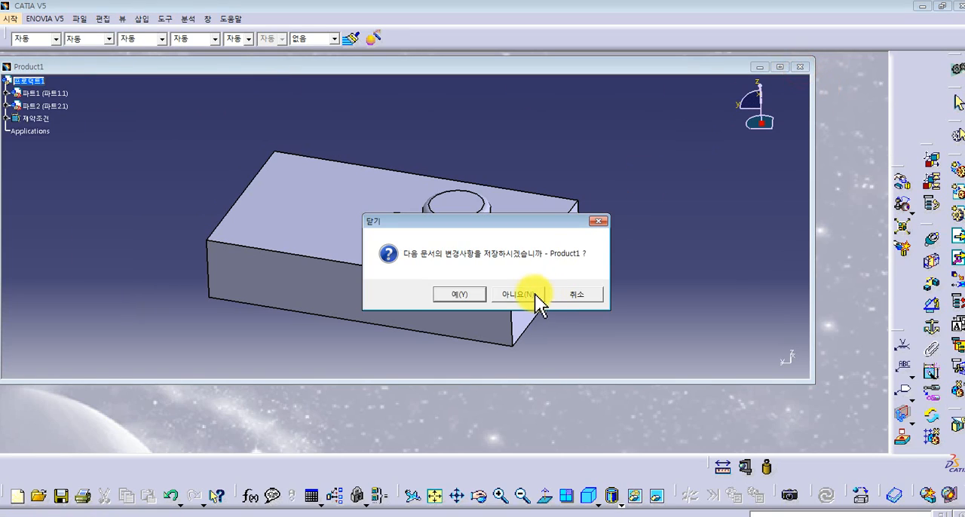
left_click(532, 292)
- Start the Part Design workbench with a new part named Part1 and maximize its window
left_click(10, 18)
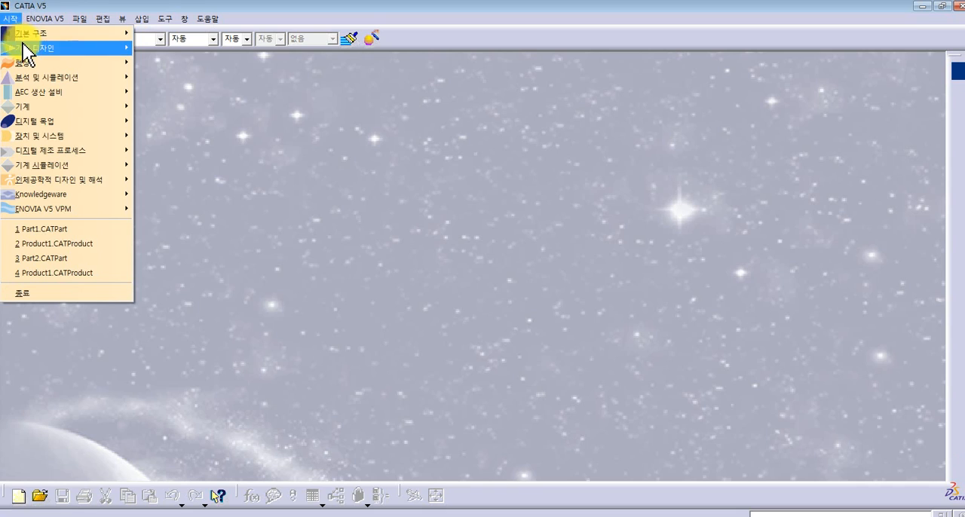
left_click(175, 48)
left_click(574, 306)
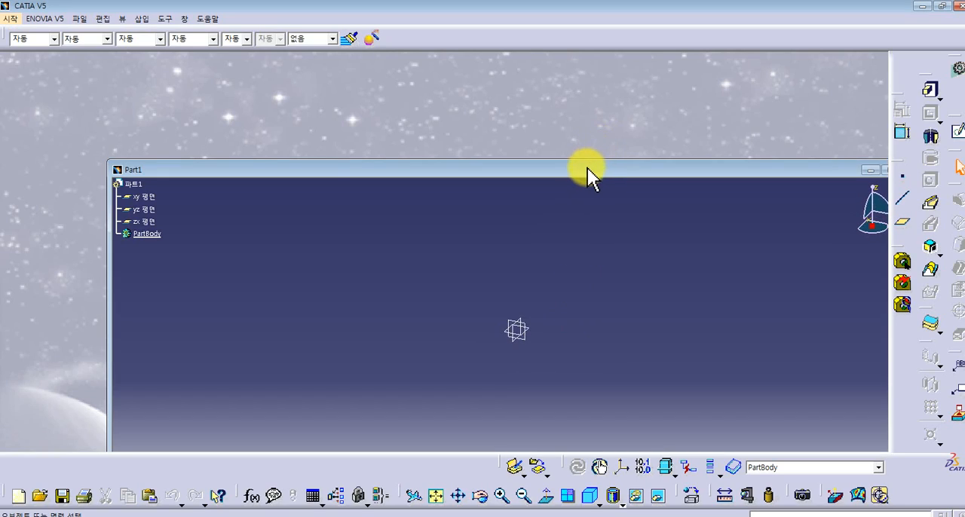
double_click(587, 173)
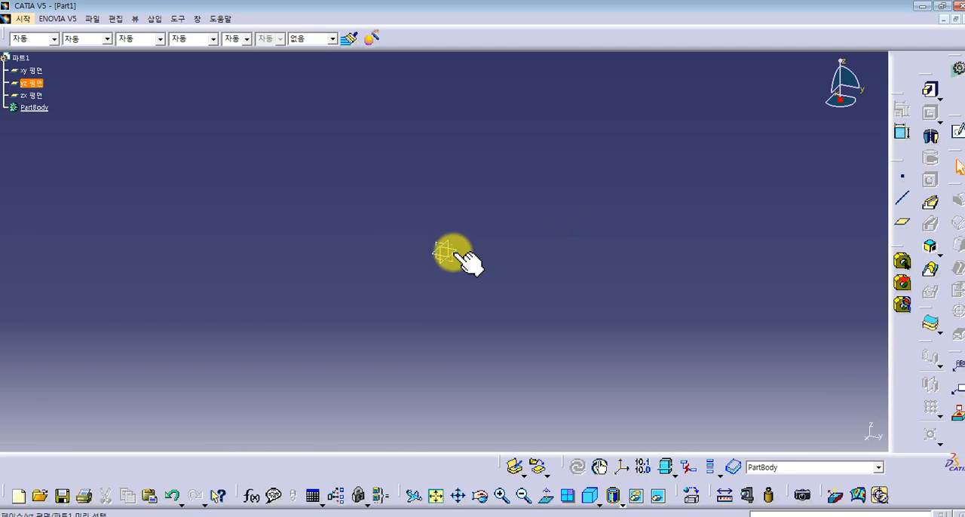
- Sketch a large rectangle enclosing the origin on the xy plane and exit the sketch
left_click(458, 255)
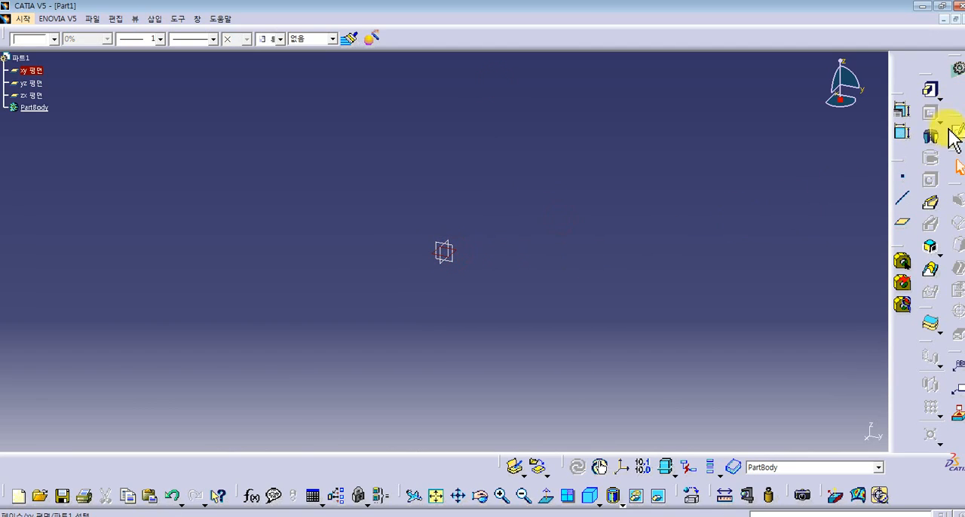
left_click(956, 140)
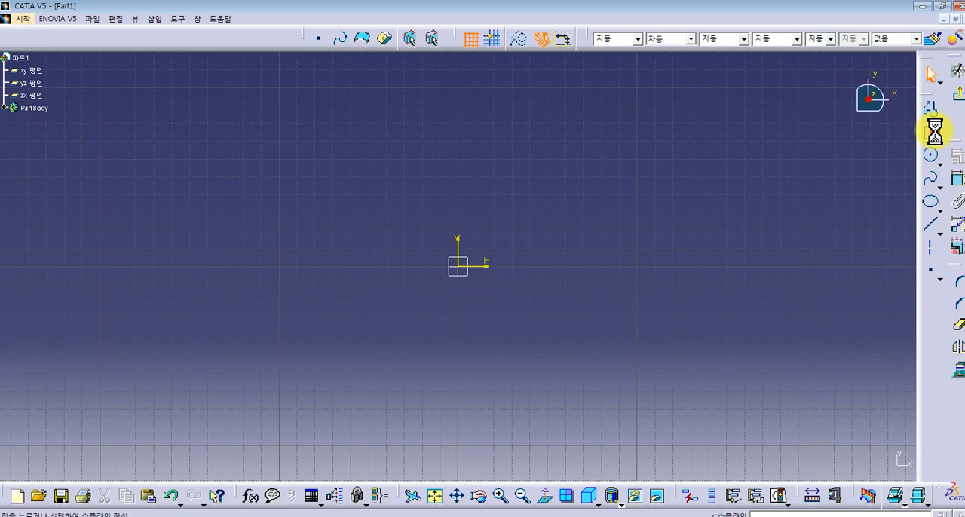
left_click(933, 134)
left_click(382, 160)
left_click(794, 398)
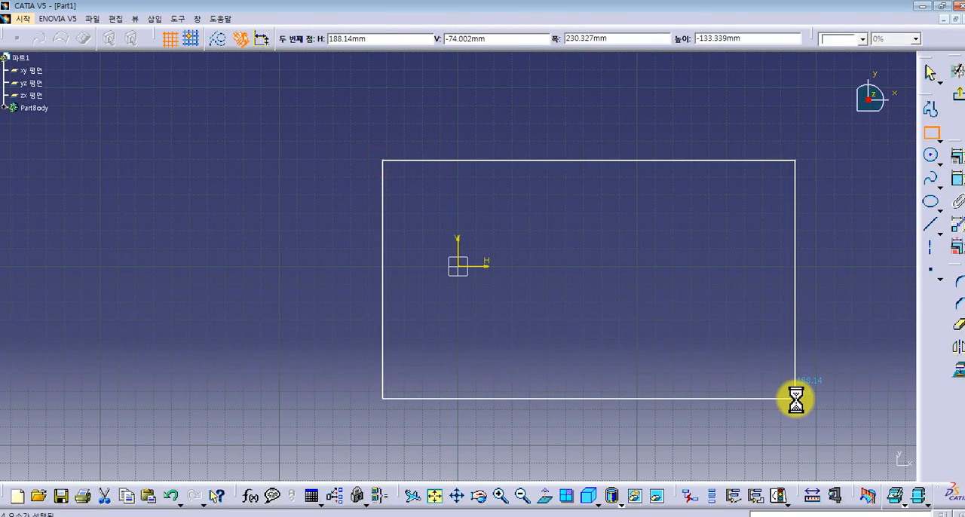
left_click(956, 90)
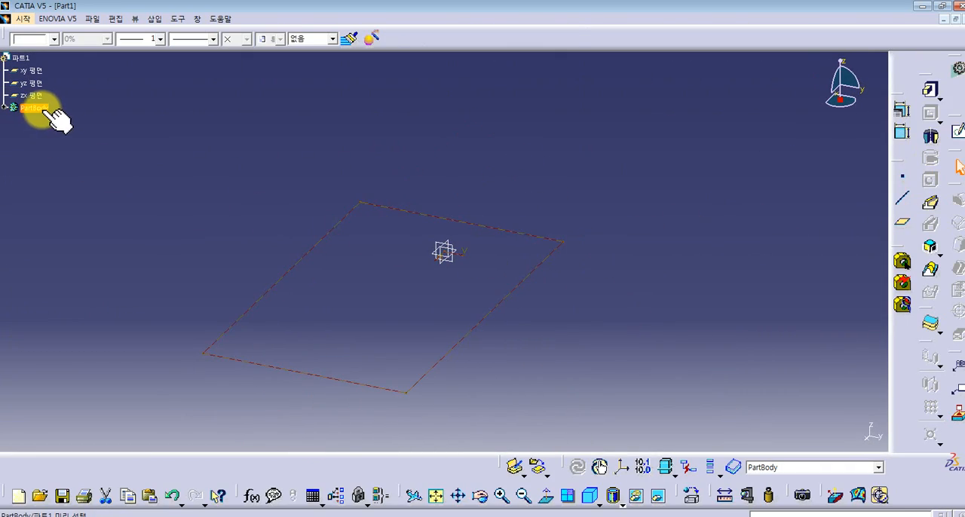
- Edit the rectangle's sketch, adding two circles inside it with radii of about 9.7 mm and 20.1 mm
left_click(6, 110)
double_click(42, 120)
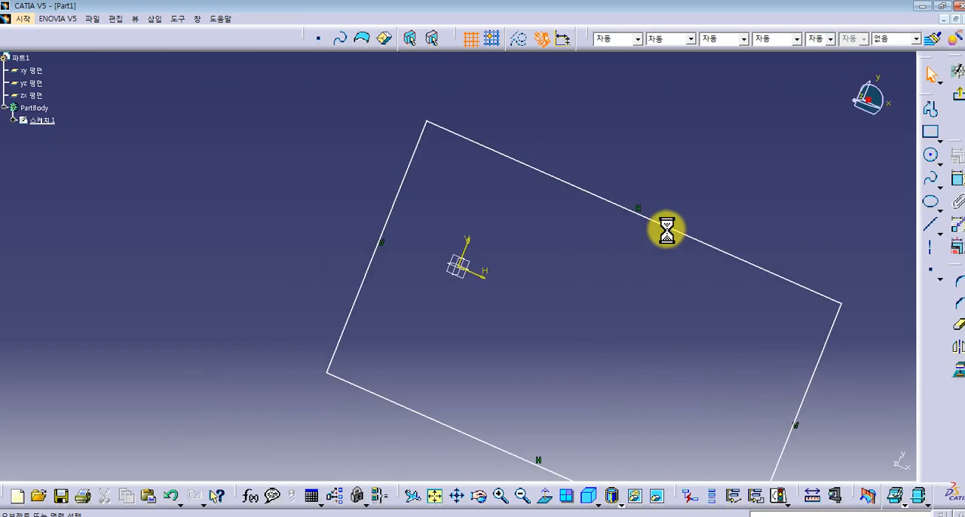
left_click(931, 158)
left_click(493, 217)
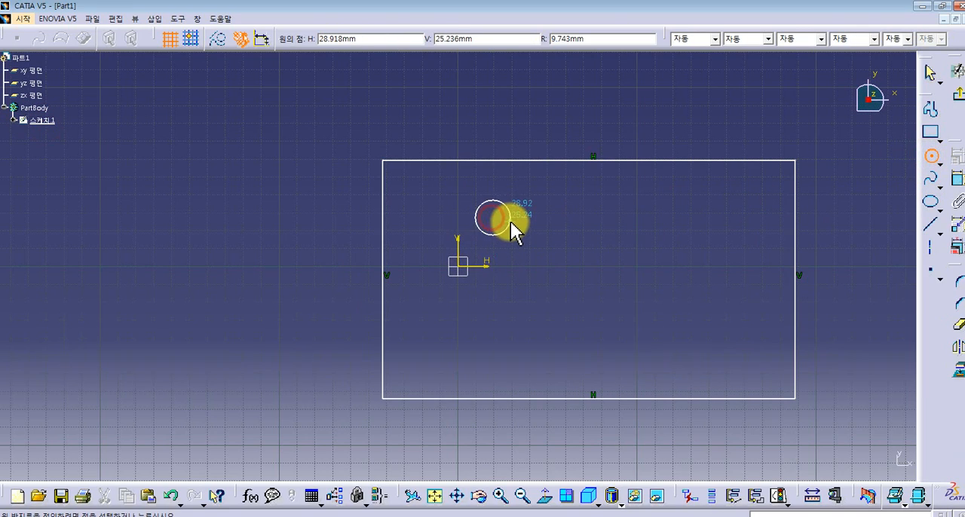
left_click(511, 223)
left_click(650, 335)
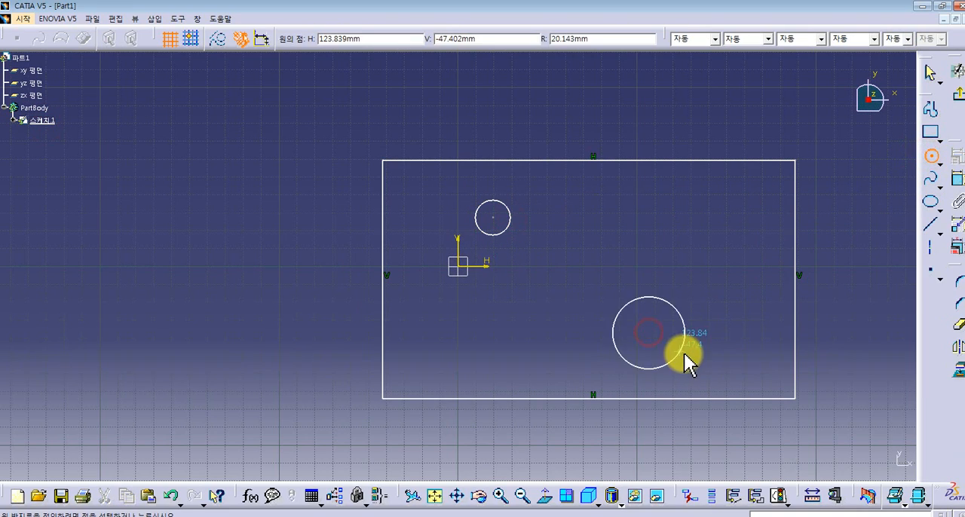
left_click(683, 355)
left_click(942, 102)
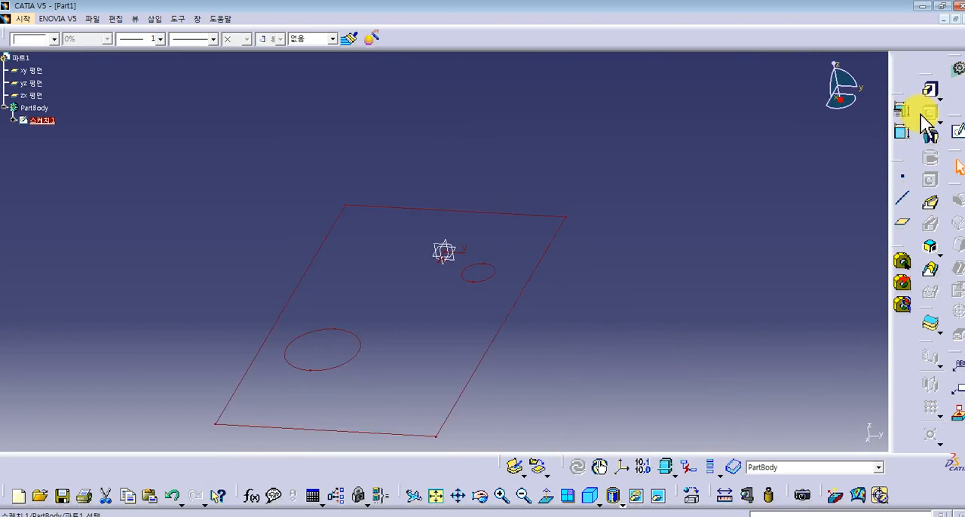
- Pad the rectangle with its two circular holes to a length of 20 mm
left_click(916, 98)
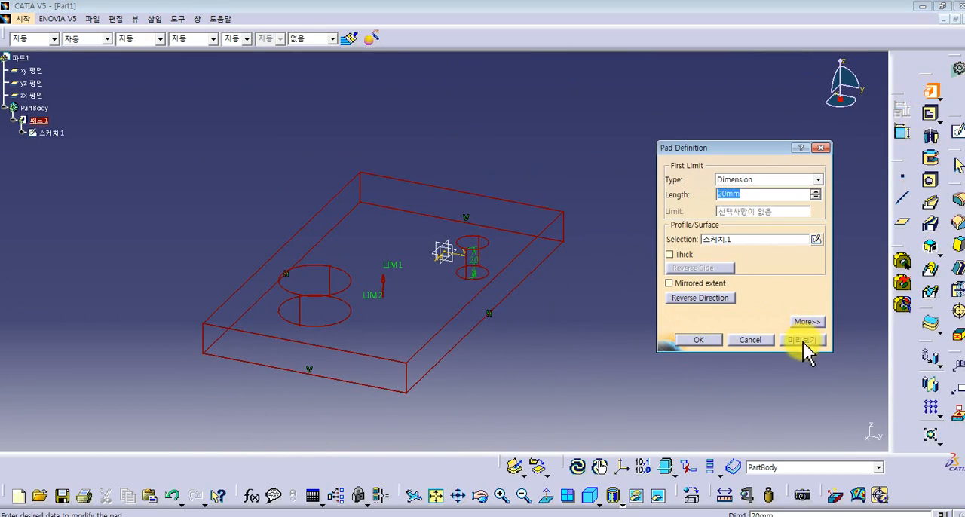
left_click(802, 340)
left_click(703, 340)
- Sketch a narrow rectangle on the plate's upper face, between the large hole and the nearest short edge, and pad it 20 mm
left_click(419, 290)
left_click(952, 134)
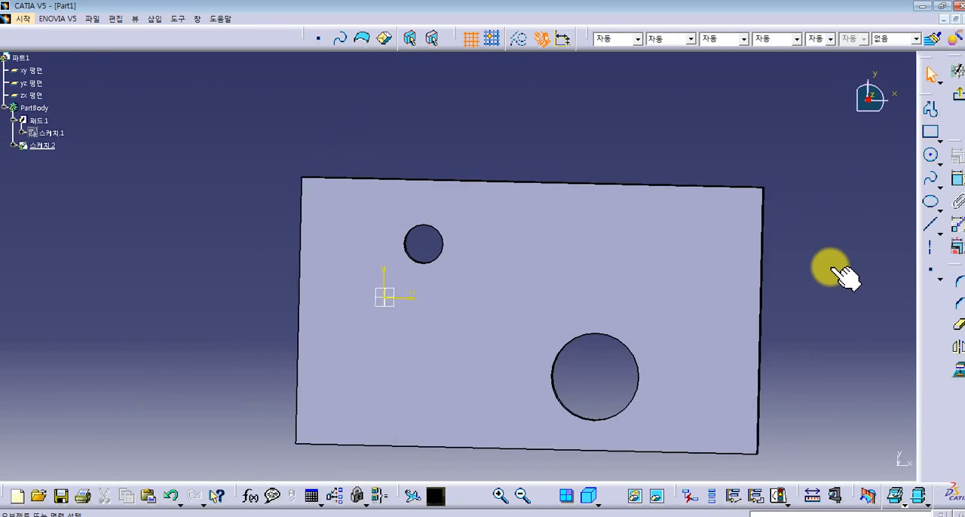
left_click(932, 133)
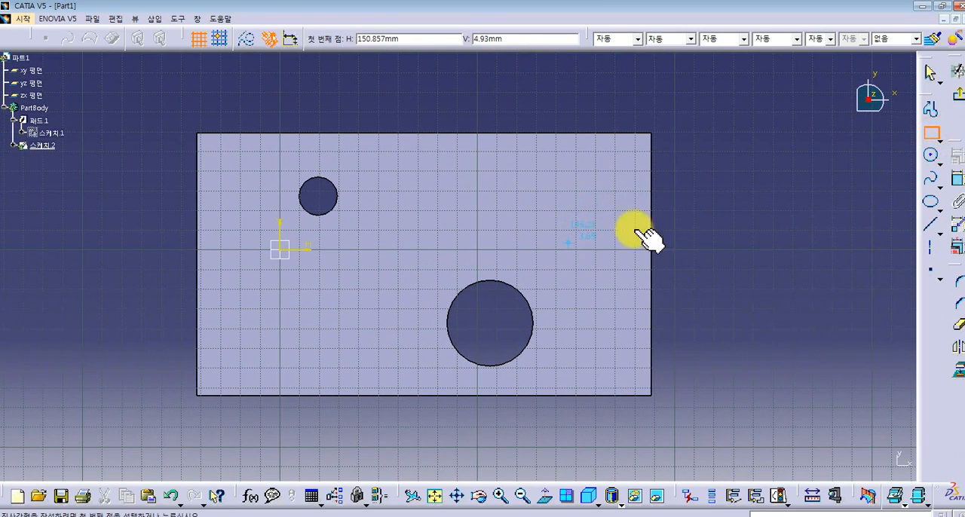
left_click(932, 156)
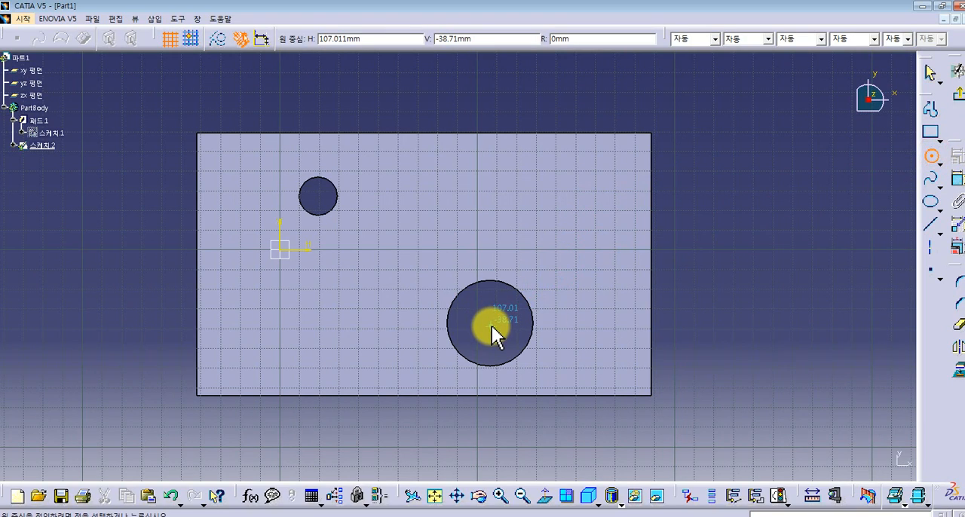
left_click(932, 136)
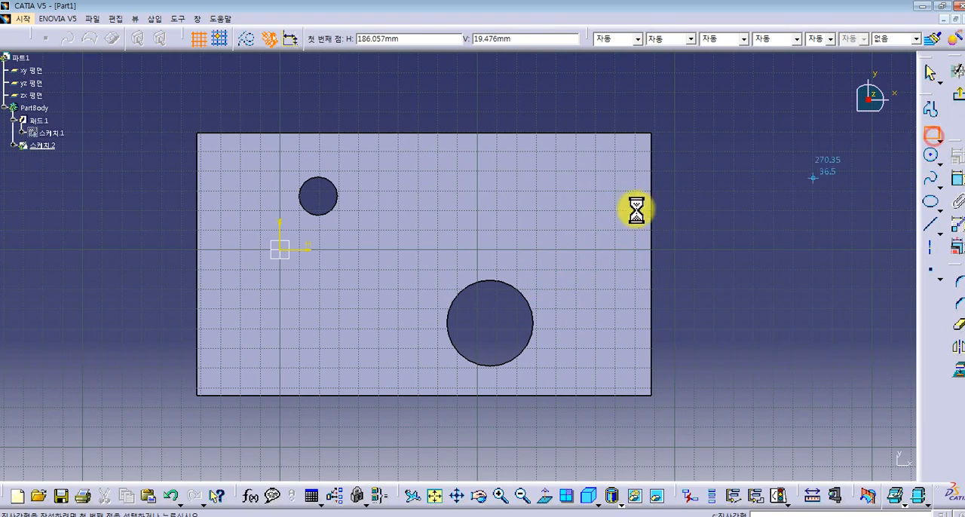
left_click(632, 135)
left_click(579, 372)
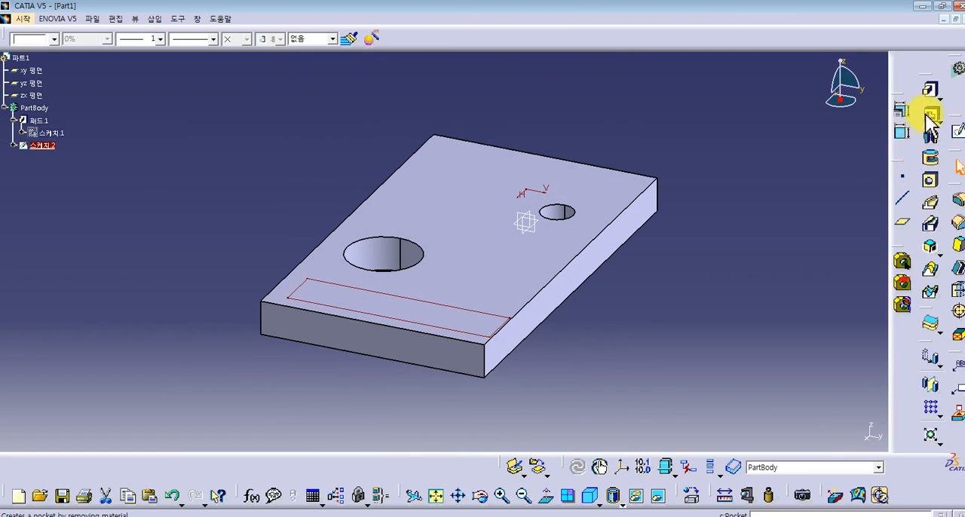
left_click(932, 92)
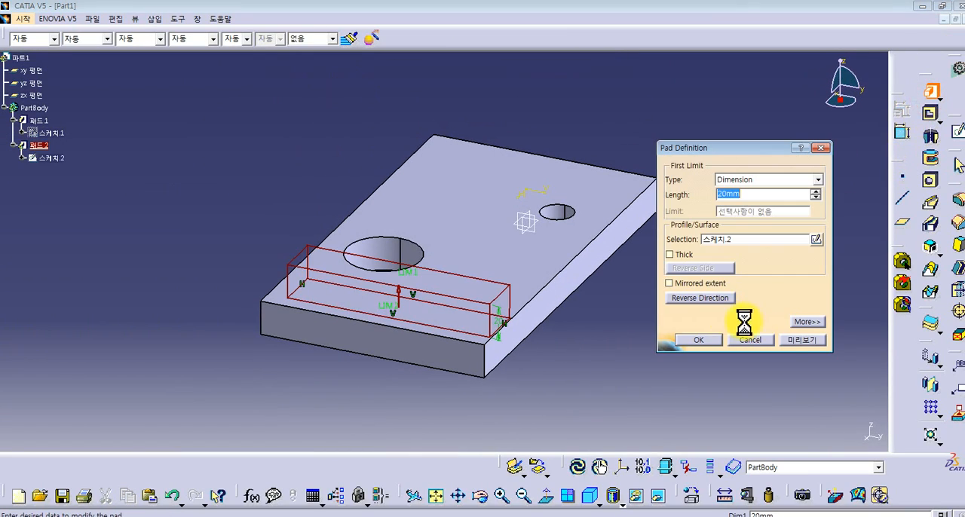
left_click(698, 340)
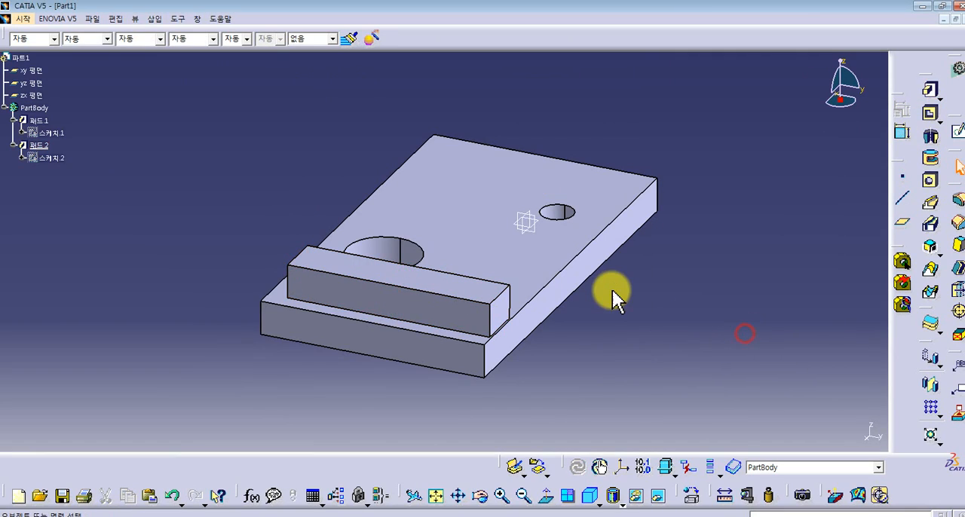
left_click(25, 18)
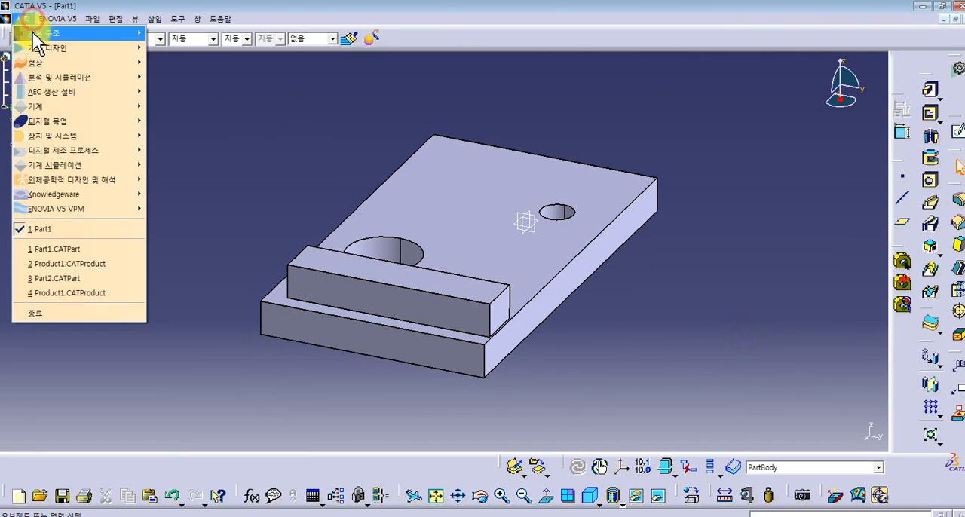
mouse_move(60, 76)
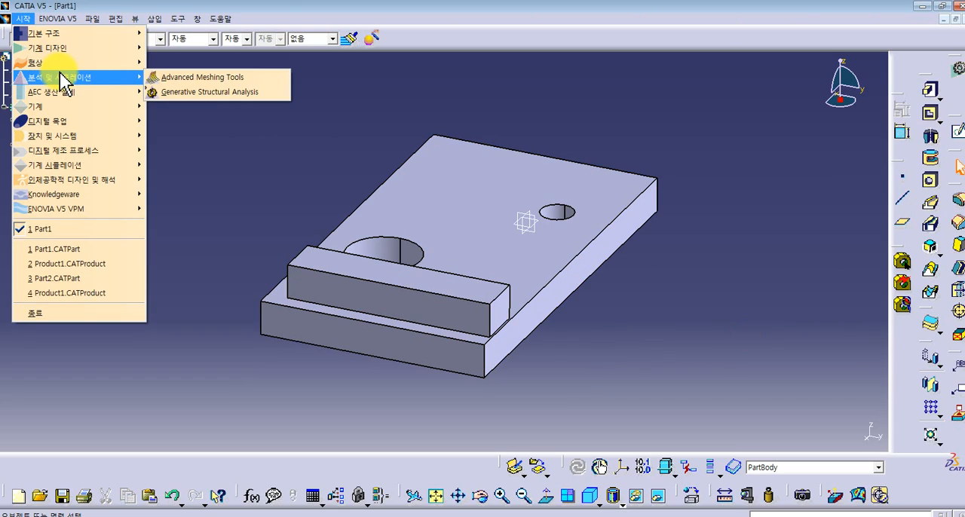
left_click(216, 155)
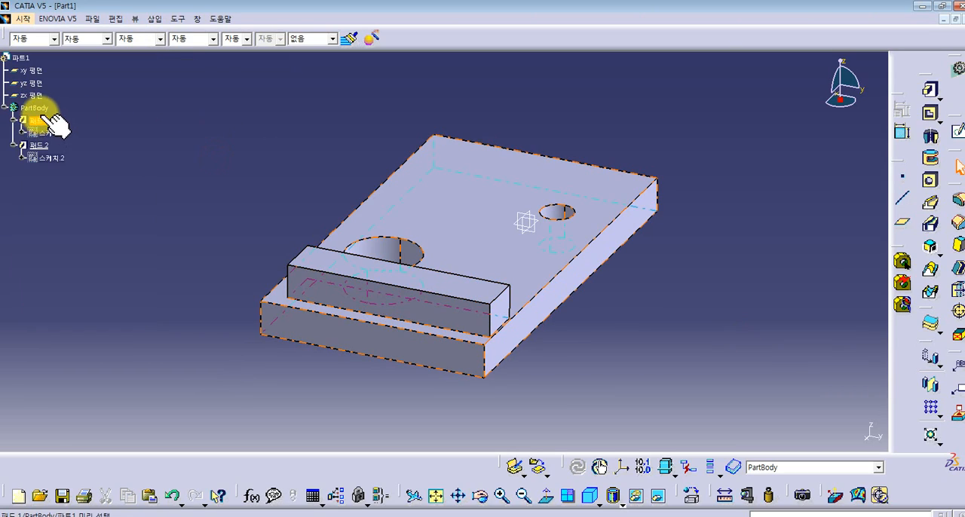
- Apply the Steel material from the library's Metal family to the PartBody
left_click(37, 108)
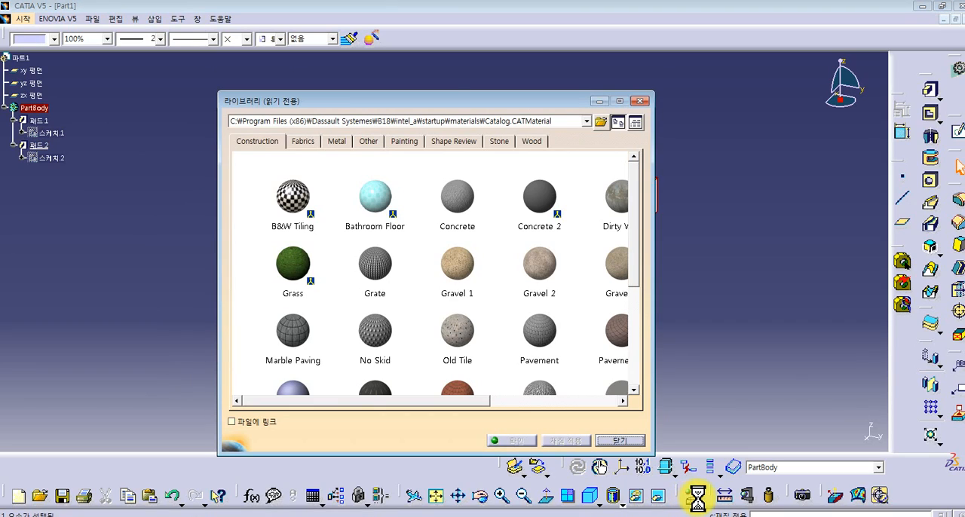
left_click_drag(441, 98, 523, 86)
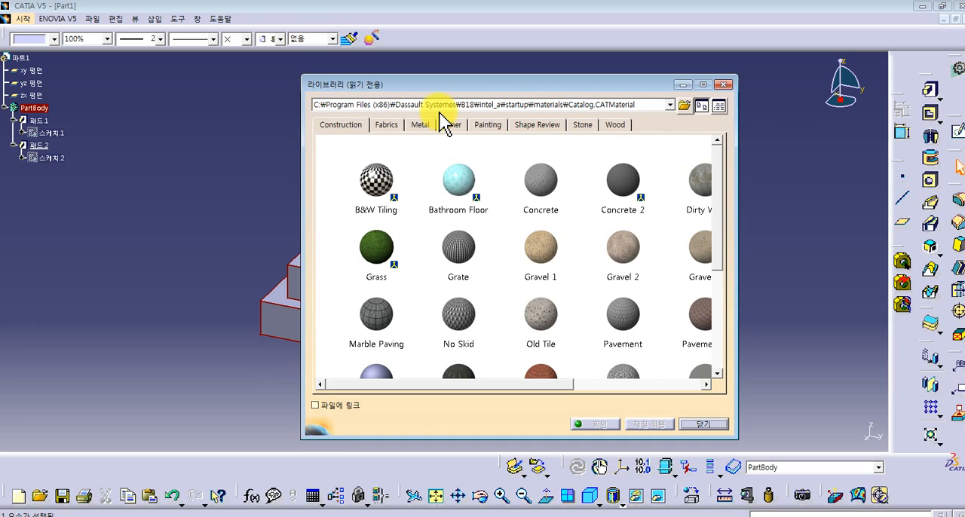
left_click_drag(480, 84, 450, 69)
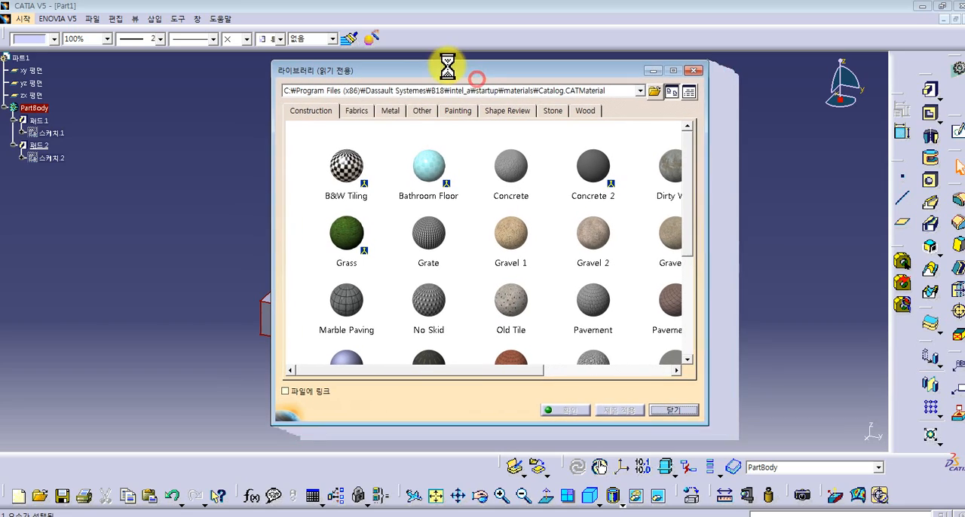
left_click(359, 111)
left_click(389, 112)
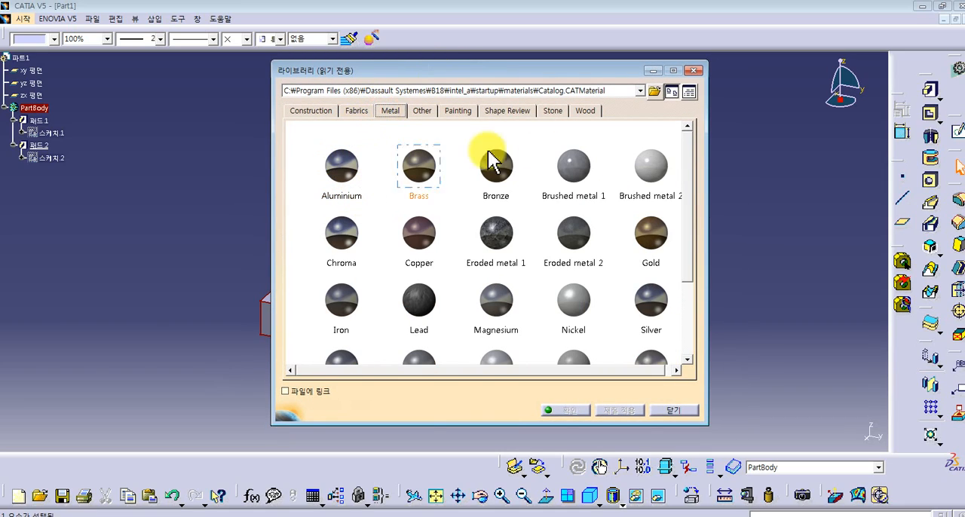
left_click_drag(686, 165, 684, 135)
left_click(347, 147)
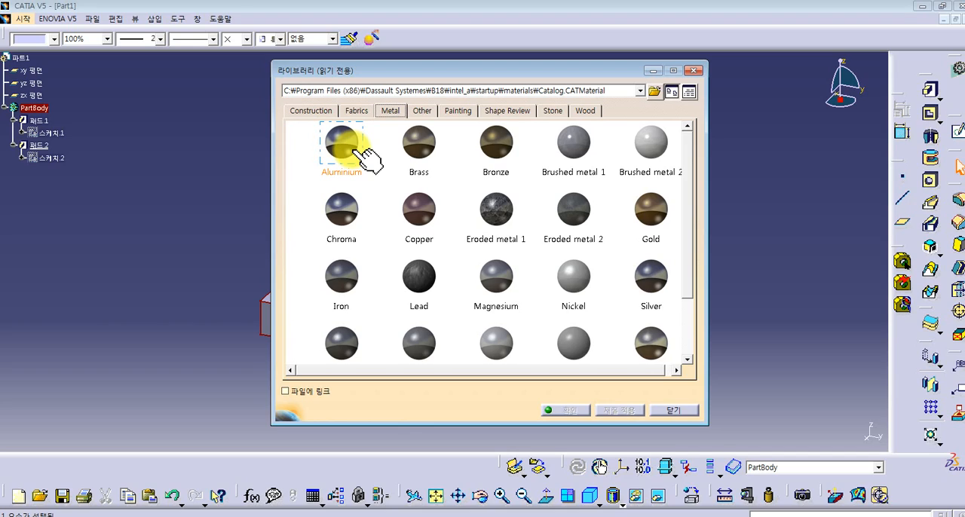
left_click_drag(687, 188, 607, 268)
left_click(341, 273)
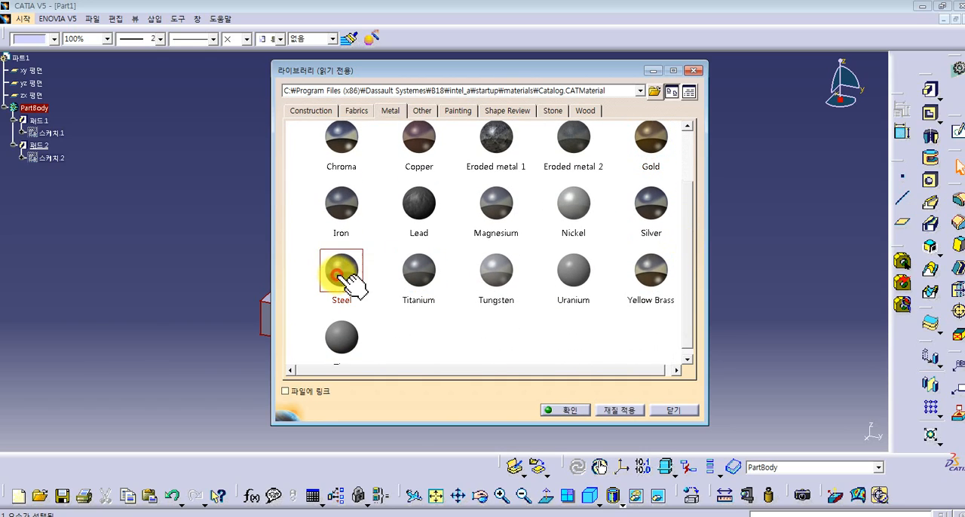
left_click(612, 411)
left_click(576, 410)
left_click(657, 312)
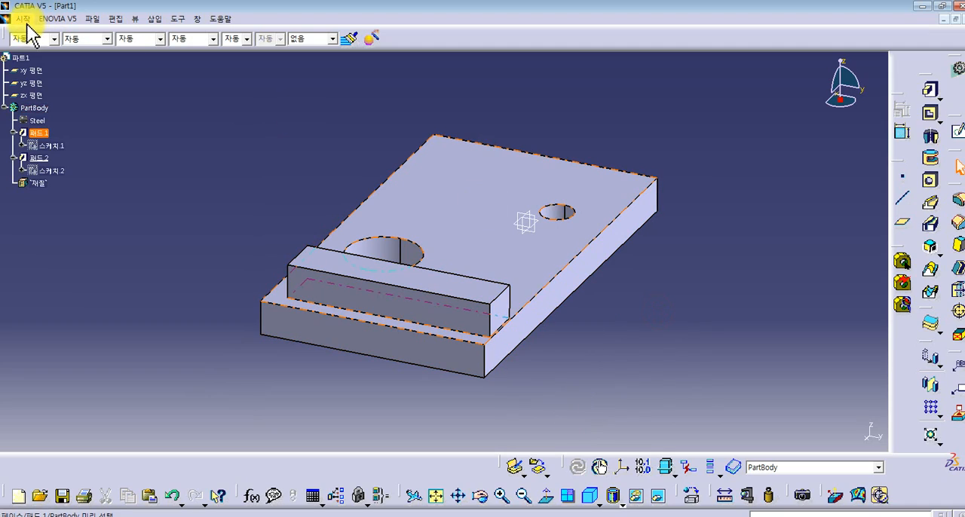
- Open the Generative Structural Analysis workbench for the steel part
left_click(25, 20)
mouse_move(64, 78)
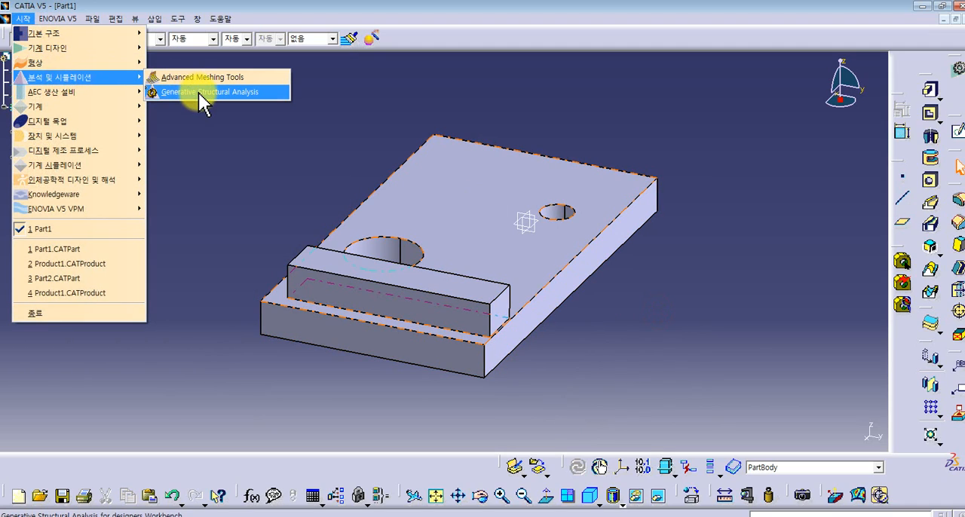
left_click(198, 93)
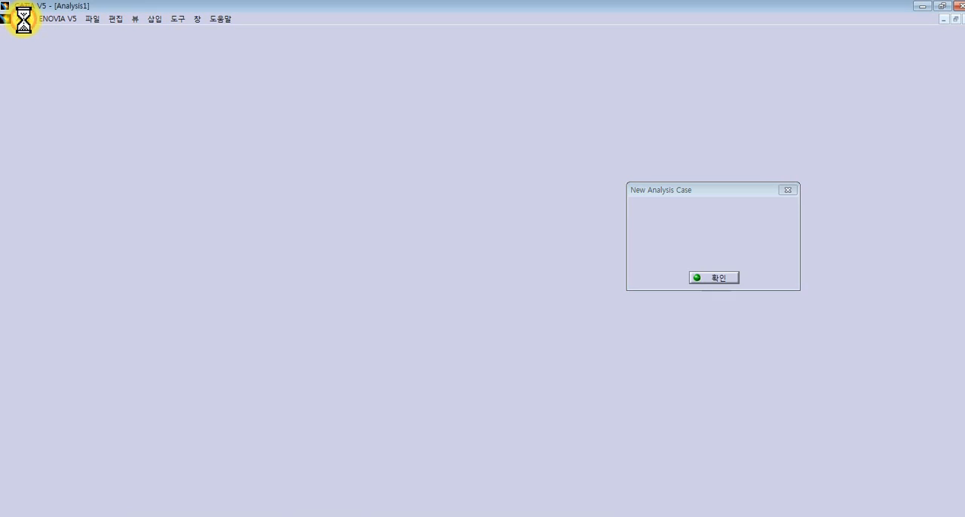
- Compare the Static, Frequency and Free Frequency Analysis types offered for the new analysis case
left_click(25, 20)
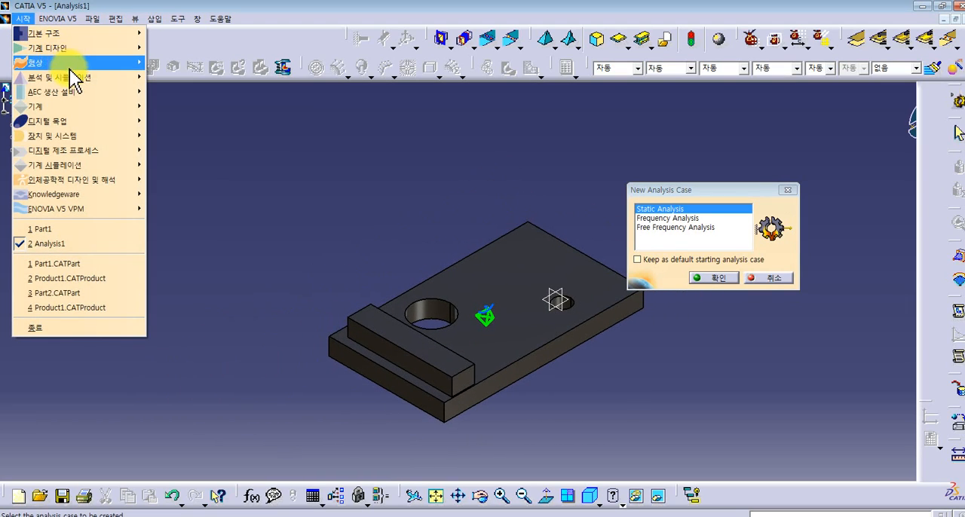
mouse_move(76, 78)
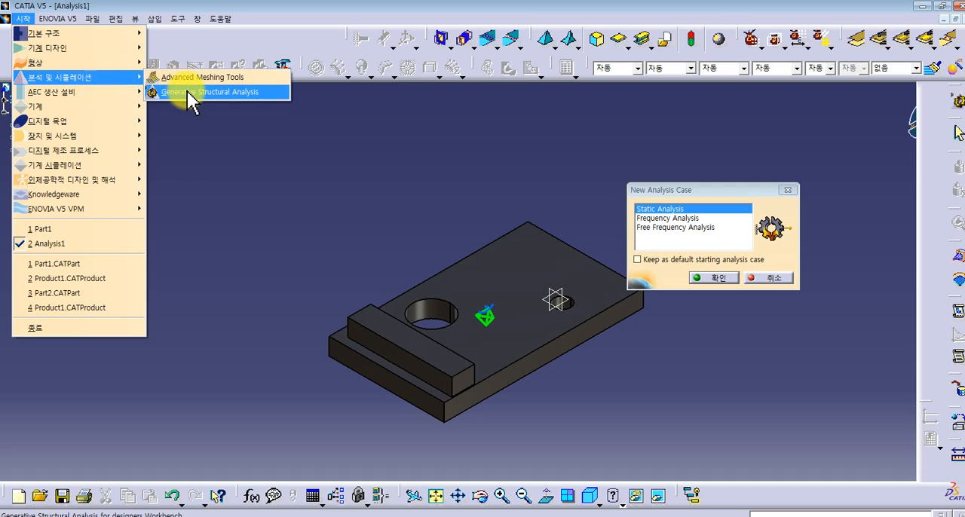
left_click_drag(711, 188, 753, 212)
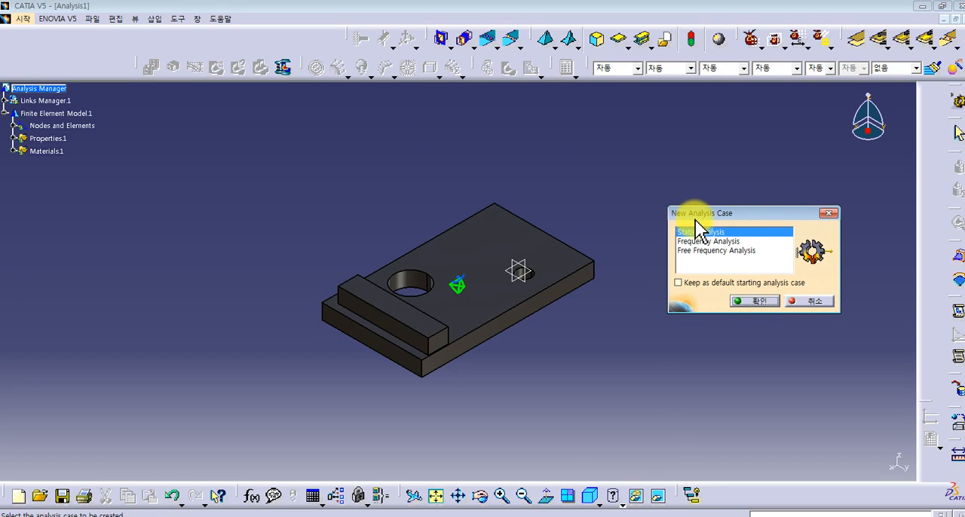
left_click(735, 249)
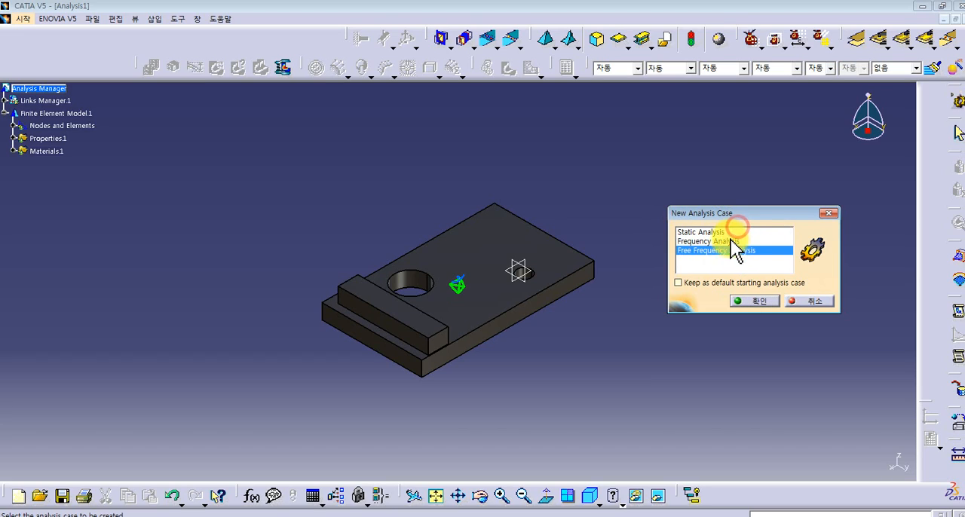
left_click(706, 233)
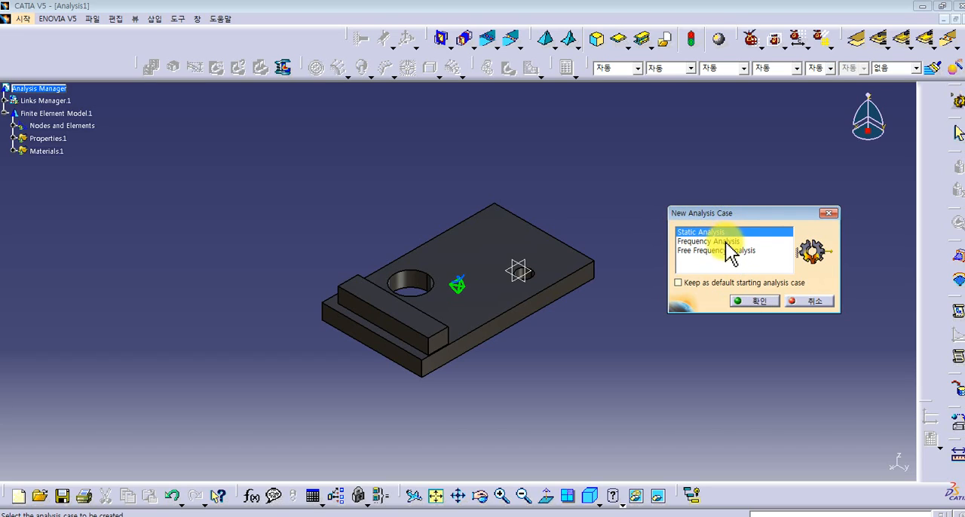
left_click(735, 251)
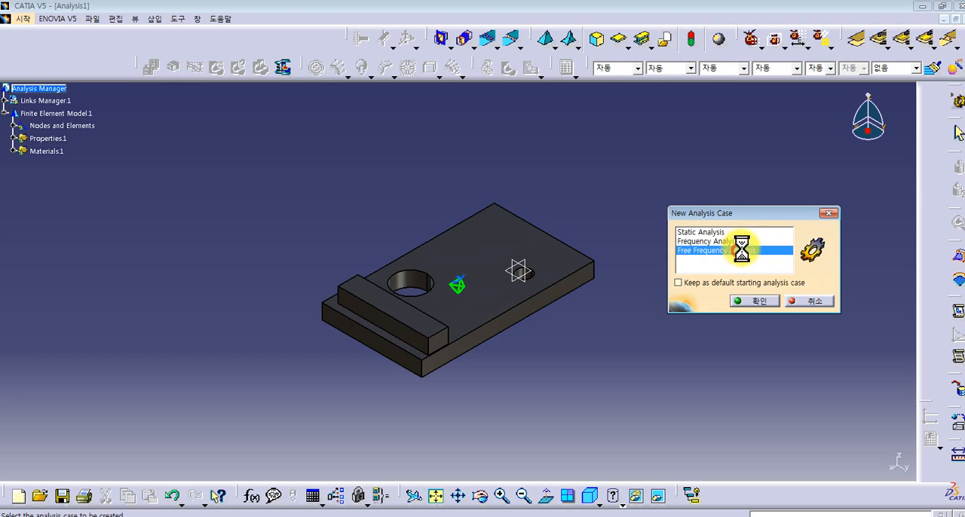
left_click(741, 249)
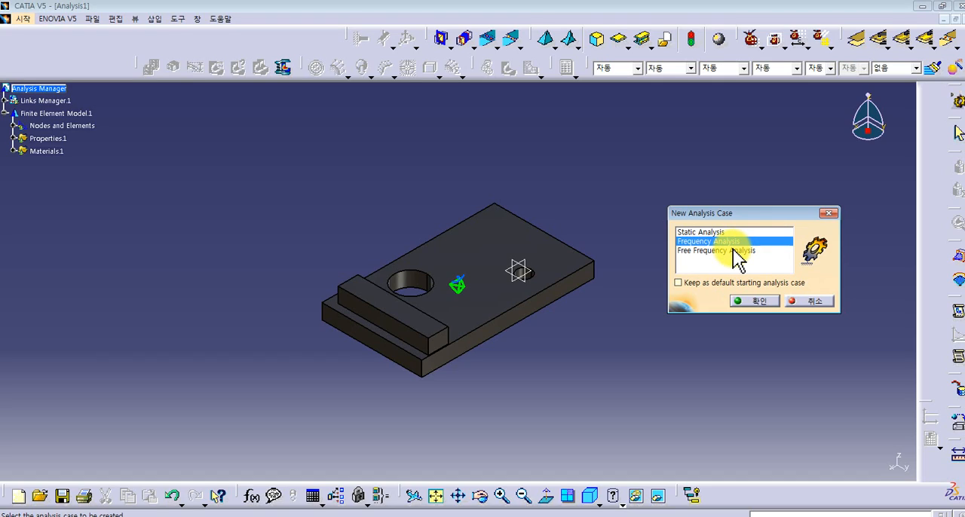
left_click(754, 250)
left_click(757, 232)
left_click(759, 249)
left_click(755, 232)
left_click(771, 250)
left_click(771, 240)
left_click(771, 250)
left_click(771, 240)
- Create a Static Analysis case for the steel plate part
left_click(693, 233)
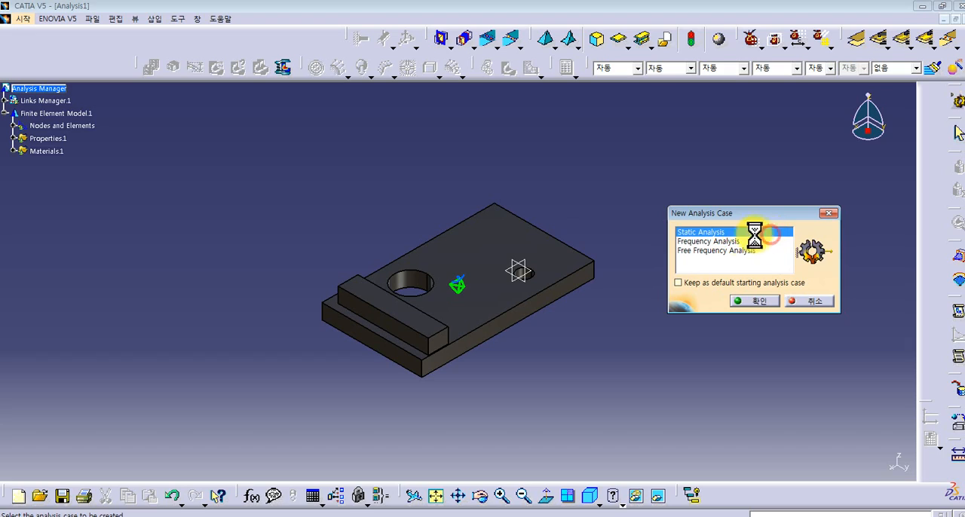
left_click(754, 301)
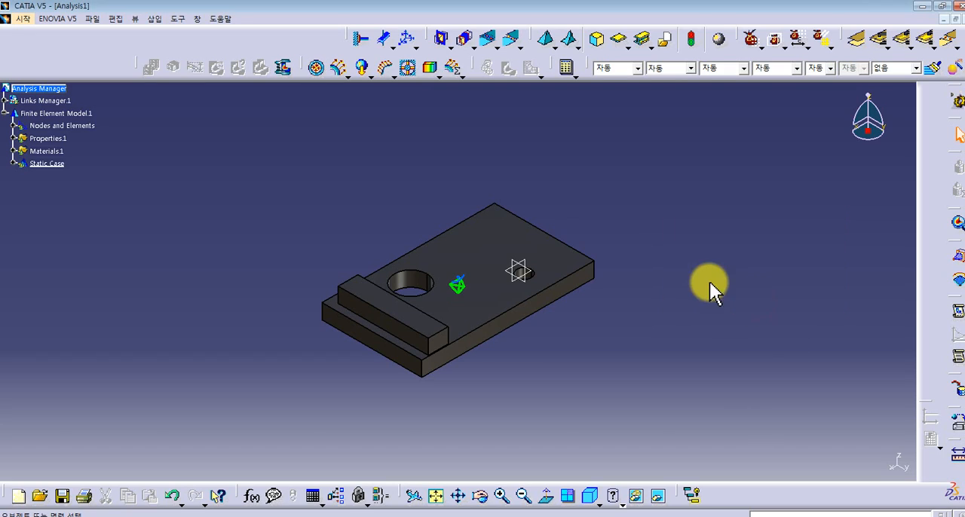
middle_click_drag(528, 279, 798, 219)
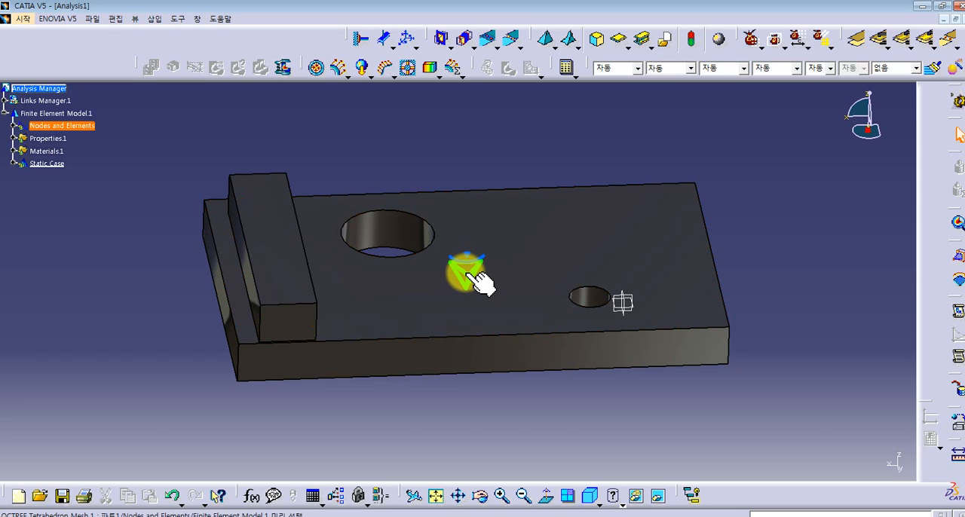
left_click_drag(784, 111, 86, 443)
mouse_move(766, 144)
left_mouse_down()
mouse_move(565, 273)
mouse_move(178, 405)
mouse_move(249, 390)
mouse_move(736, 177)
mouse_move(763, 146)
left_mouse_up()
left_click_drag(763, 145, 173, 398)
left_click_drag(173, 398, 758, 141)
left_click_drag(107, 429, 179, 416)
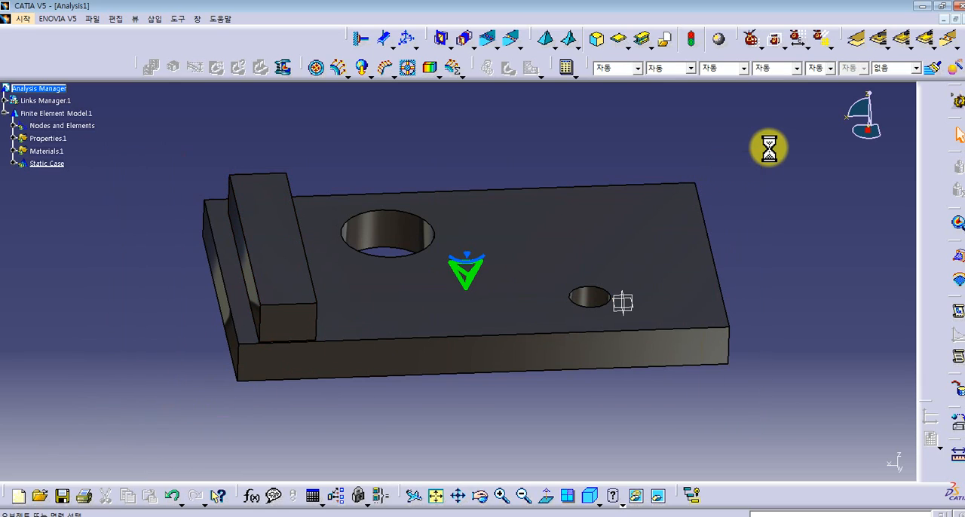
left_click_drag(112, 364, 148, 420)
left_click_drag(148, 420, 753, 143)
left_click_drag(184, 408, 750, 145)
left_click_drag(751, 142, 173, 396)
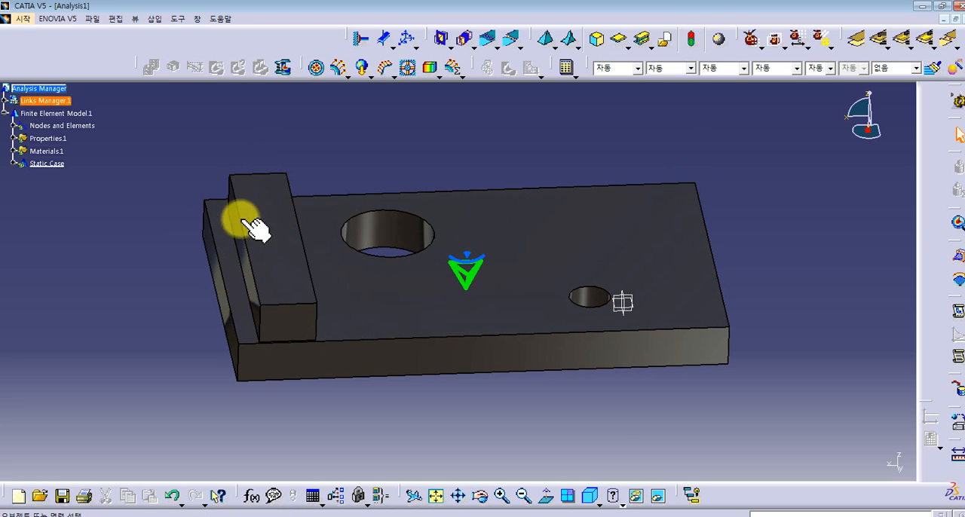
double_click(474, 269)
left_click(762, 220)
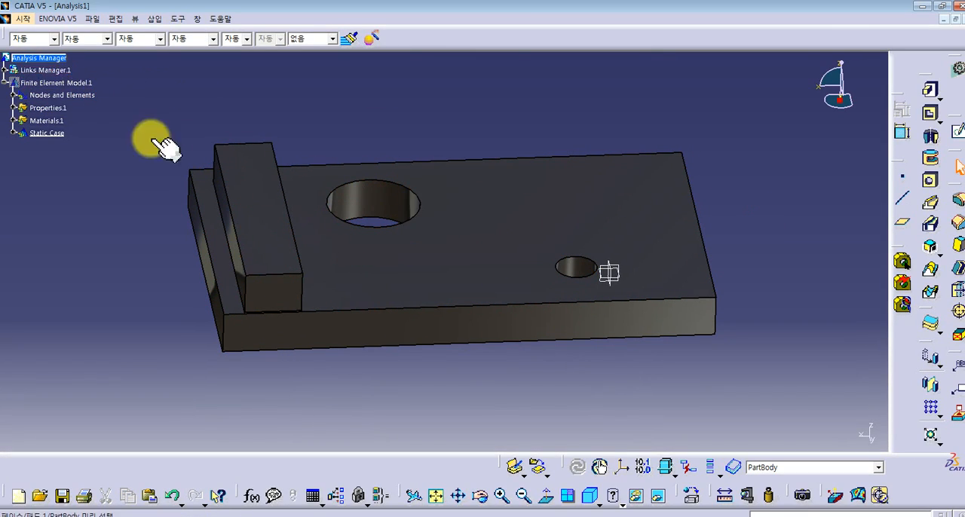
left_click(23, 18)
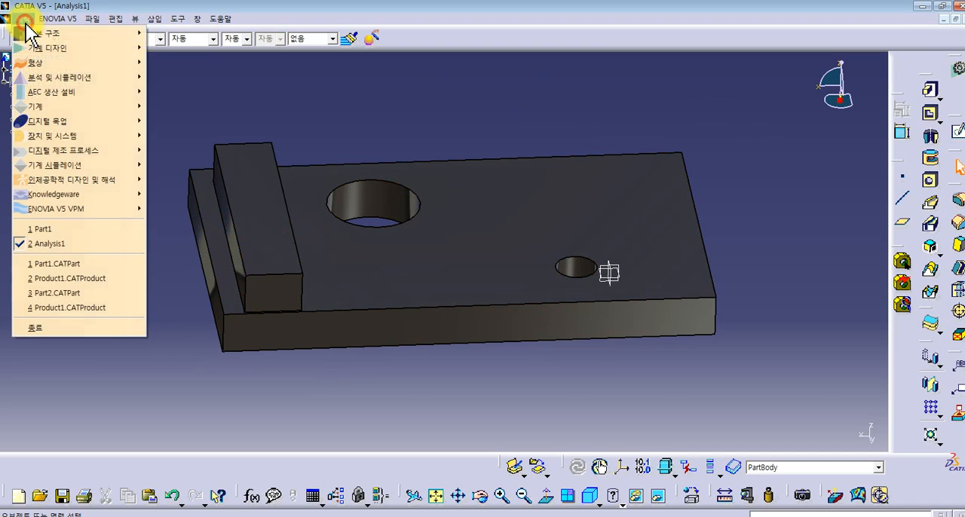
left_click(571, 216)
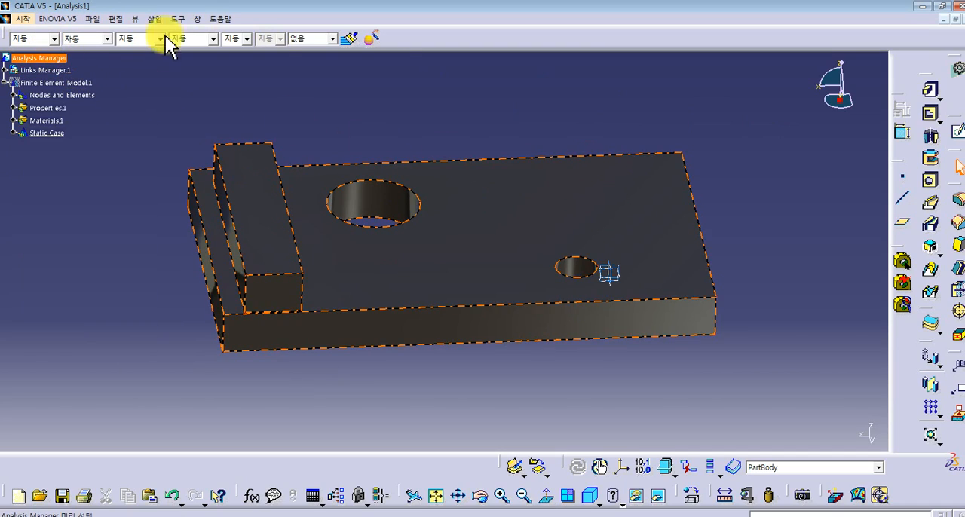
left_click(25, 18)
mouse_move(70, 77)
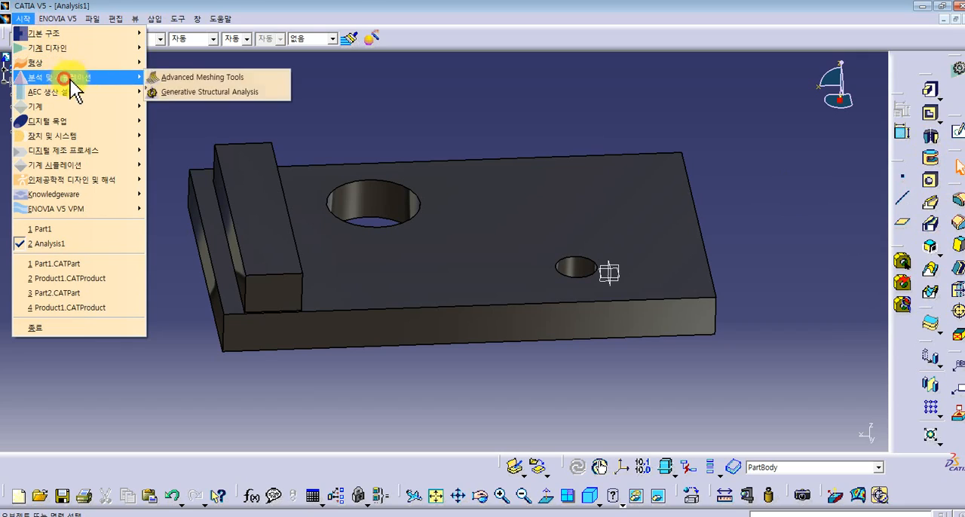
left_click(183, 92)
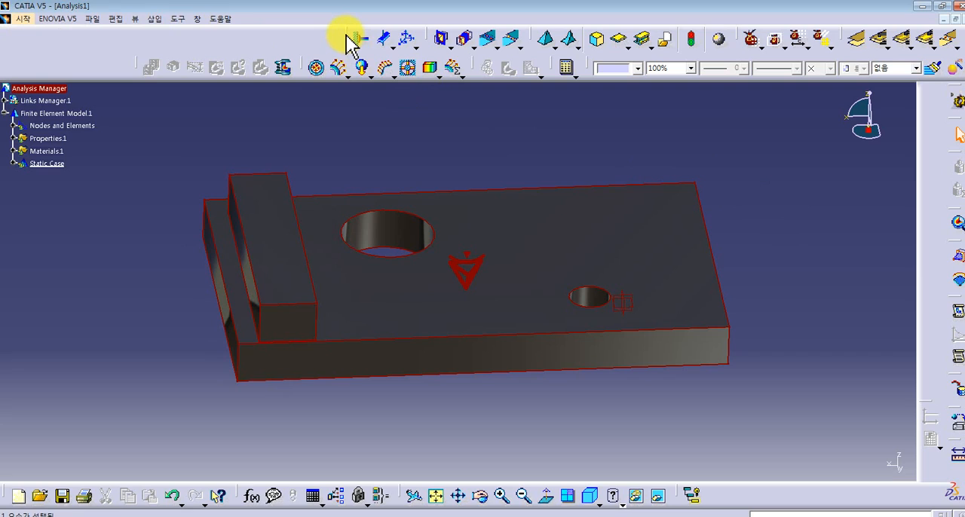
left_click(778, 202)
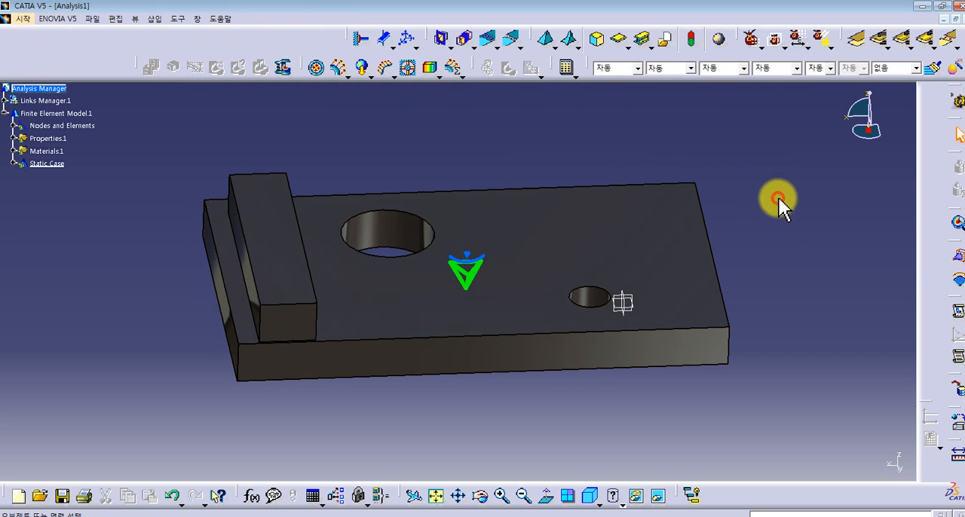
- Set the global element size of the part's OCTREE tetrahedron mesh to 10 mm
left_click(466, 271)
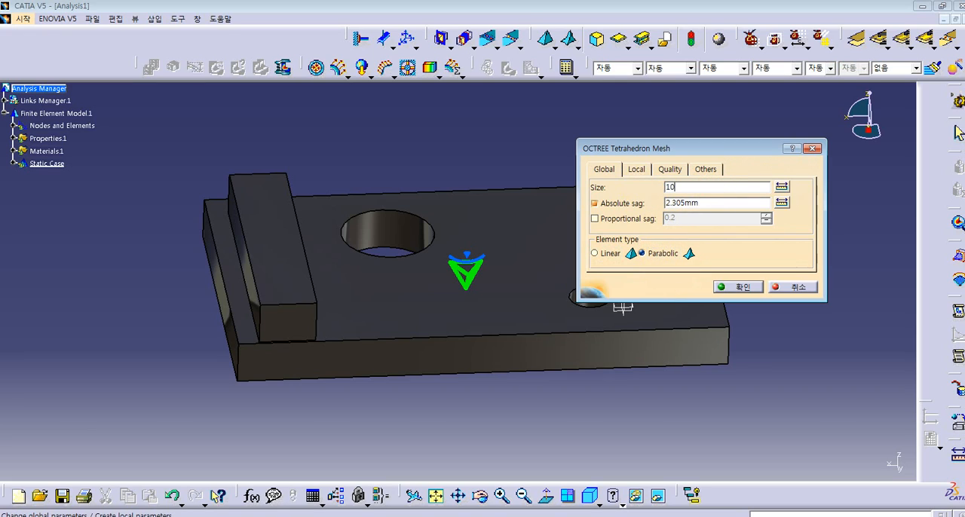
key("Return")
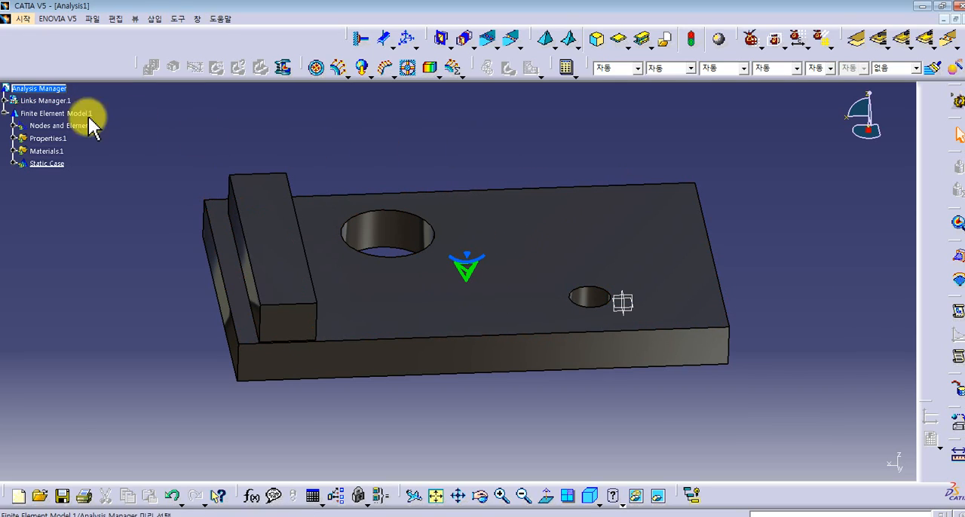
- Generate the mesh visualization from Nodes and Elements, and deactivate the resulting mesh image
left_click(14, 125)
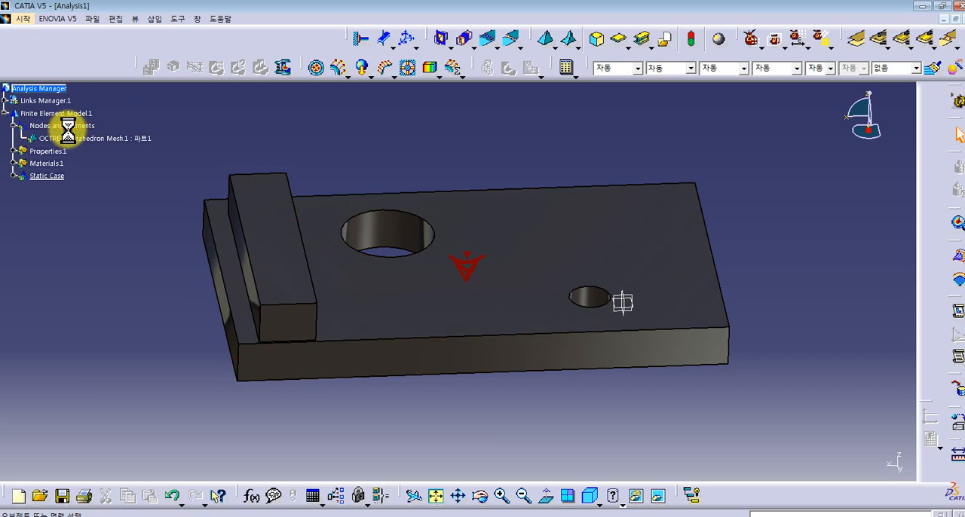
right_click(65, 126)
left_click(113, 310)
left_click(486, 299)
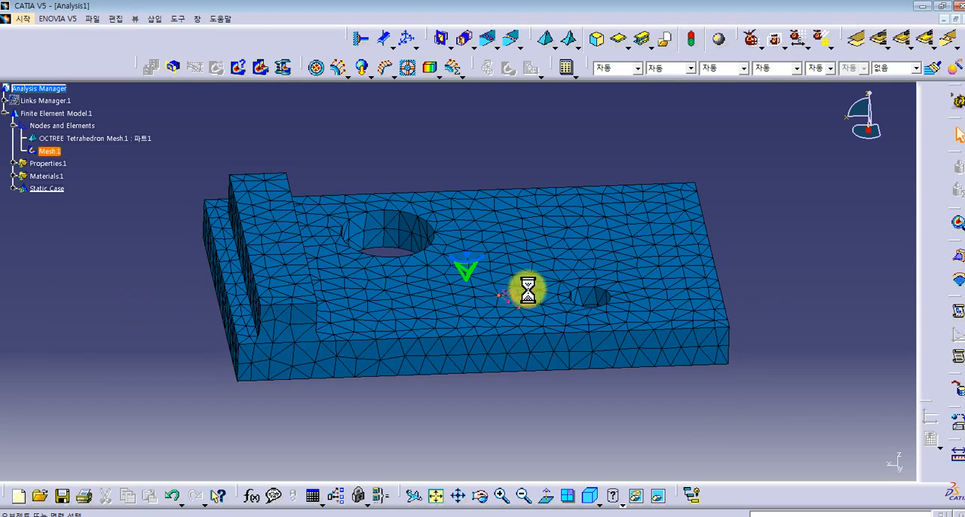
right_click(47, 157)
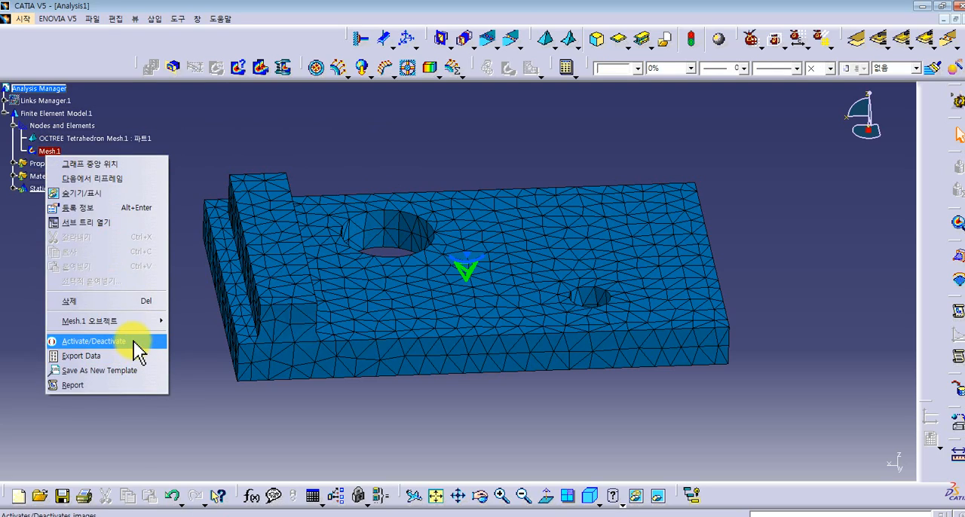
left_click(137, 343)
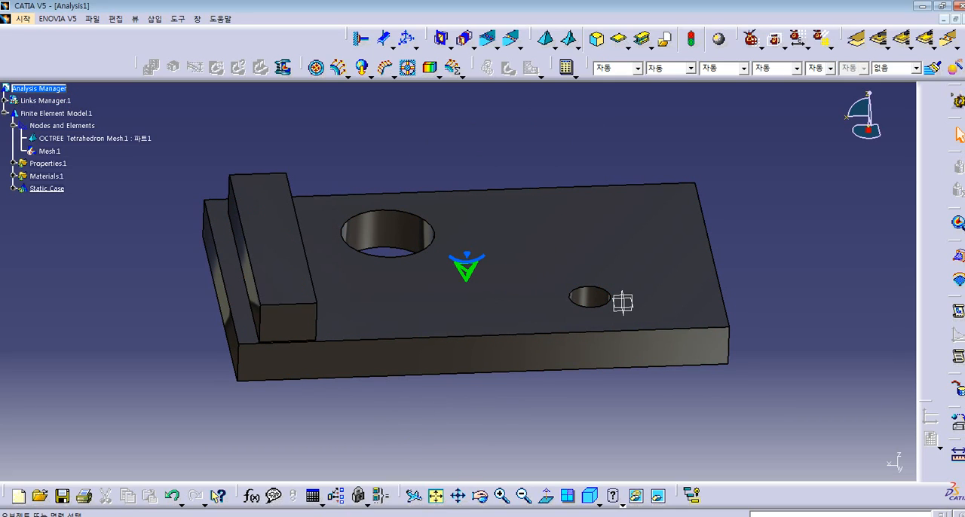
- Switch to Paint and sketch a horizontal beam with a downward load at one end, plus several possible deformed shapes and directions
left_click(359, 516)
mouse_move(253, 191)
left_mouse_down()
mouse_move(492, 181)
mouse_move(415, 209)
mouse_move(264, 187)
left_mouse_up()
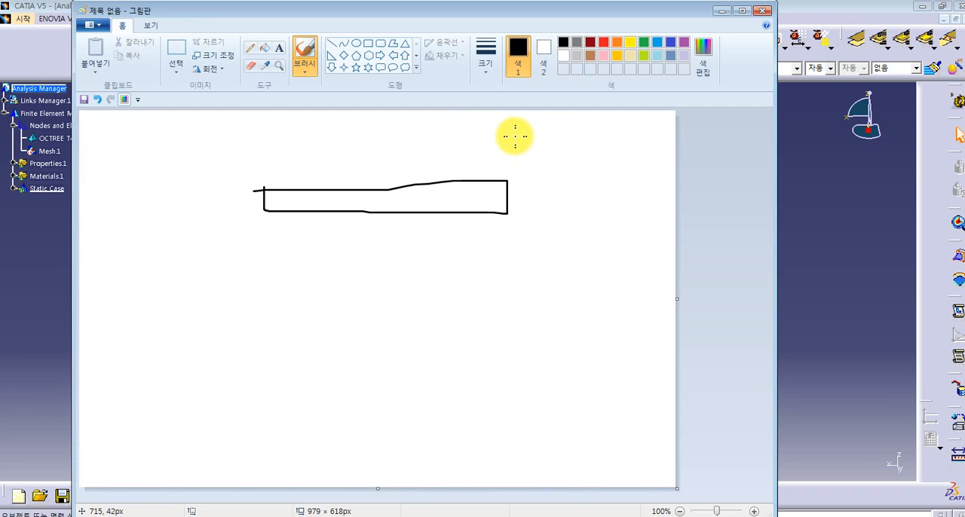
mouse_move(497, 174)
left_mouse_down()
mouse_move(510, 183)
mouse_move(531, 171)
left_mouse_up()
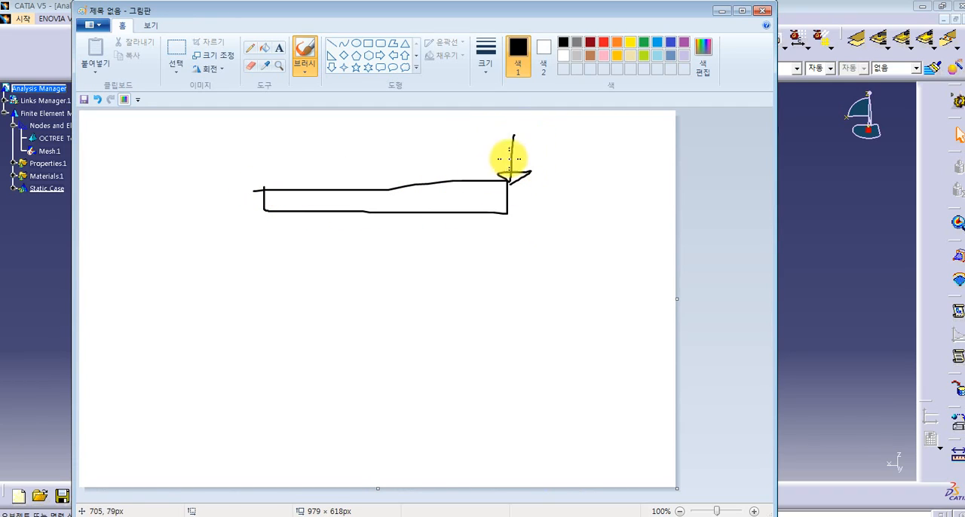
mouse_move(270, 247)
left_mouse_down()
mouse_move(450, 319)
mouse_move(308, 295)
mouse_move(280, 262)
left_mouse_up()
left_click_drag(488, 195, 344, 305)
mouse_move(359, 245)
left_mouse_down()
mouse_move(370, 278)
mouse_move(415, 319)
left_mouse_up()
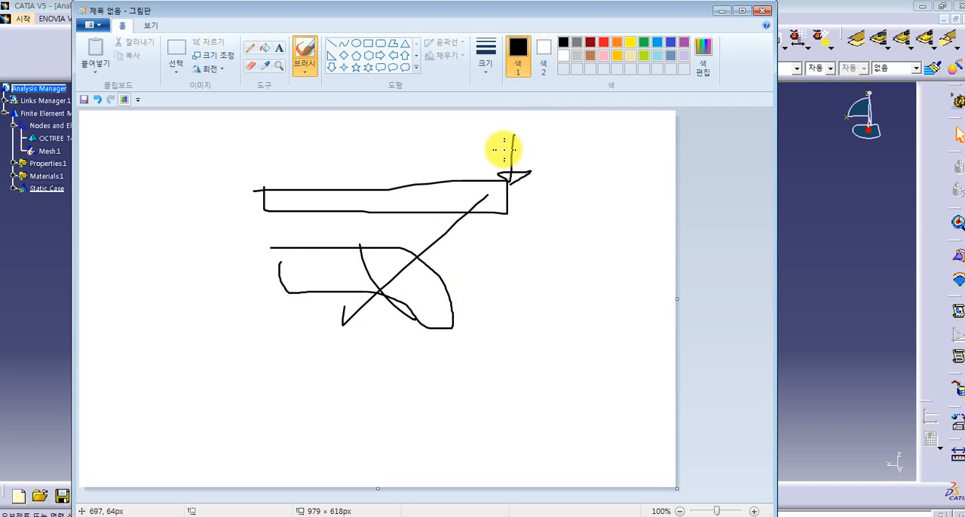
left_click_drag(503, 293, 510, 257)
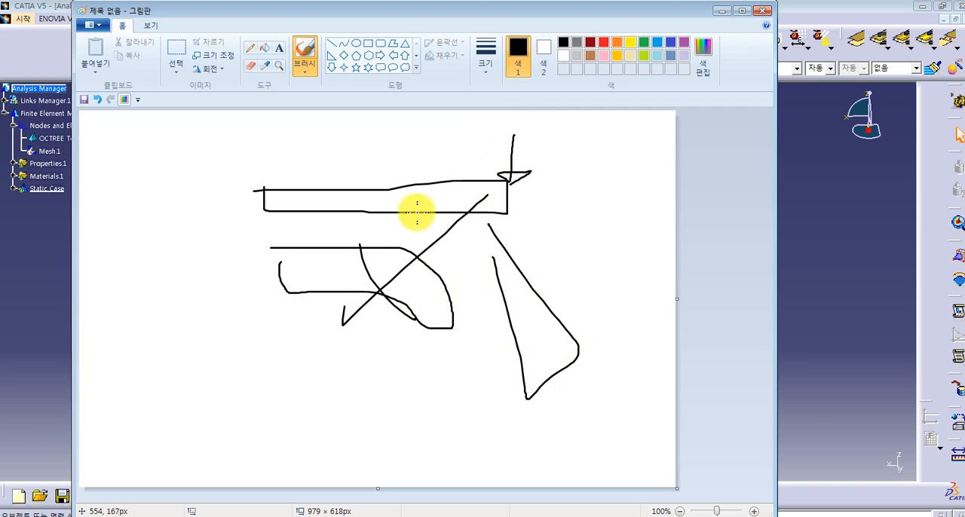
left_click_drag(390, 205, 382, 193)
mouse_move(463, 148)
left_mouse_down()
mouse_move(349, 295)
mouse_move(405, 142)
left_mouse_up()
mouse_move(332, 130)
left_mouse_down()
mouse_move(477, 287)
mouse_move(368, 156)
left_mouse_up()
mouse_move(484, 199)
left_mouse_down()
mouse_move(363, 264)
mouse_move(368, 290)
left_mouse_up()
left_click_drag(308, 218, 298, 272)
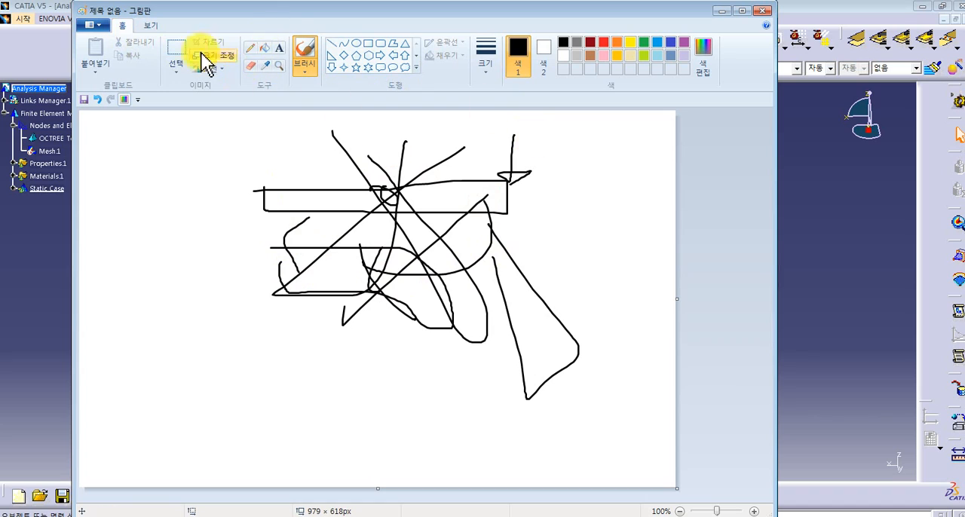
- Close Paint and discard the unsaved beam sketch
left_click(96, 26)
left_click(637, 168)
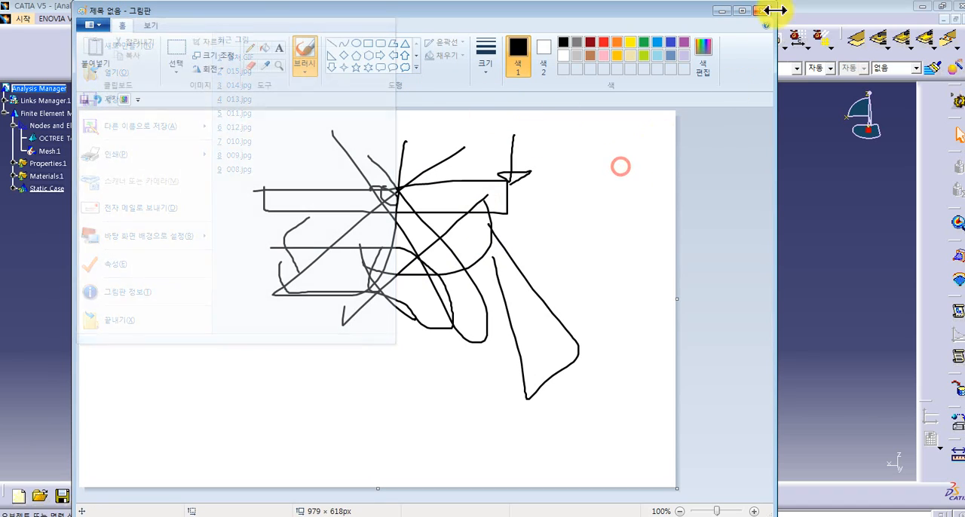
left_click(763, 10)
left_click(483, 274)
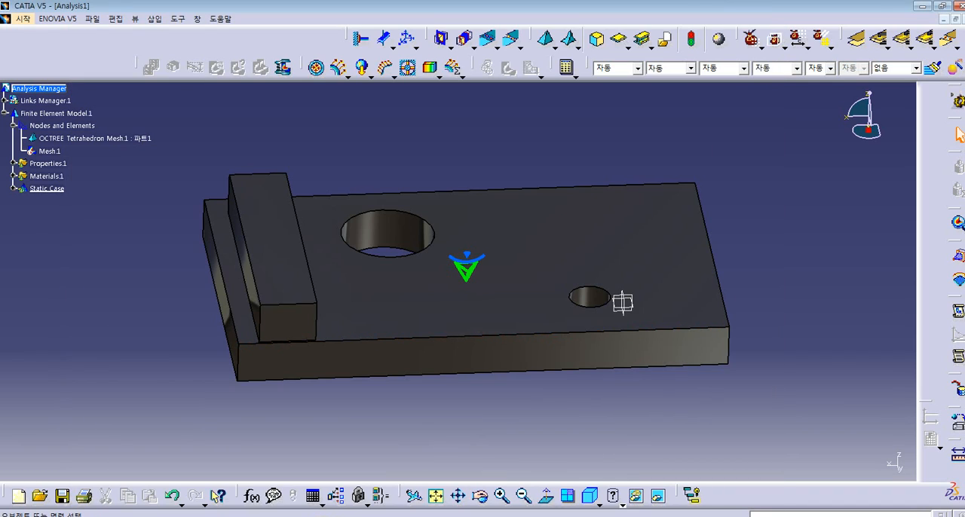
- Open a blank Paint canvas and sketch a cantilever beam fixed to a hatched wall with a downward load arrow at its free end
left_click(383, 516)
left_click_drag(263, 162, 250, 325)
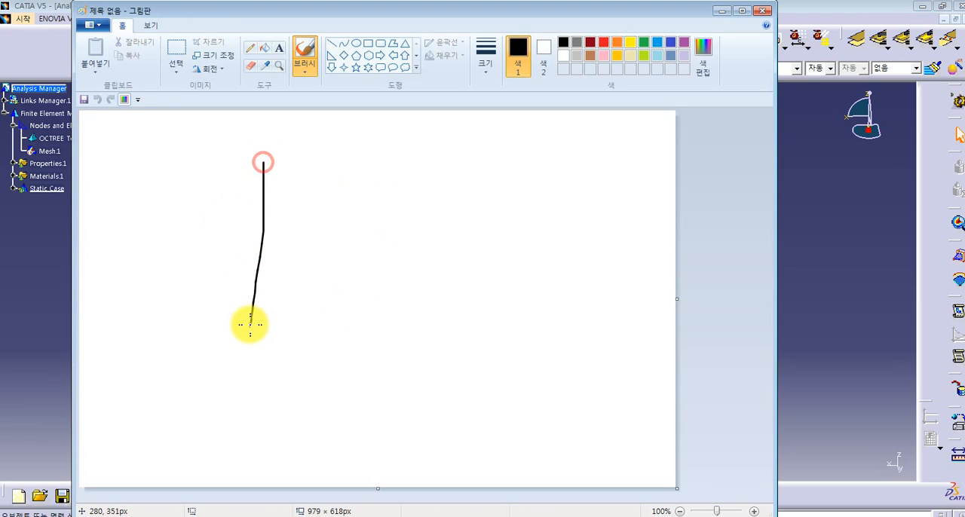
mouse_move(263, 200)
left_mouse_down()
mouse_move(448, 199)
mouse_move(450, 232)
left_mouse_up()
left_click_drag(311, 236, 452, 228)
left_click_drag(431, 185, 452, 172)
- Draw an arrow leading to a second sketch of the cantilever beam bent downward from its hatched wall
mouse_move(438, 269)
left_mouse_down()
mouse_move(454, 314)
mouse_move(444, 318)
left_mouse_up()
left_click_drag(487, 226, 487, 418)
left_click_drag(482, 282, 462, 325)
left_click_drag(475, 334, 450, 390)
mouse_move(486, 299)
left_mouse_down()
mouse_move(637, 321)
mouse_move(622, 352)
mouse_move(508, 325)
mouse_move(485, 330)
left_mouse_up()
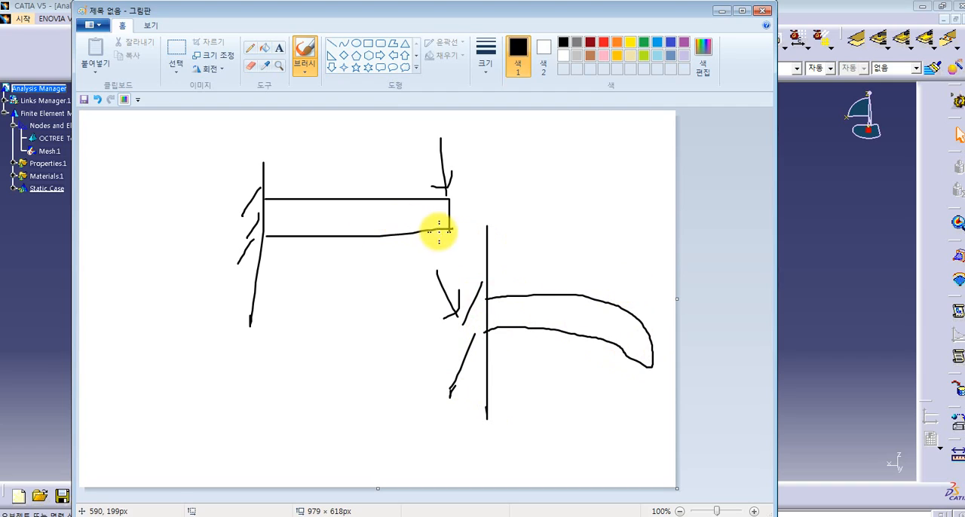
- Circle the fixed wall end of the undeformed beam and emphasize the load arrow at its free end
mouse_move(275, 168)
left_mouse_down()
mouse_move(242, 237)
mouse_move(241, 216)
mouse_move(271, 243)
mouse_move(269, 183)
mouse_move(296, 220)
left_mouse_up()
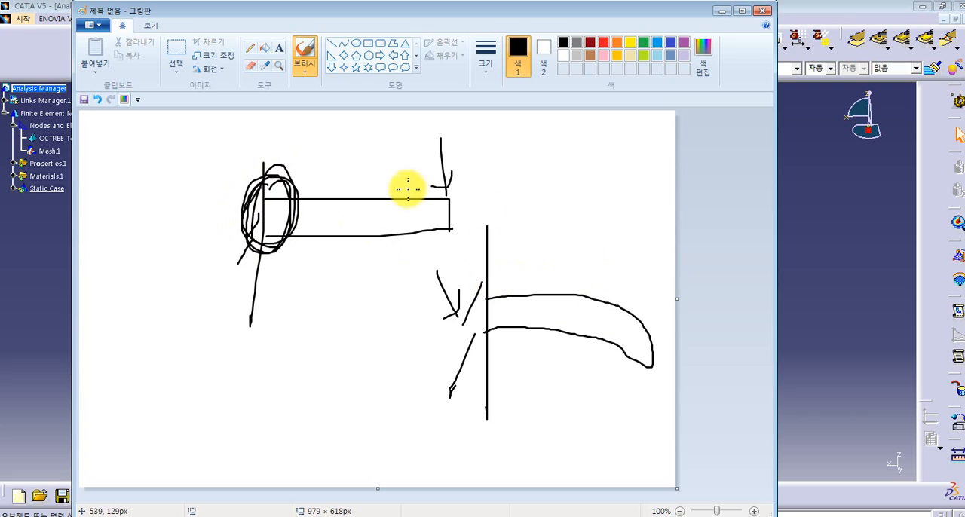
left_click_drag(442, 147, 437, 195)
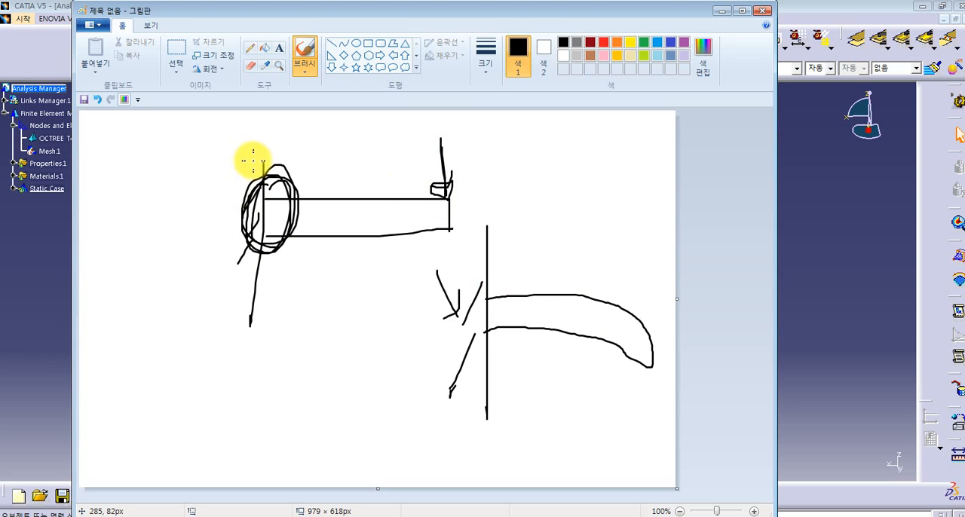
- Close Paint without saving the beam sketches and return to the CATIA analysis
mouse_move(280, 163)
left_mouse_down()
mouse_move(269, 229)
mouse_move(234, 242)
left_mouse_up()
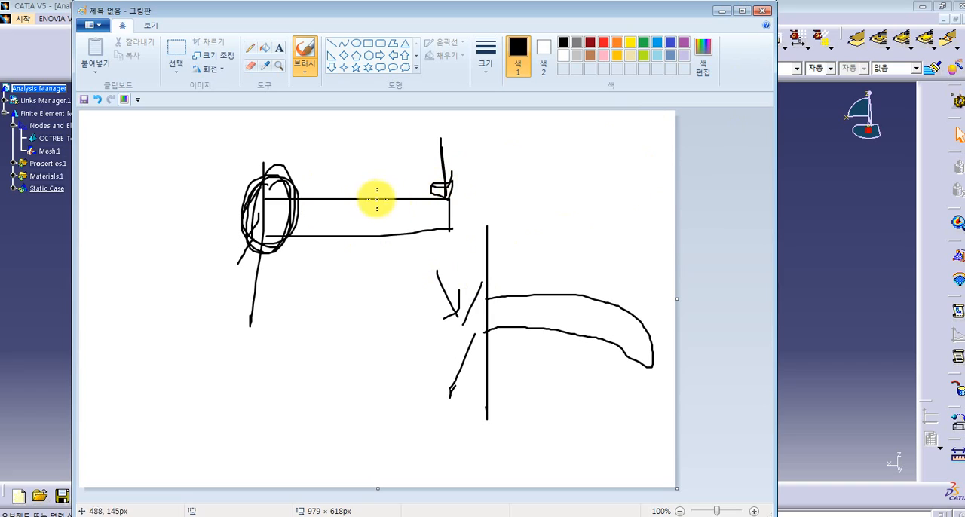
left_click(763, 11)
left_click(448, 268)
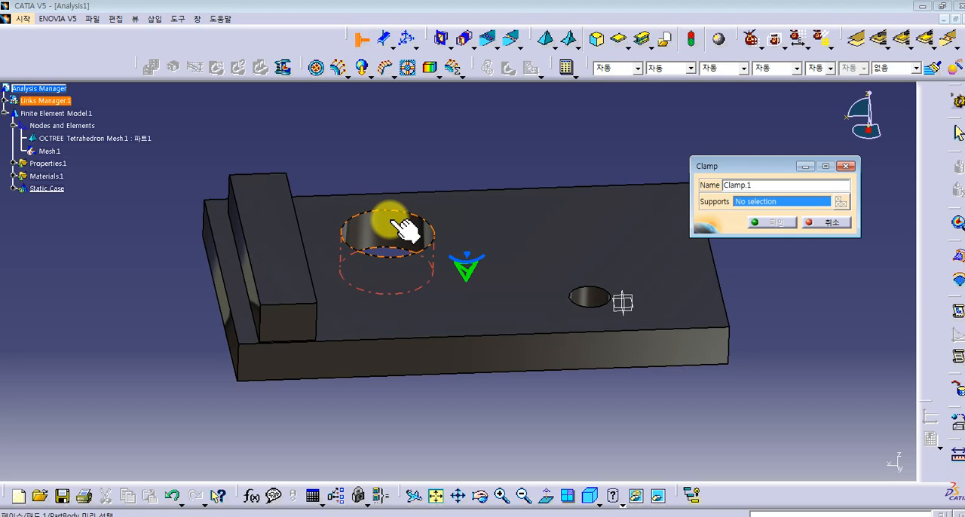
- Clamp the plate at the inner faces of the large and small holes
left_click(393, 225)
left_click(595, 298)
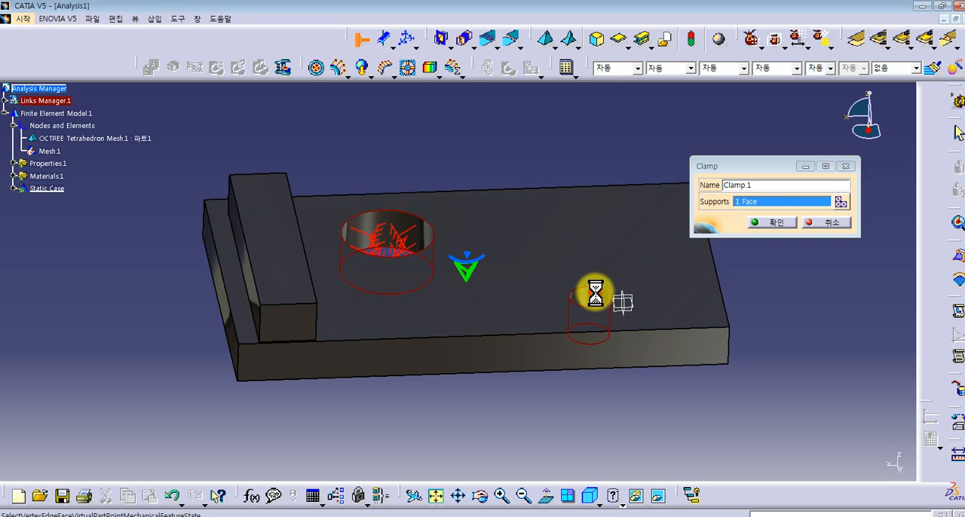
left_click(779, 221)
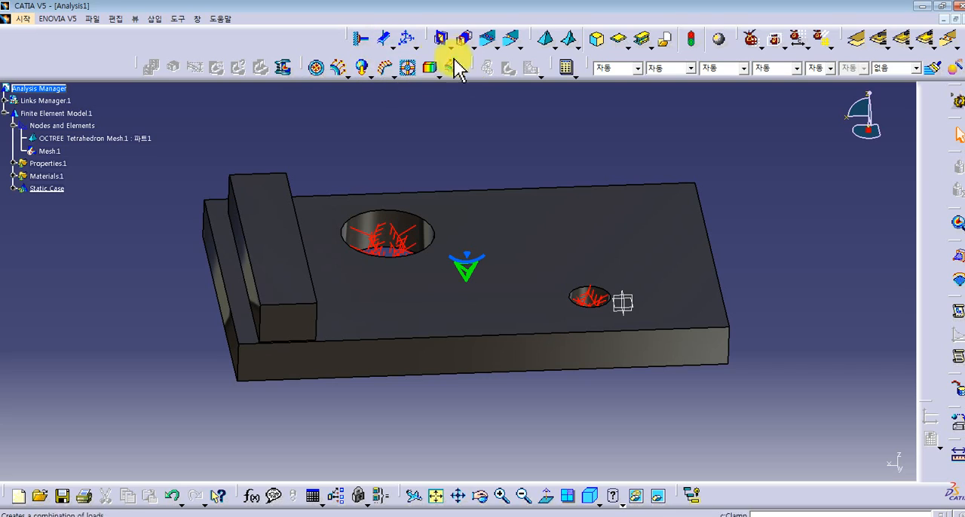
- Apply a distributed force of -980.66 N along global Z to the top face of the raised block
left_click(340, 75)
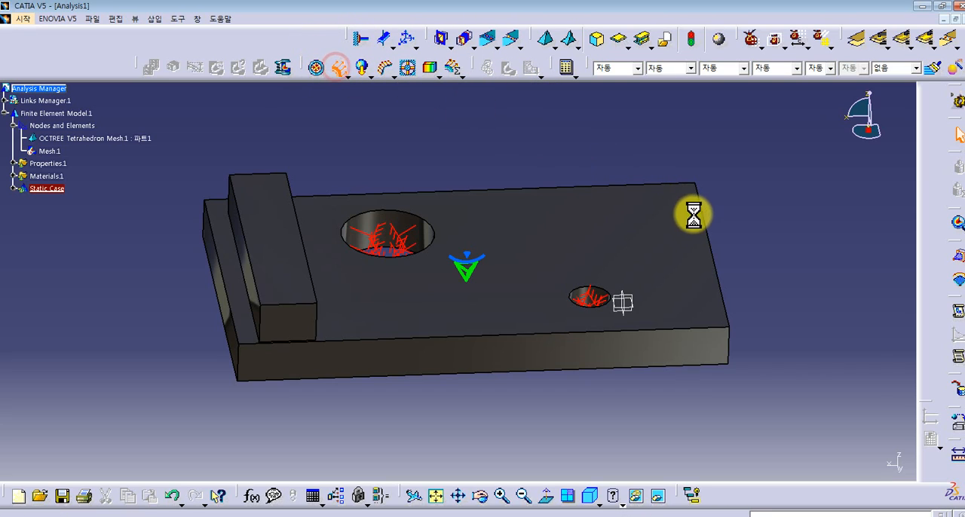
middle_click_drag(593, 231, 520, 222)
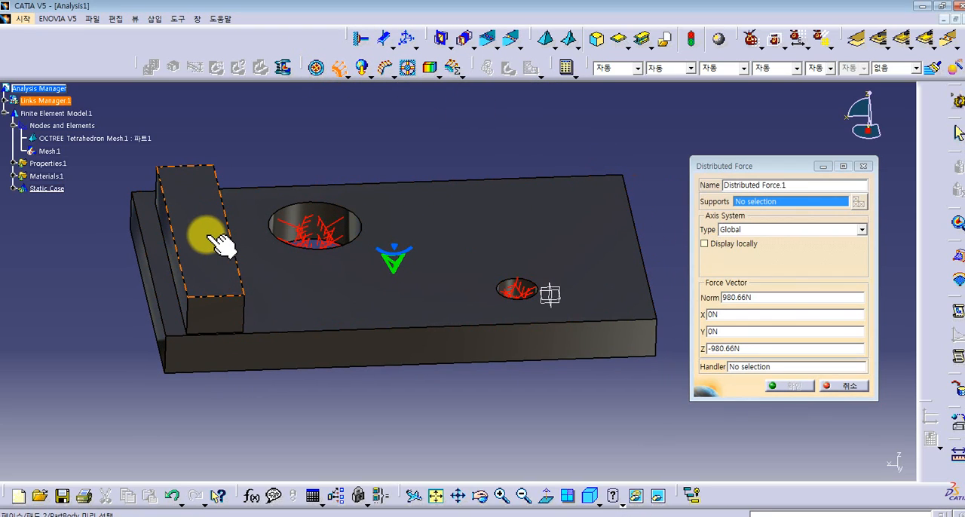
left_click(217, 239)
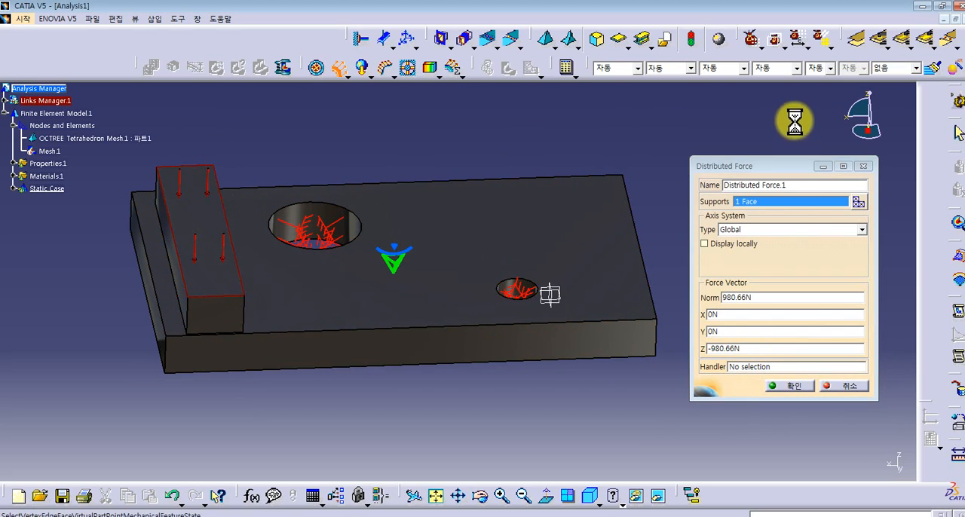
mouse_move(198, 235)
middle_mouse_down()
mouse_move(352, 282)
mouse_move(345, 173)
middle_mouse_up()
middle_click_drag(203, 325, 529, 430)
middle_click_drag(706, 407, 461, 361)
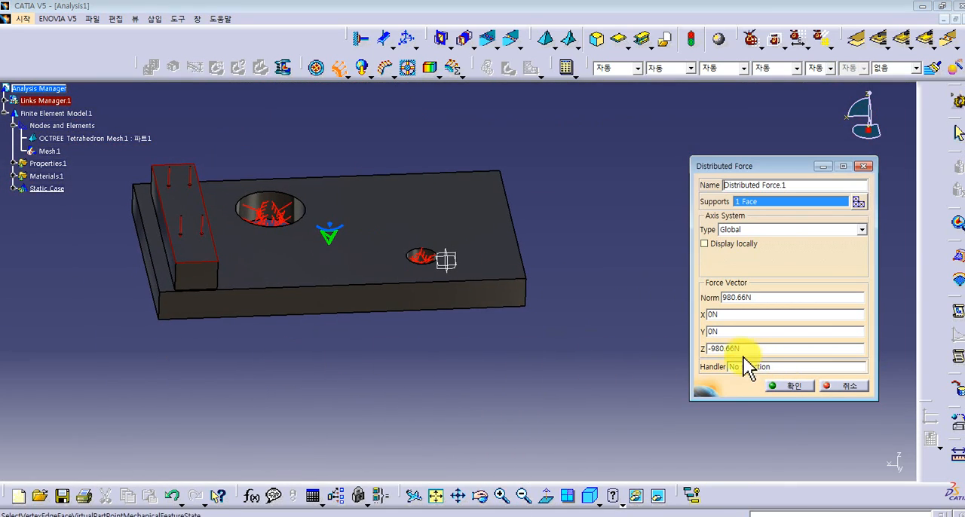
left_click(784, 386)
middle_click_drag(491, 224, 586, 284)
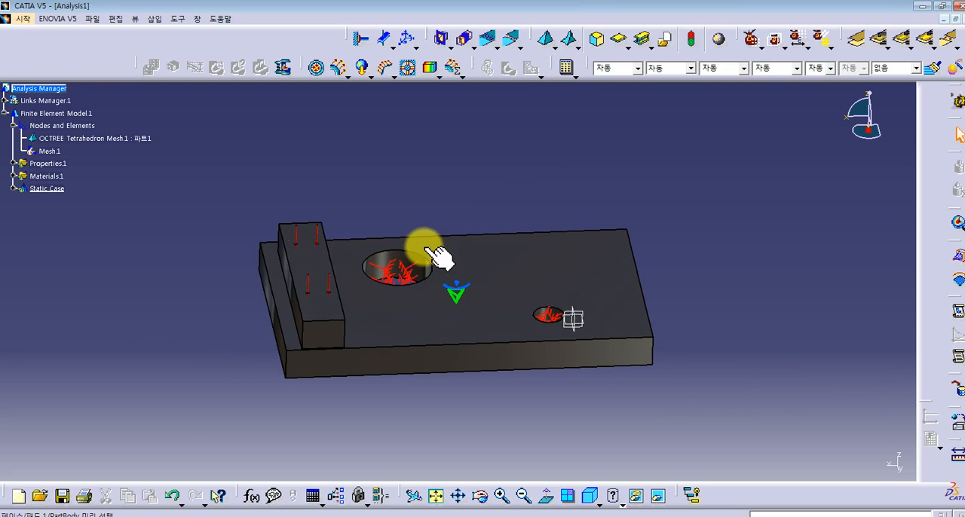
- Compute the static case and display the Von Mises stress on the deformed plate
left_click(568, 73)
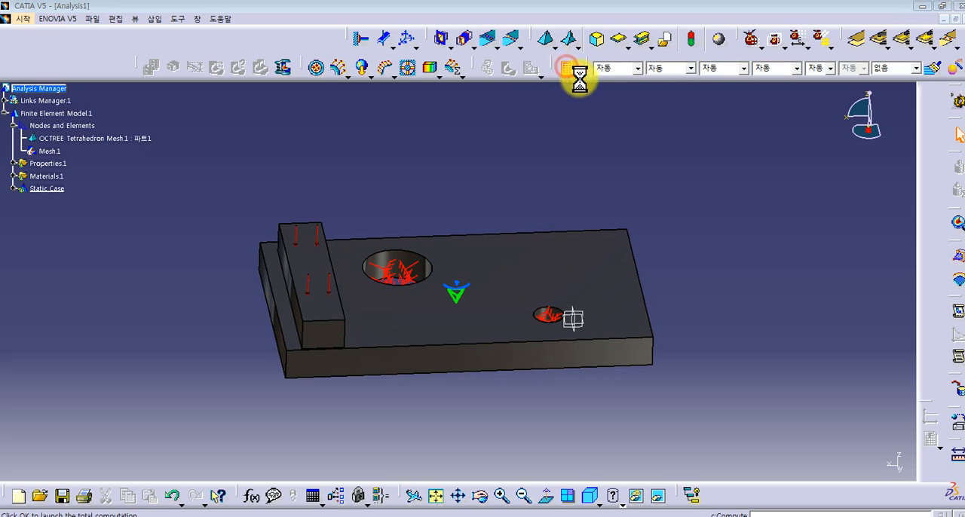
left_click(520, 141)
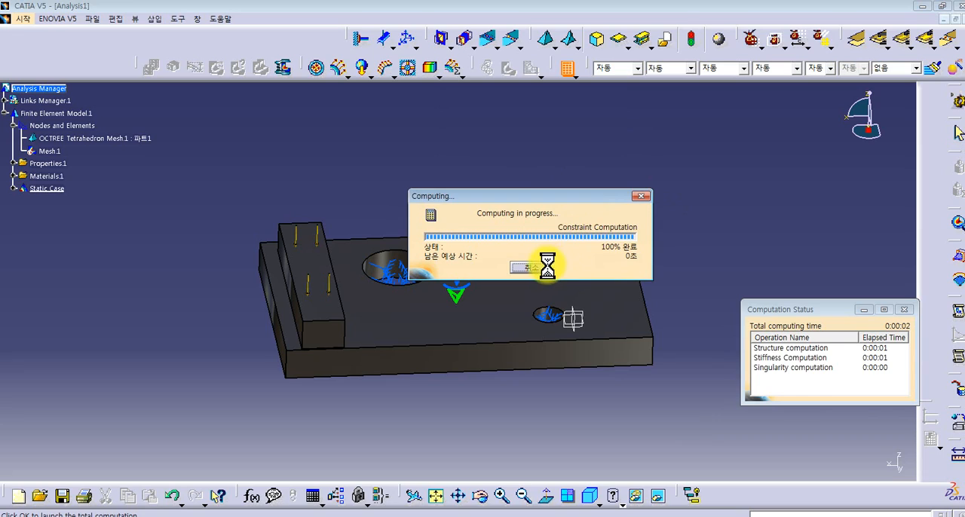
left_click(615, 237)
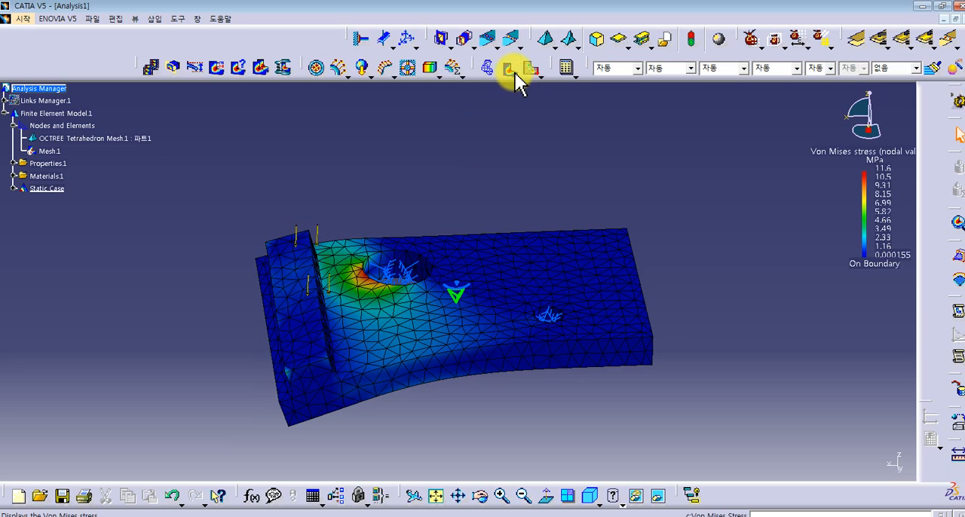
middle_click_drag(508, 211, 561, 260)
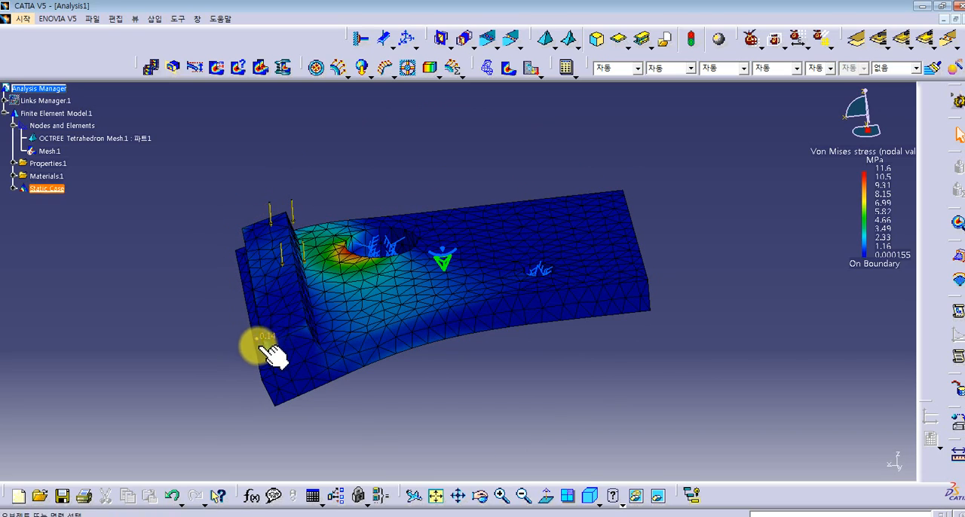
middle_click_drag(313, 294, 313, 219)
middle_click_drag(426, 225, 334, 237)
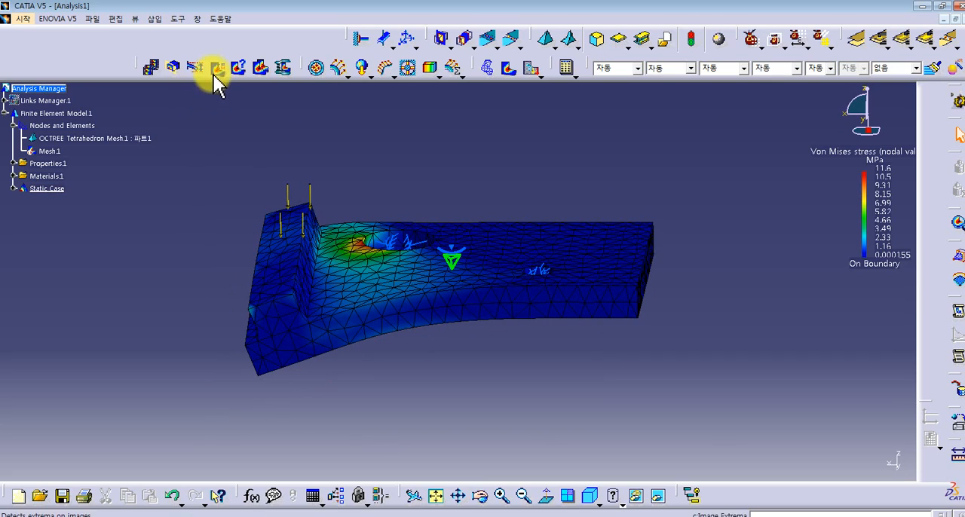
- Play the animation of the plate's deformation under load and close it
left_click(153, 67)
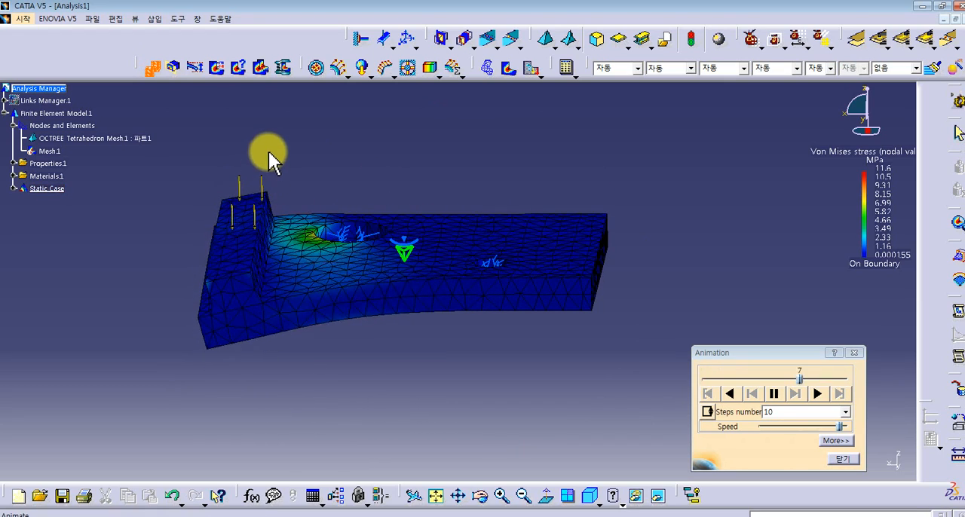
left_click(842, 459)
middle_click_drag(381, 249, 512, 266)
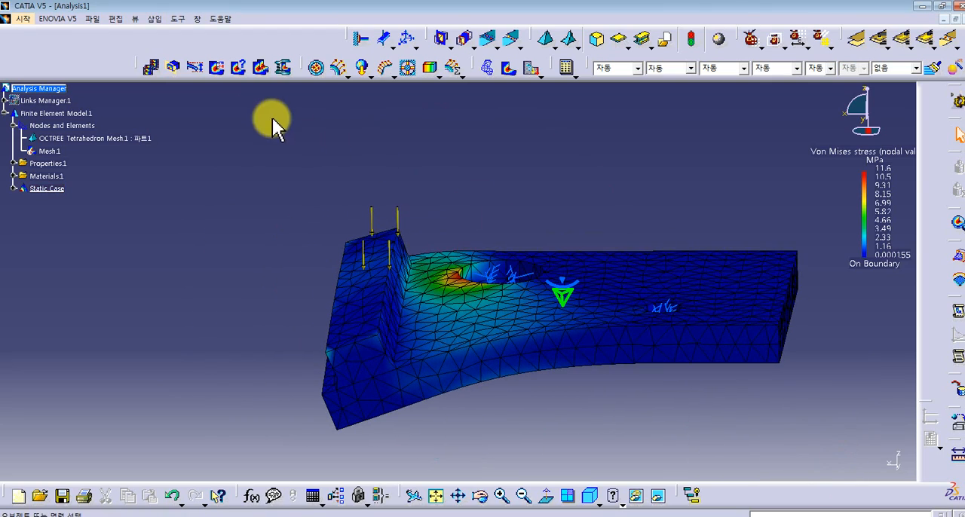
- Detect the extrema of the Von Mises stress image and examine the location of the global maximum
left_click(220, 70)
middle_click_drag(556, 254, 370, 263)
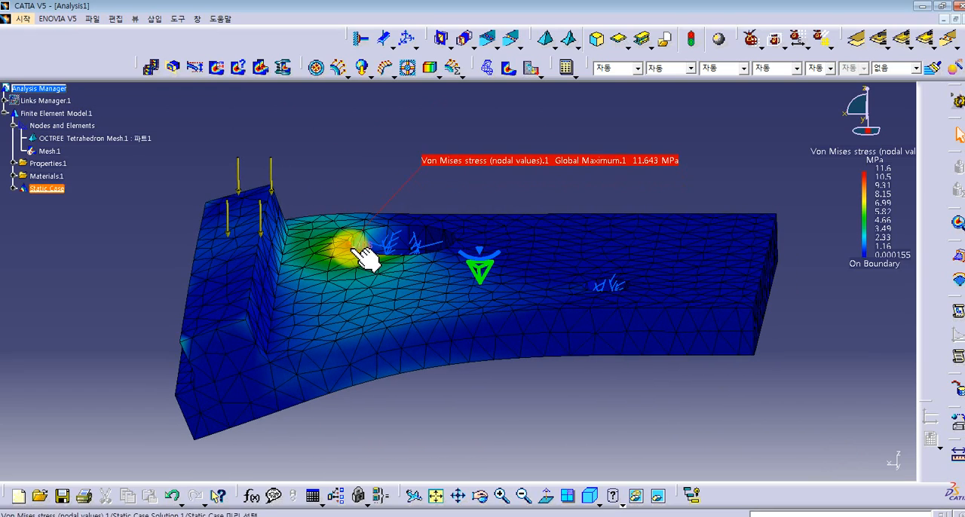
left_click(367, 255)
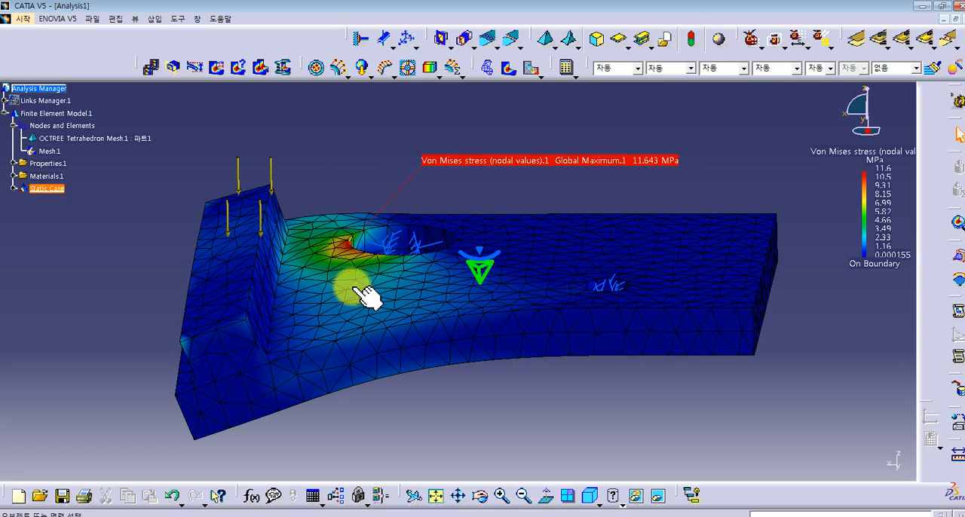
middle_click_drag(469, 237, 431, 233)
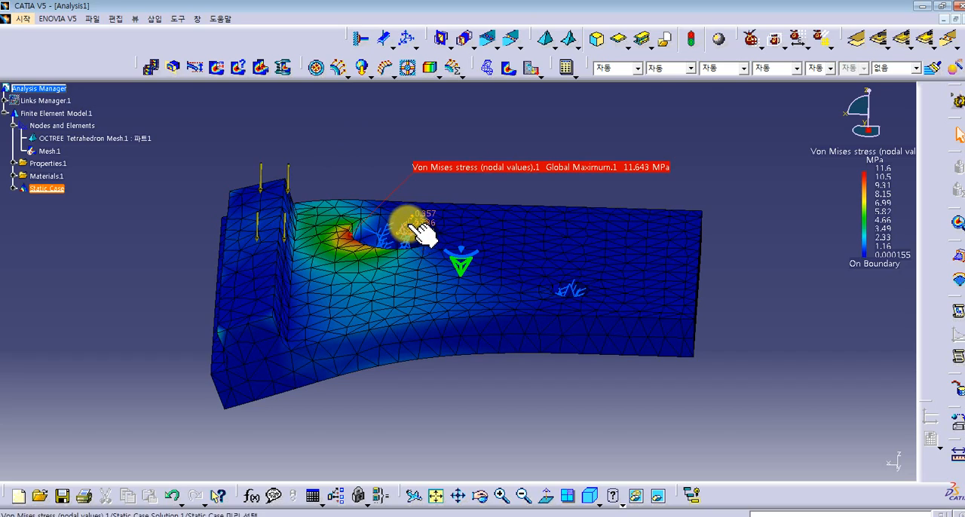
left_click(375, 226)
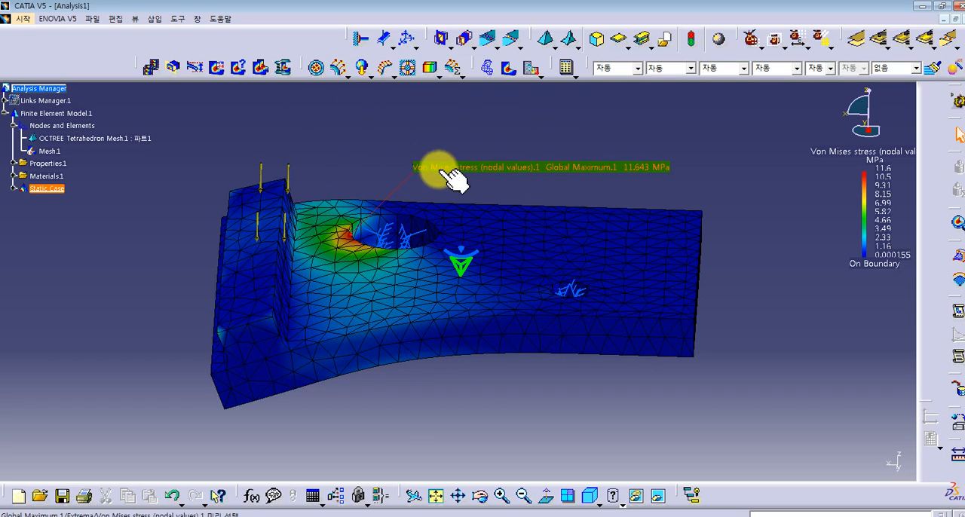
middle_click_drag(584, 136, 583, 115)
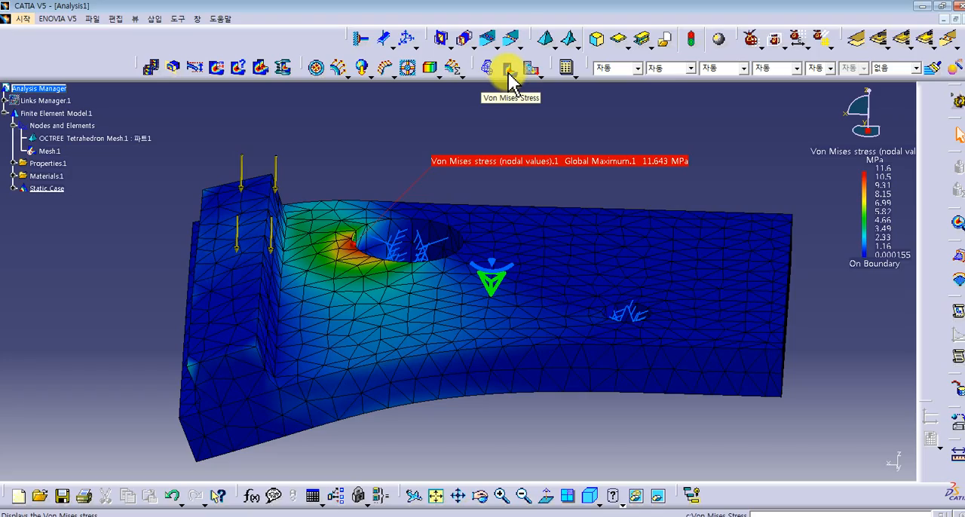
- Display the translational displacement vectors of the loaded plate and inspect them
left_click(533, 71)
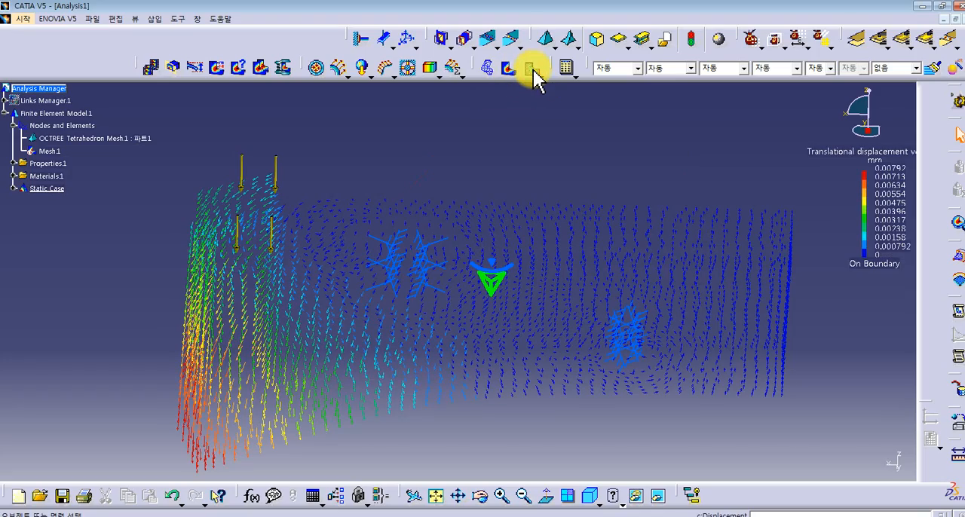
middle_click_drag(424, 248, 414, 219)
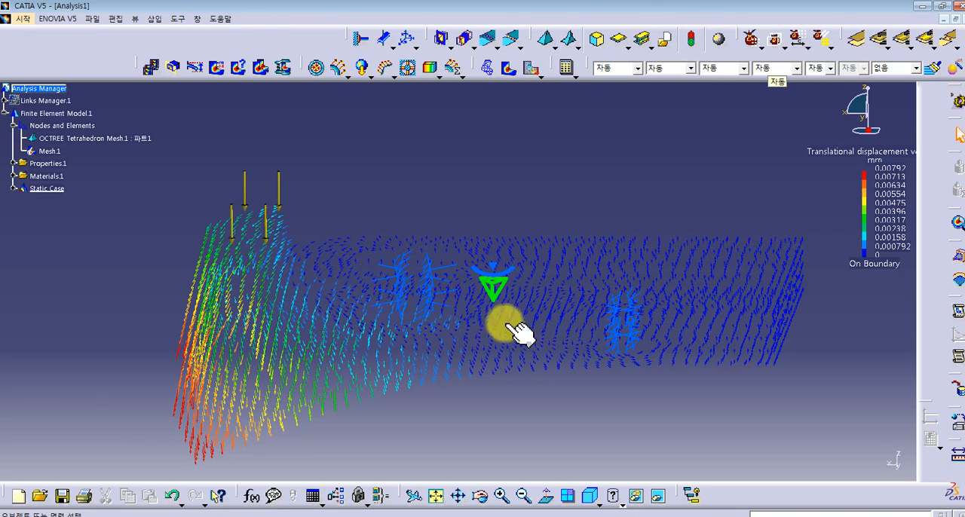
middle_click_drag(501, 240, 502, 240)
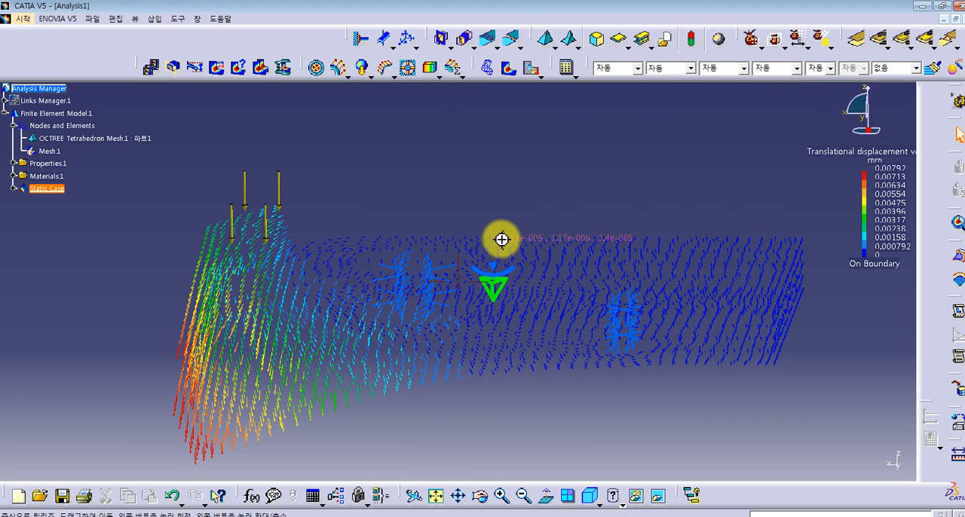
- Switch the result image back to Von Mises stress and inspect the plate around the large hole
left_click(508, 68)
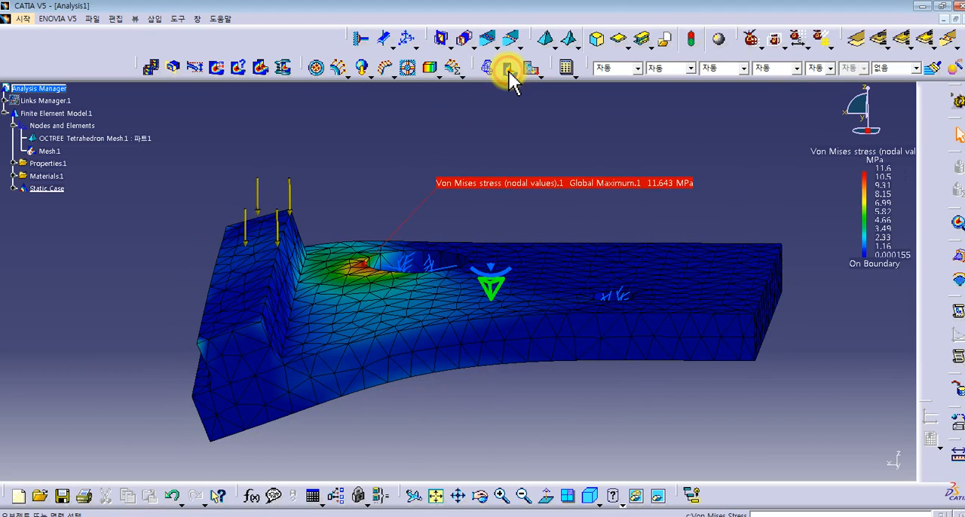
mouse_move(516, 216)
middle_mouse_down()
mouse_move(519, 248)
mouse_move(502, 189)
mouse_move(502, 243)
mouse_move(528, 227)
middle_mouse_up()
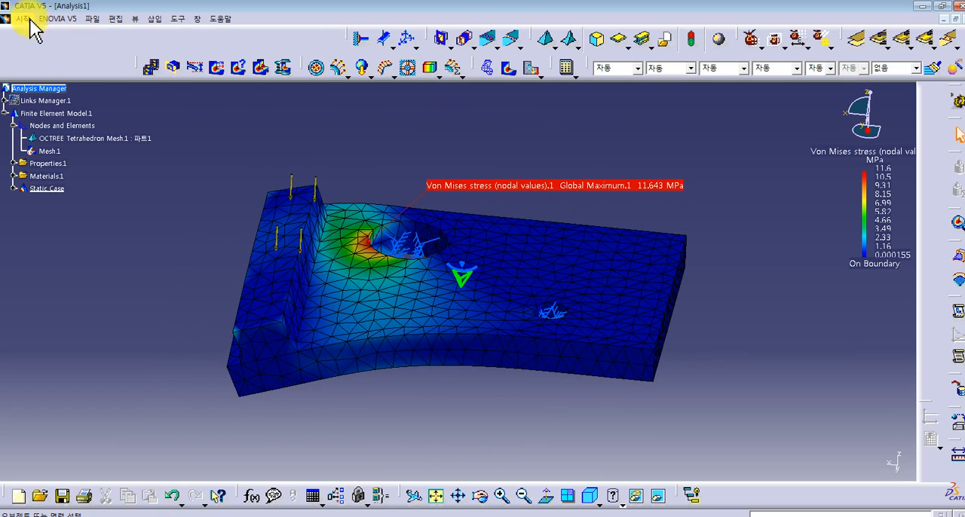
middle_click_drag(762, 246, 781, 199)
mouse_move(566, 257)
middle_mouse_down()
mouse_move(581, 273)
mouse_move(565, 242)
middle_mouse_up()
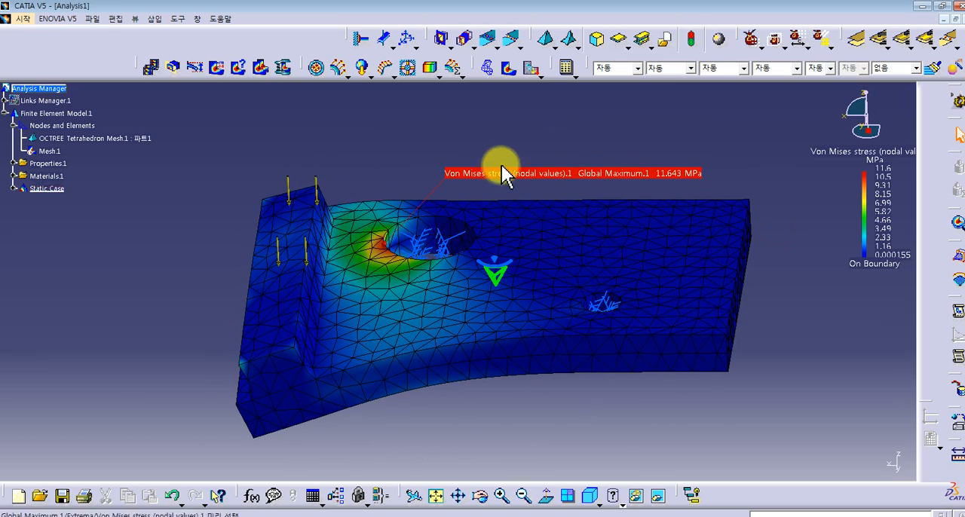
- Look through the available workbench categories, including Analysis & Simulation and Mechanical Design, with the stress result still displayed
left_click(22, 18)
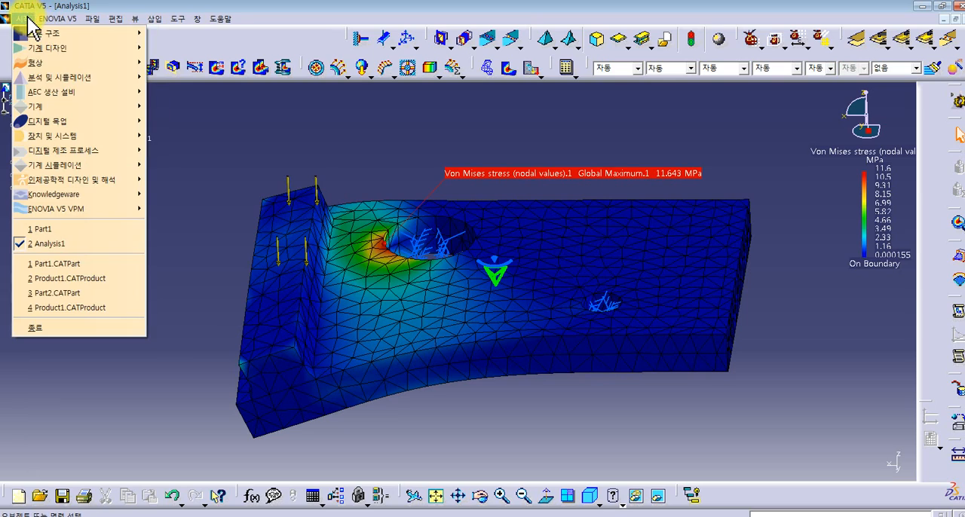
mouse_move(53, 48)
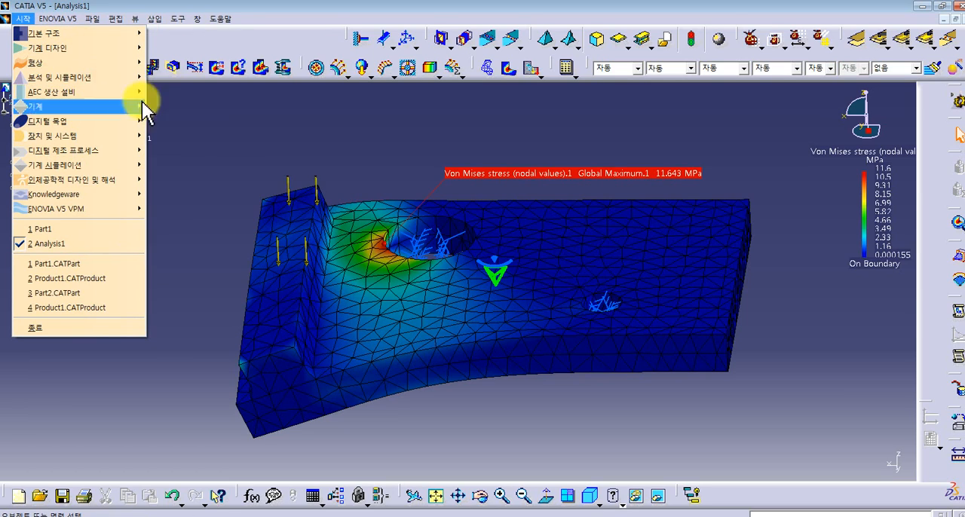
left_click(611, 149)
left_click(7, 20)
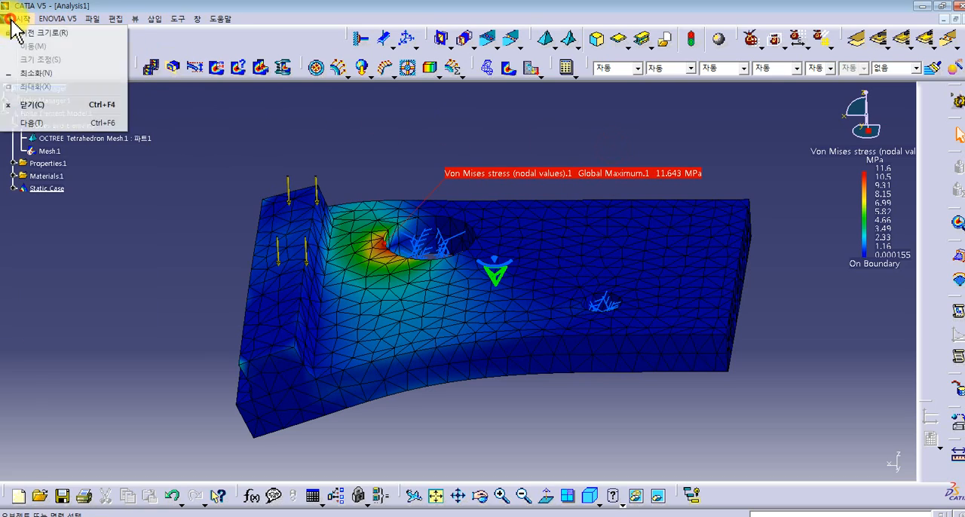
mouse_move(22, 18)
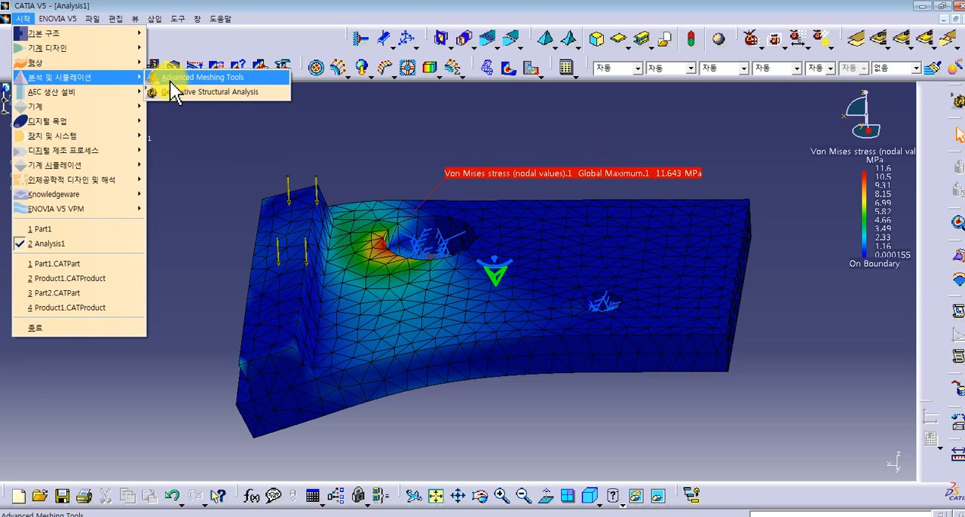
left_click(543, 156)
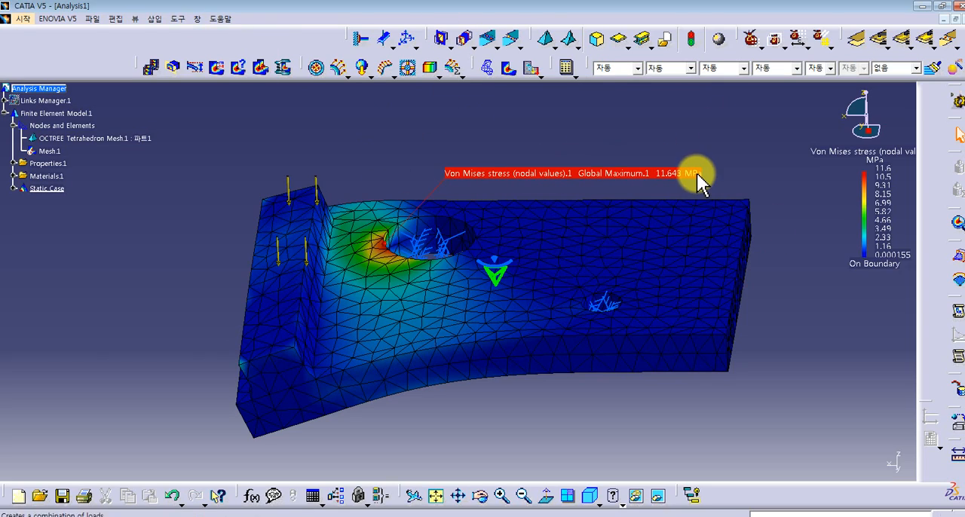
middle_click_drag(723, 184, 730, 206)
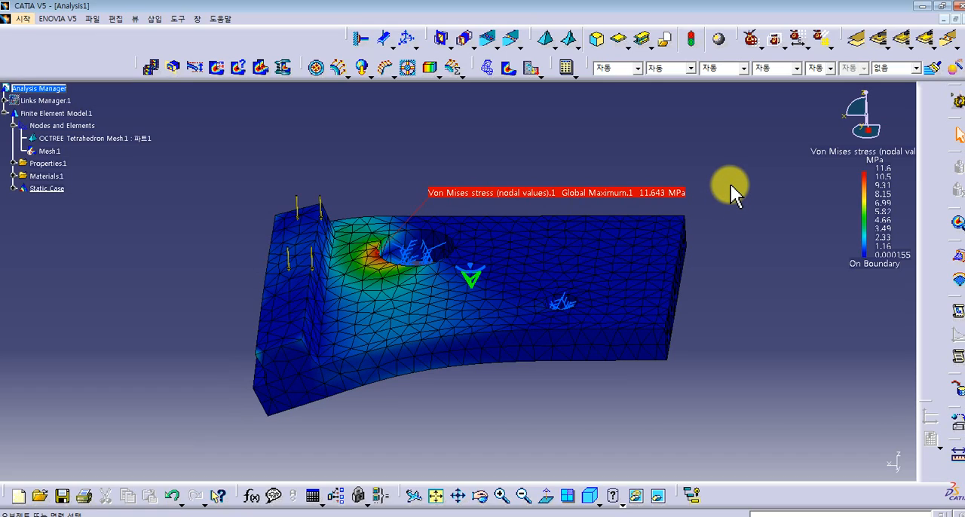
middle_click_drag(711, 216, 565, 209)
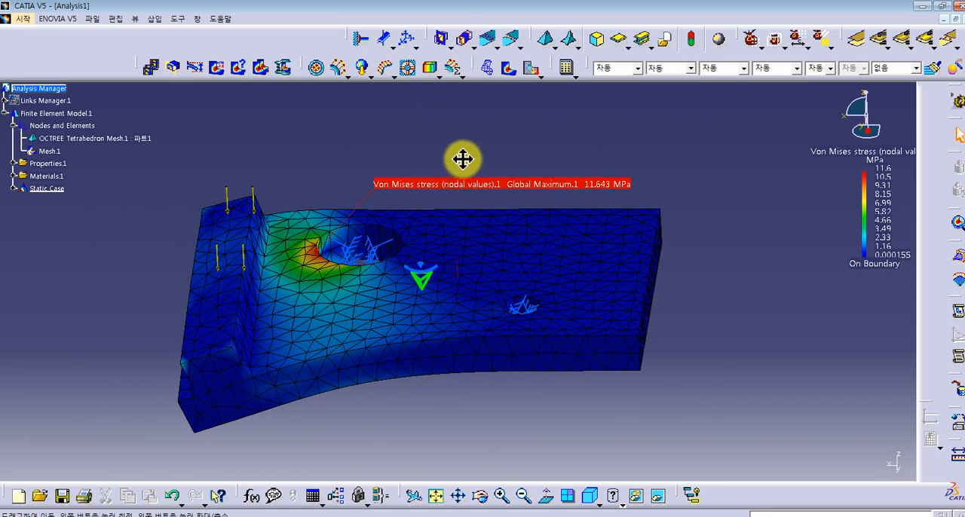
left_click(22, 18)
mouse_move(45, 47)
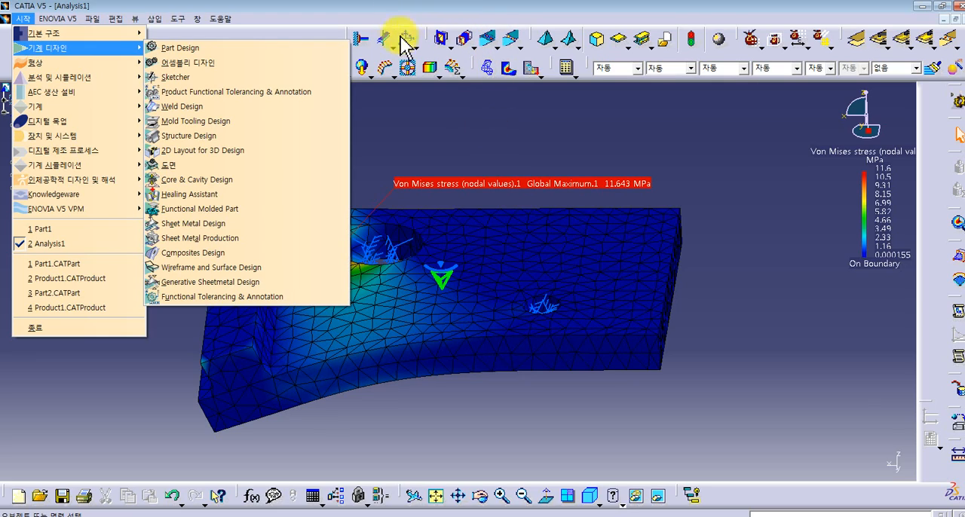
left_click(448, 161)
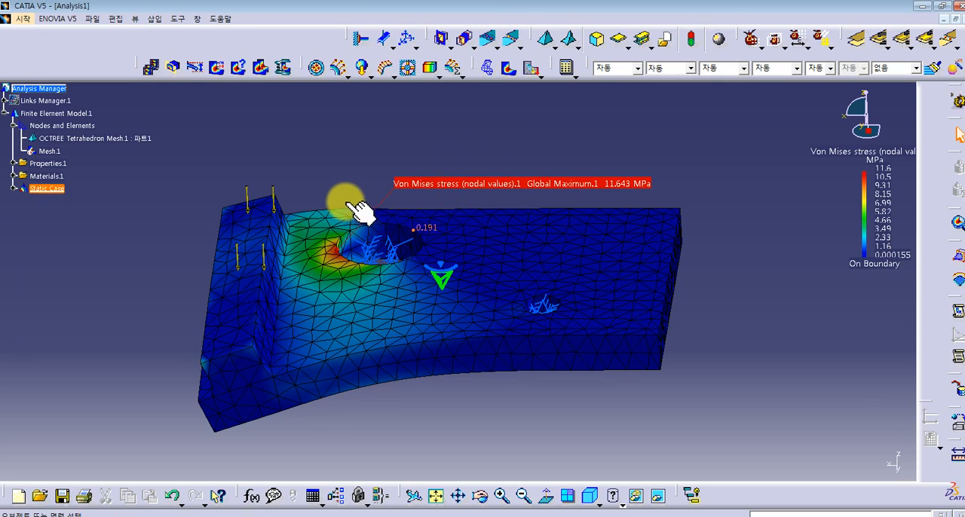
scroll(393, 162, "up", 1)
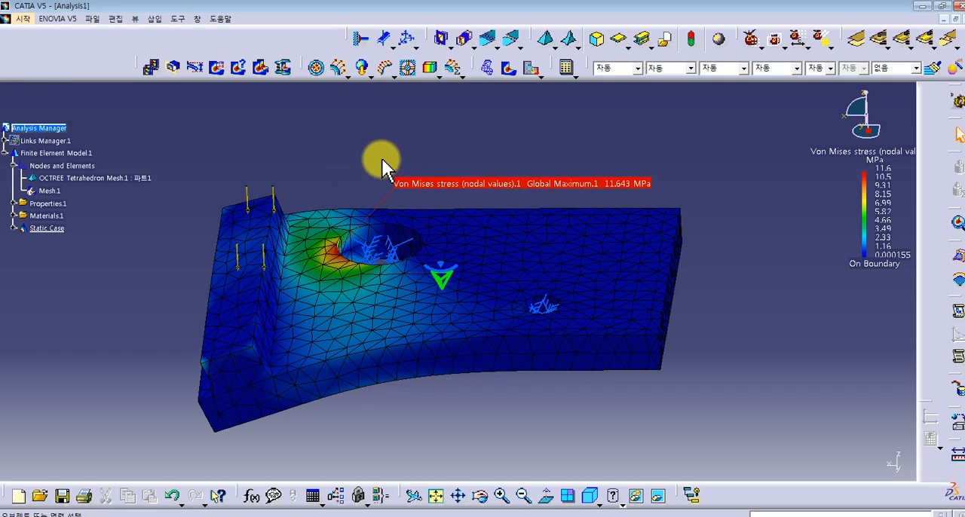
scroll(383, 160, "down", 1)
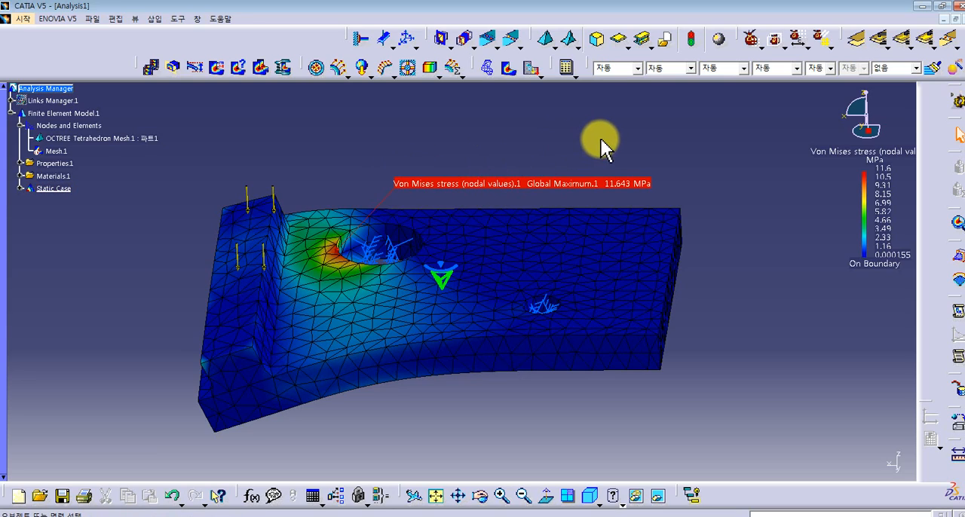
- Examine the workbenches offered under Mechanical Design, Analysis & Simulation and Digital Mockup, including Wireframe and Surface Design and DMU Kinematics
left_click(23, 18)
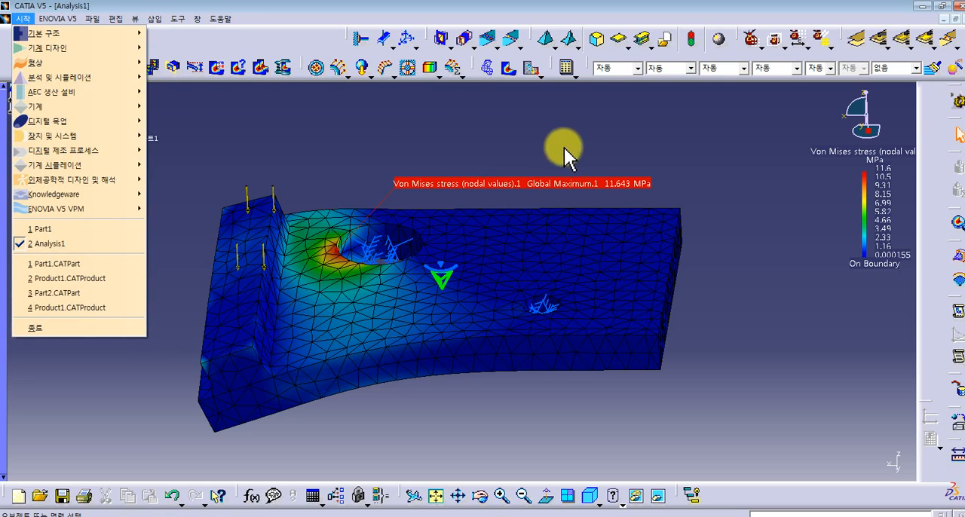
left_click(647, 145)
left_click(21, 20)
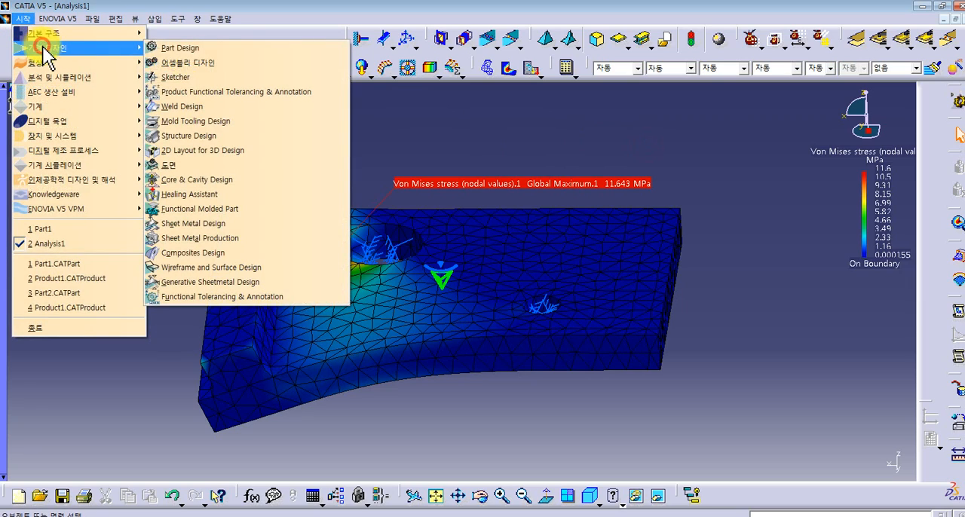
left_click(113, 117)
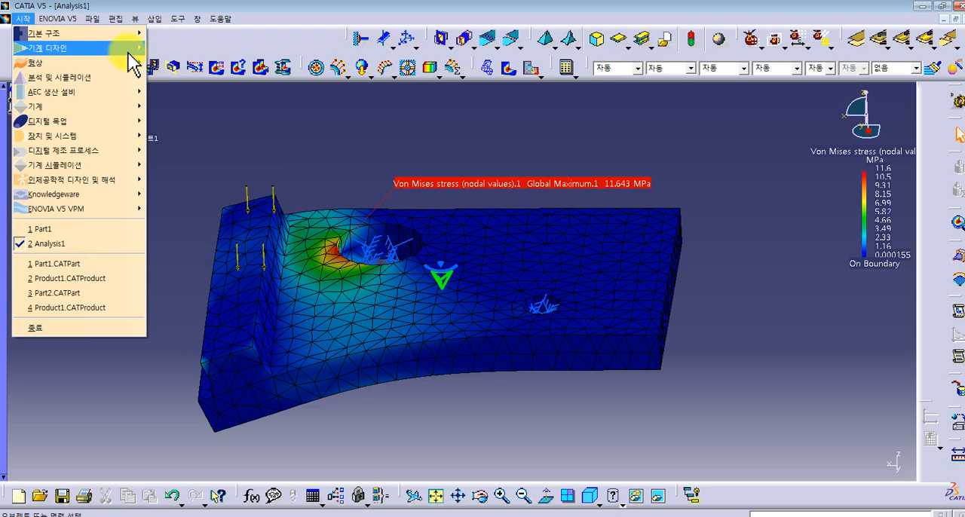
mouse_move(133, 62)
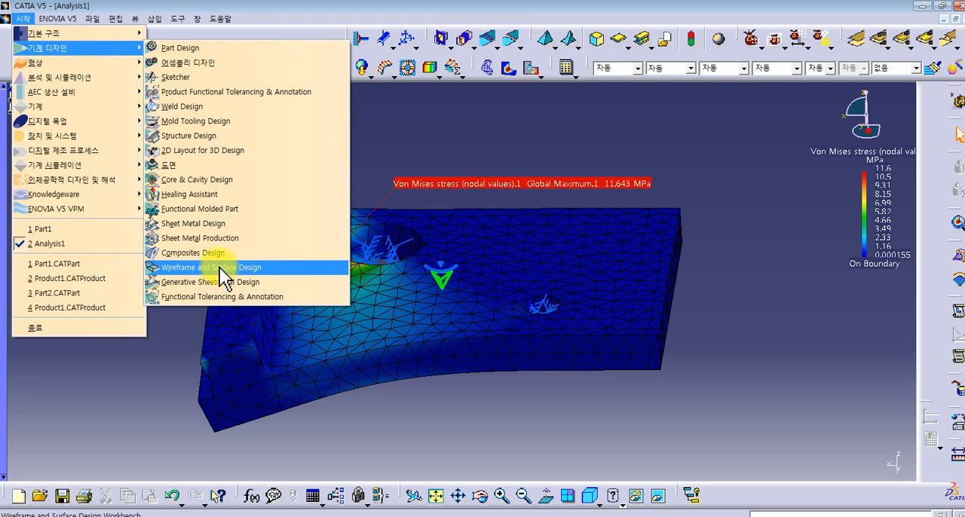
mouse_move(106, 77)
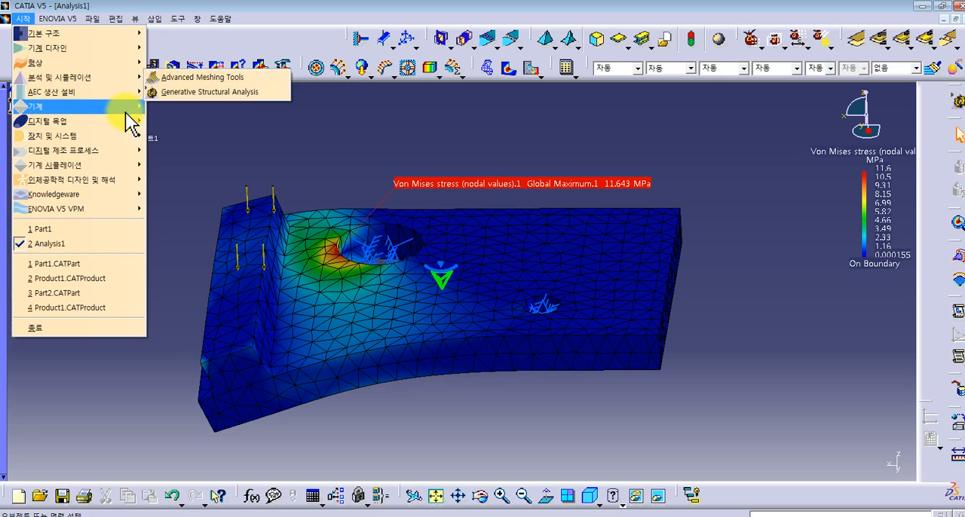
mouse_move(107, 122)
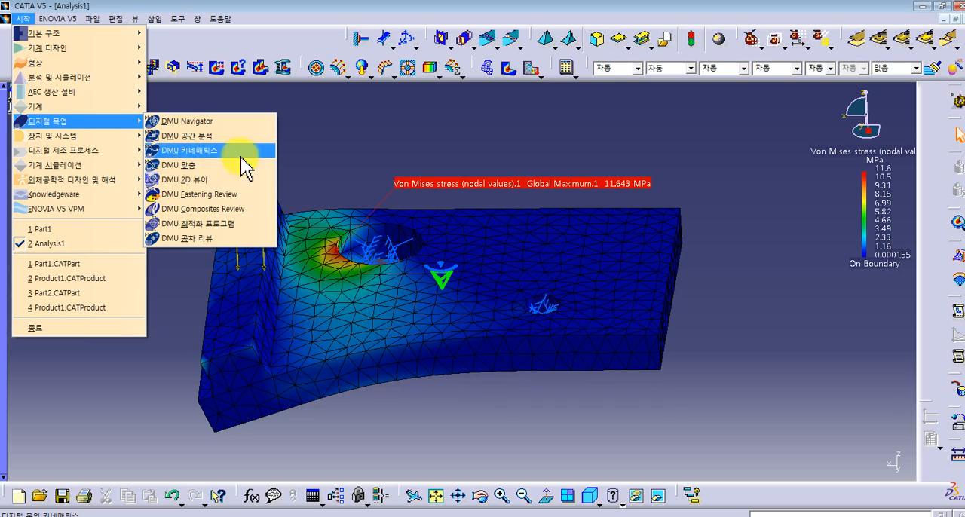
left_click(400, 113)
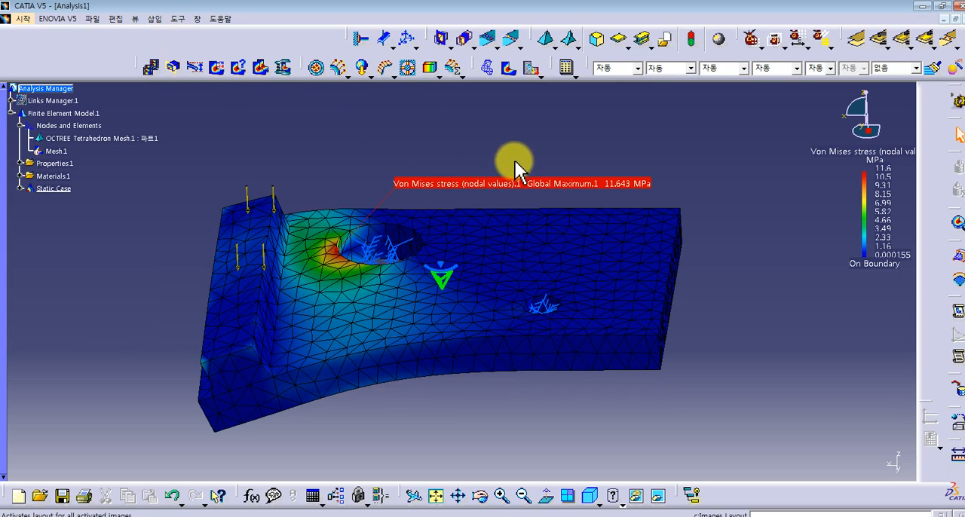
- Review the Sketcher, Assembly Design, Weld Design and Generative Structural Analysis entries among the available workbenches, plus the Digital Mockup category
scroll(561, 173, "down", 1)
scroll(567, 190, "up", 1)
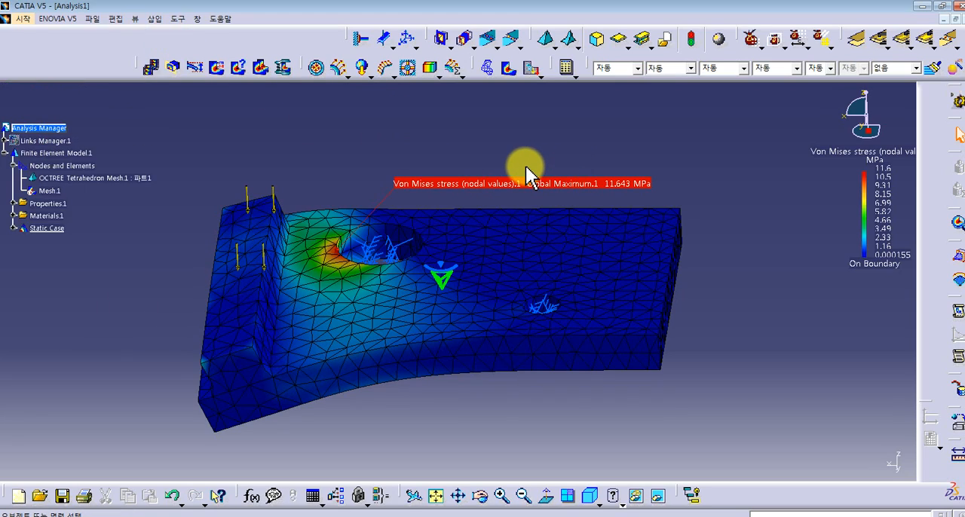
left_click(23, 18)
mouse_move(49, 50)
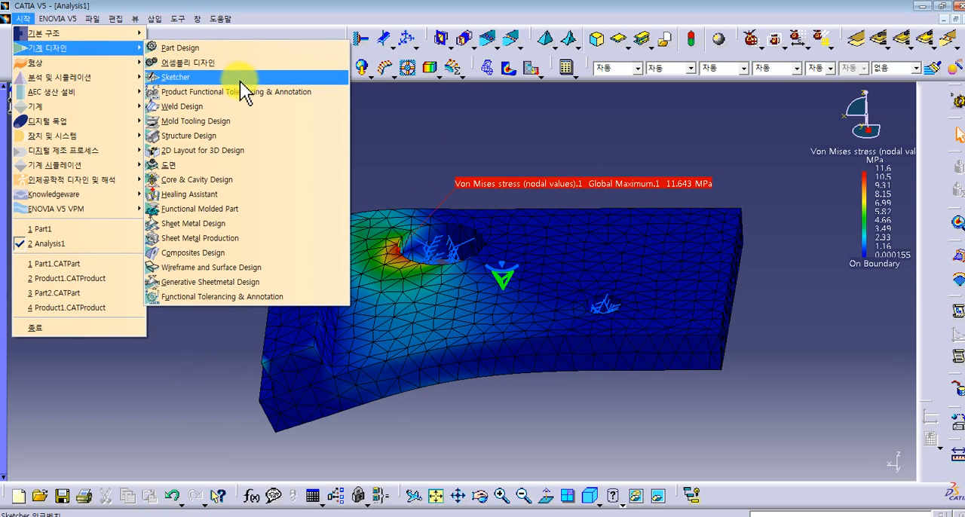
left_click(109, 83)
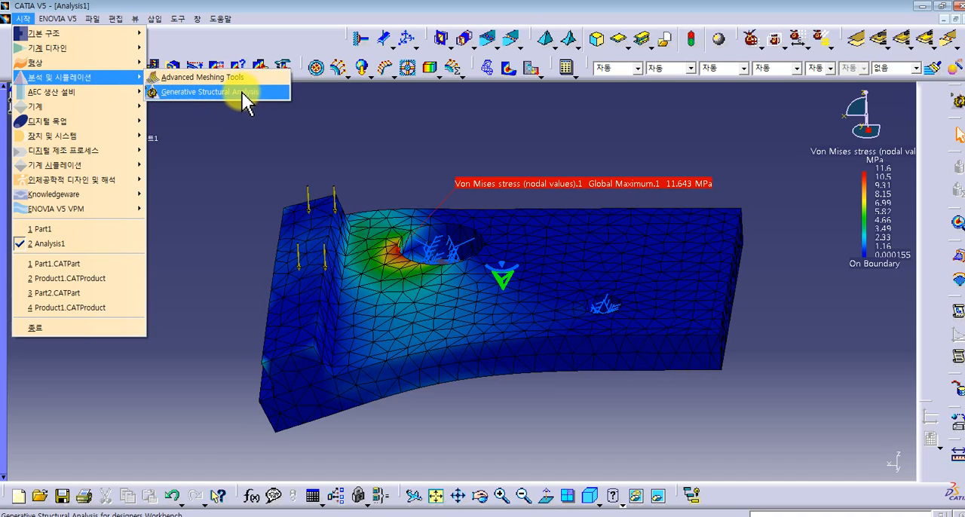
mouse_move(105, 48)
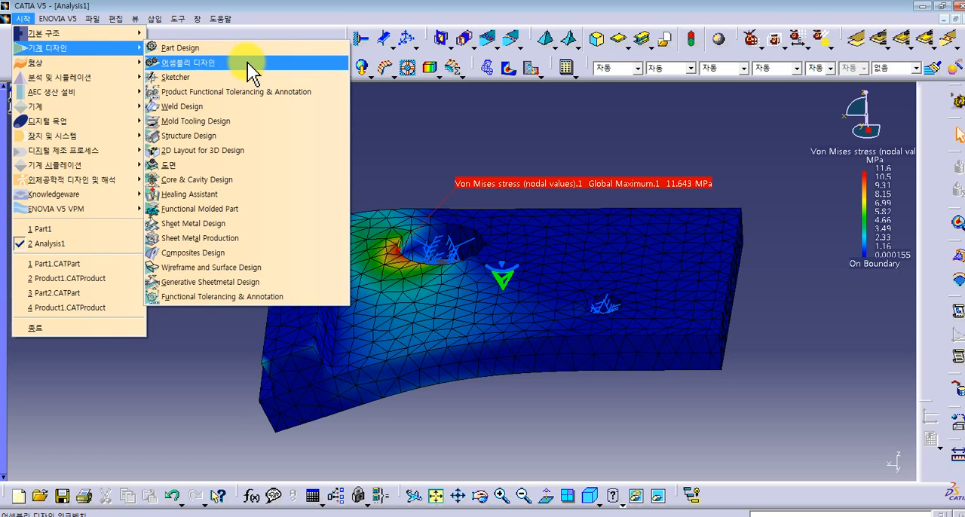
left_click(468, 123)
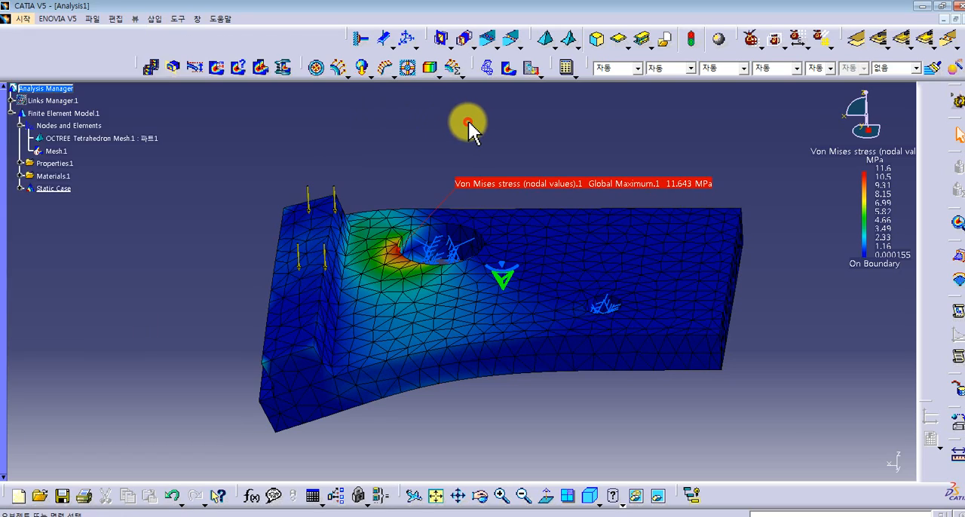
left_click(23, 18)
mouse_move(39, 50)
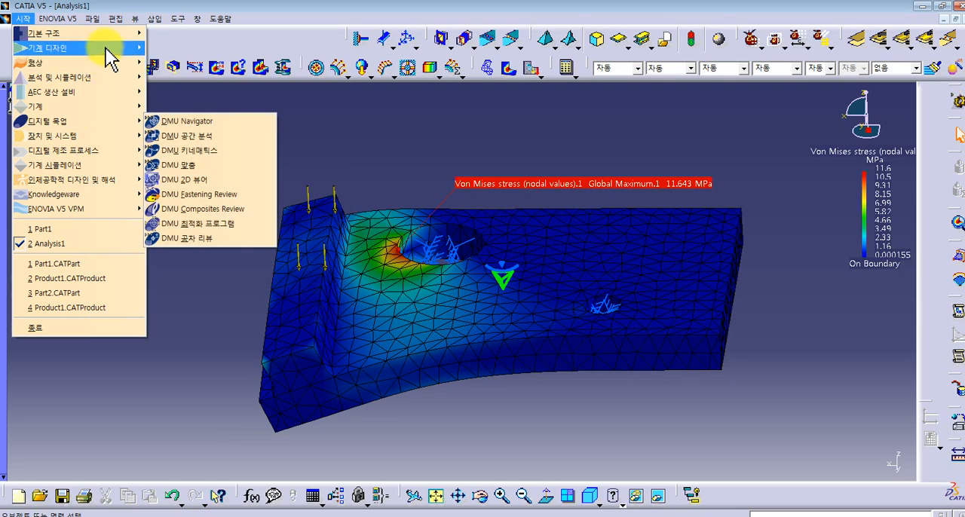
mouse_move(82, 50)
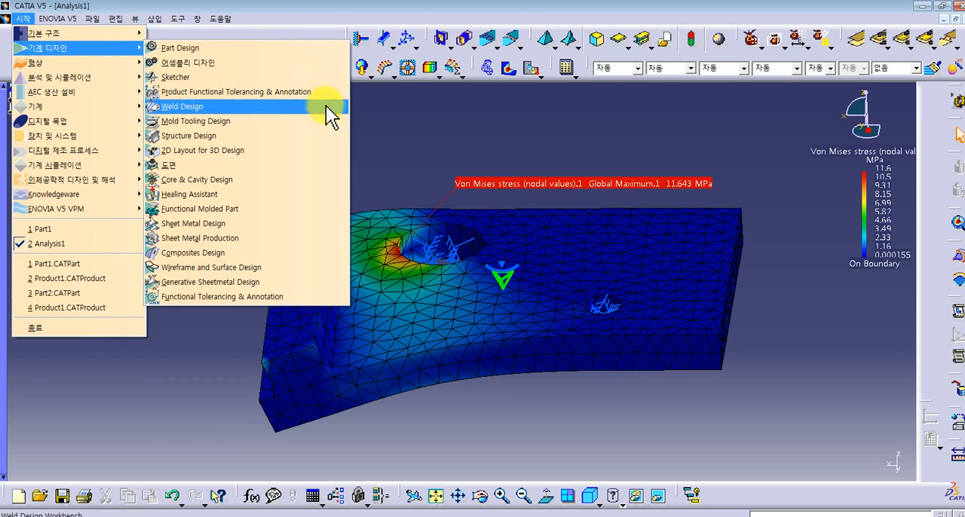
left_click(398, 128)
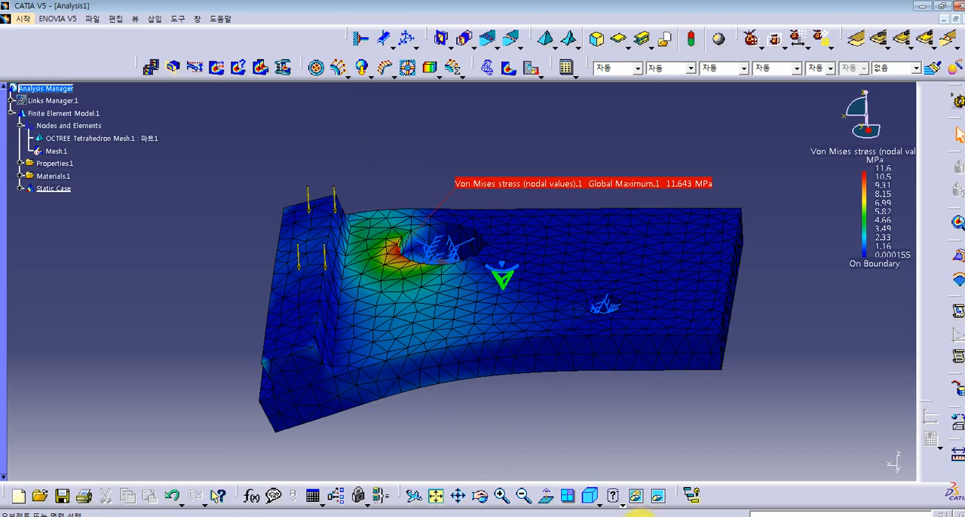